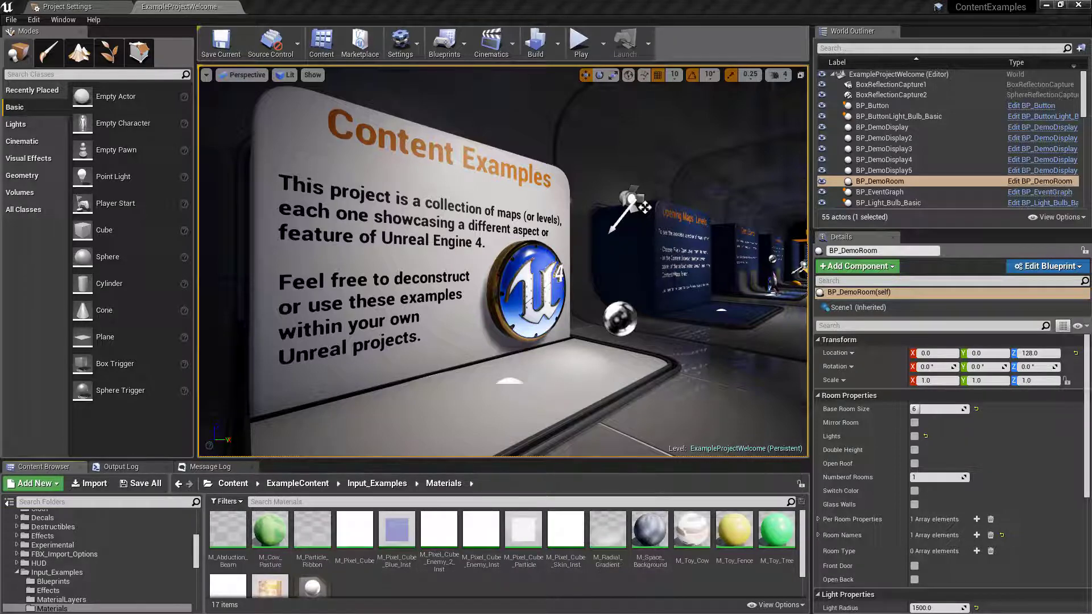
Step: Open the Materials folder under Input_Examples in the ContentExamples project's content tree
scroll(132, 549, "down", 2)
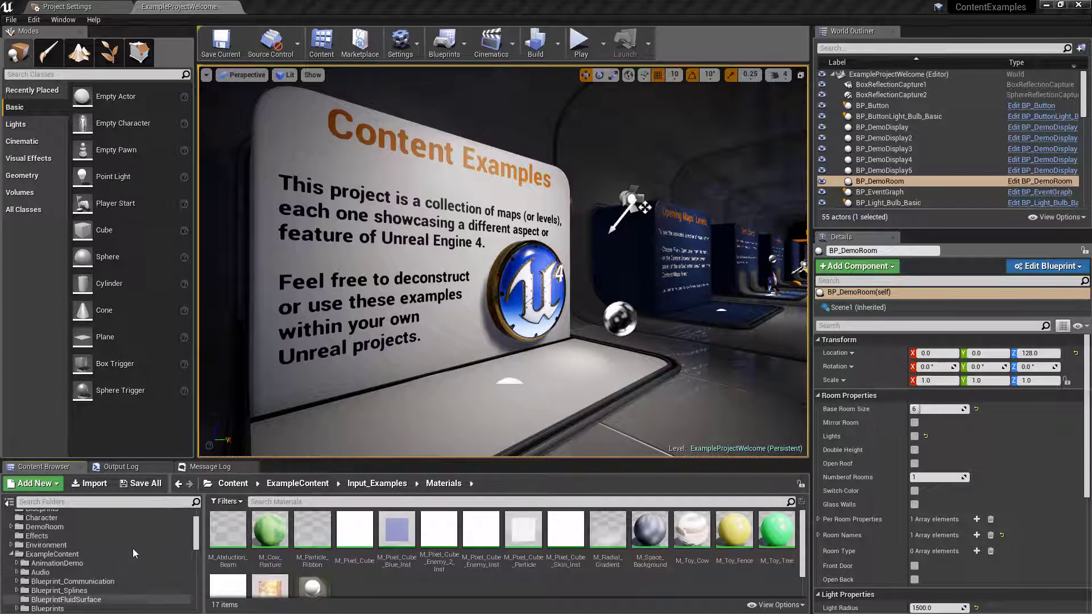
scroll(132, 548, "up", 5)
left_click(133, 549)
scroll(134, 550, "up", 5)
scroll(133, 552, "down", 2)
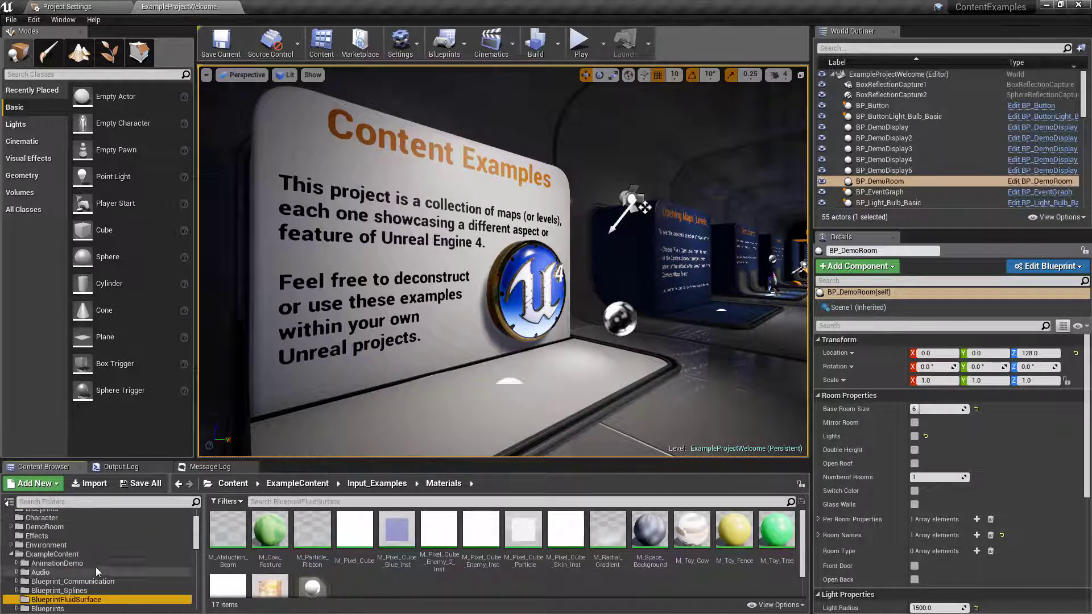
scroll(85, 555, "down", 5)
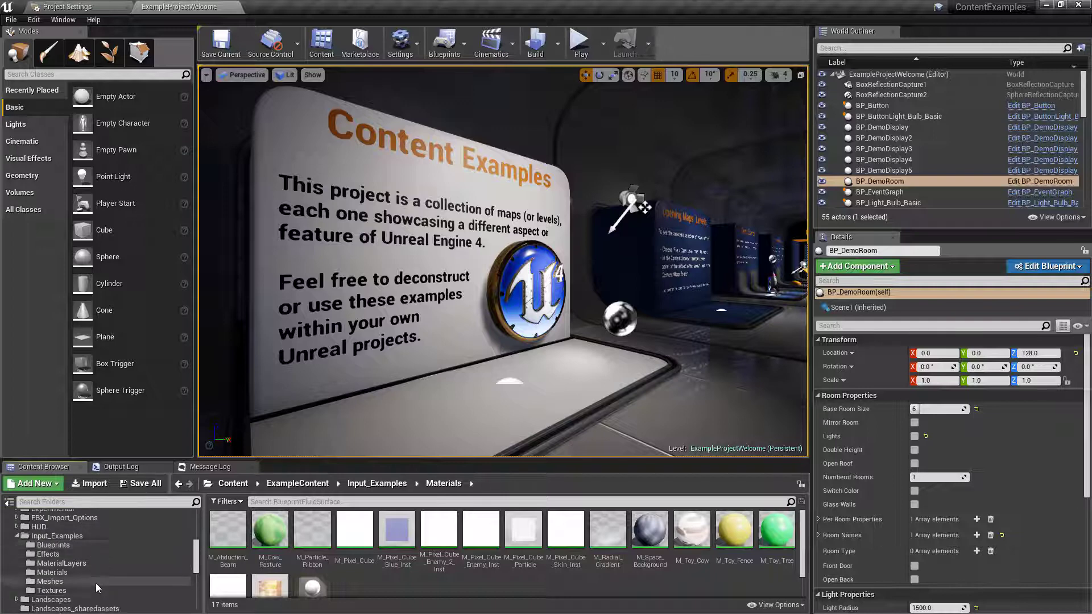
scroll(91, 552, "down", 2)
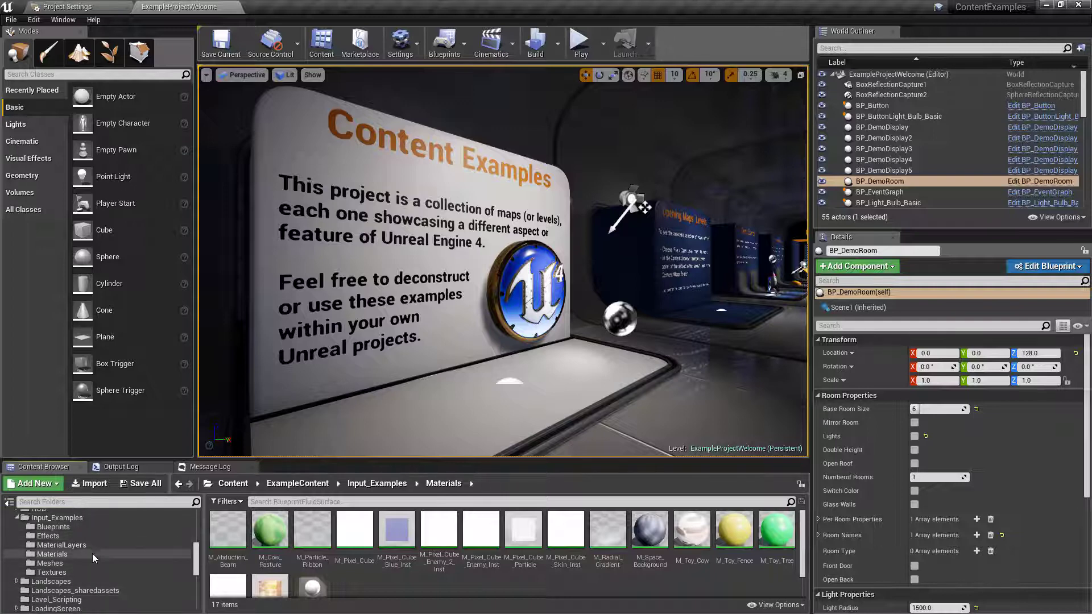
left_click(85, 537)
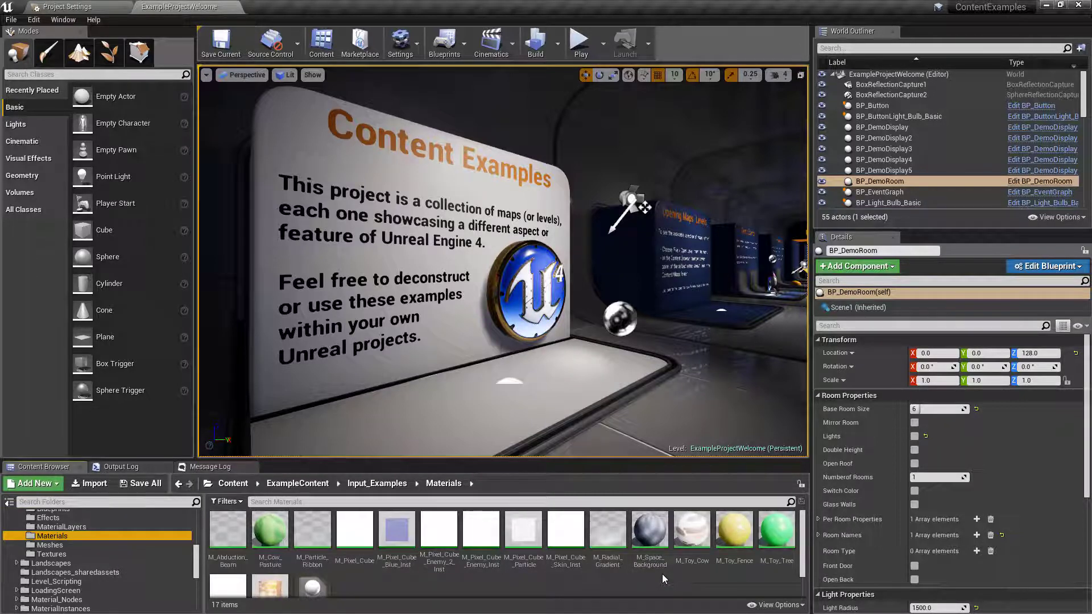
Step: Try to migrate the M_Space_Background material to the Content folder of the YouTubeShmup project
left_click(661, 545)
right_click(662, 545)
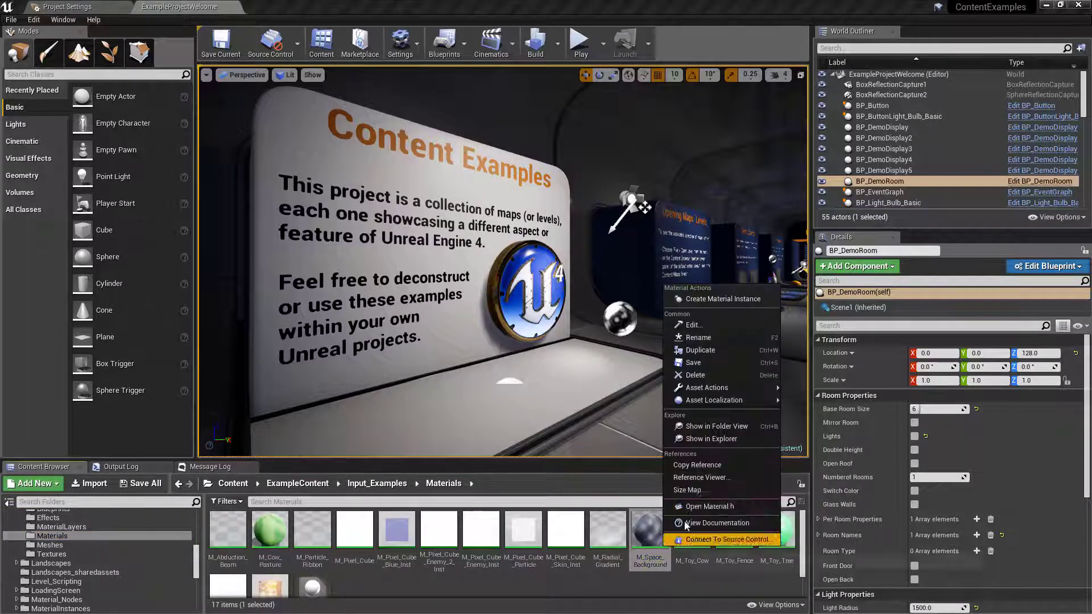
mouse_move(752, 410)
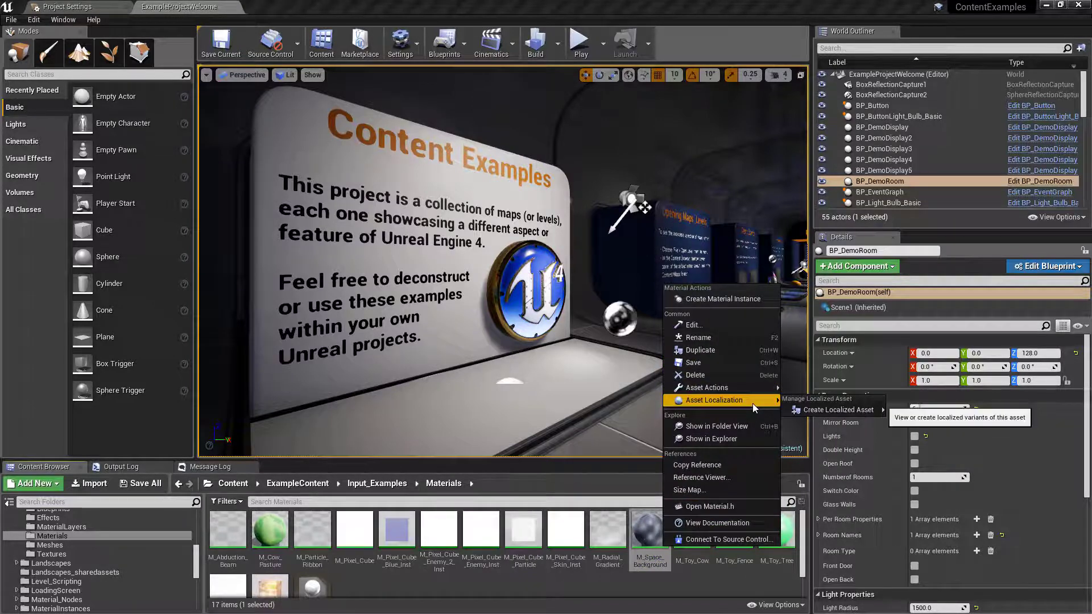
mouse_move(743, 388)
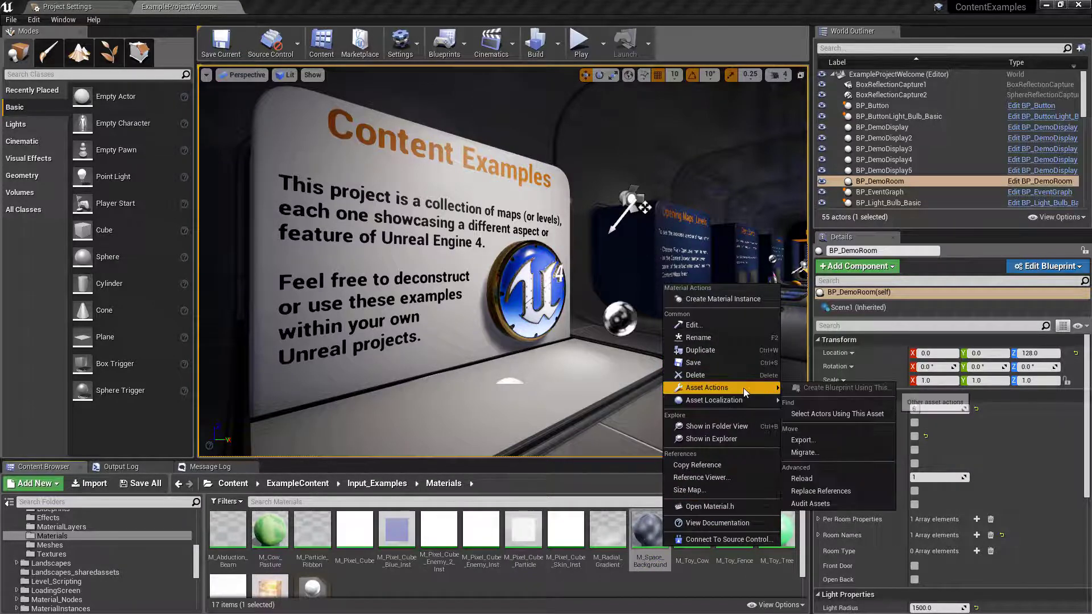
left_click(816, 452)
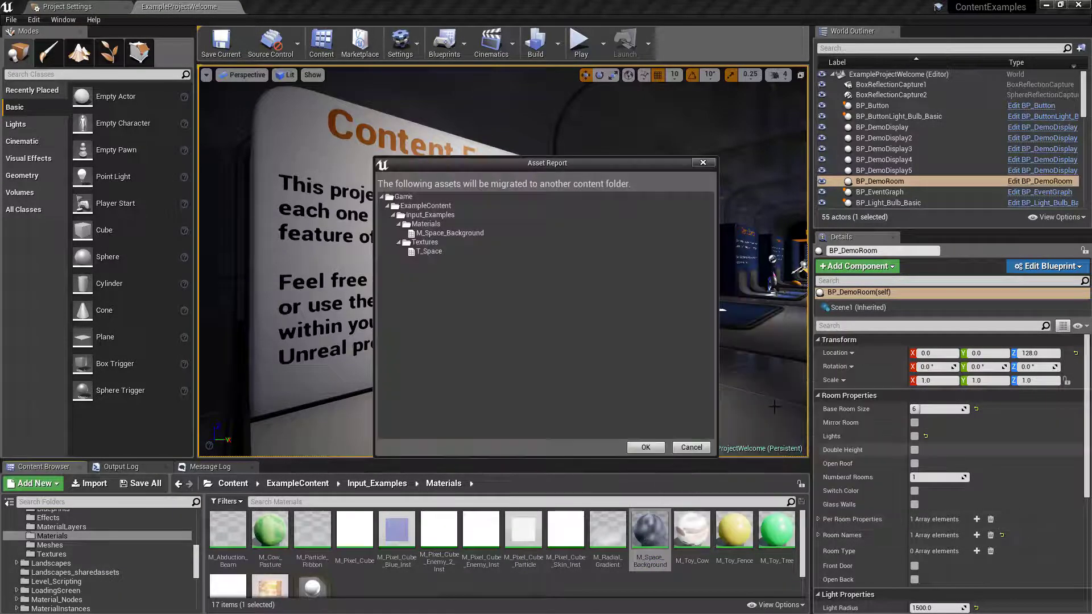
left_click(657, 449)
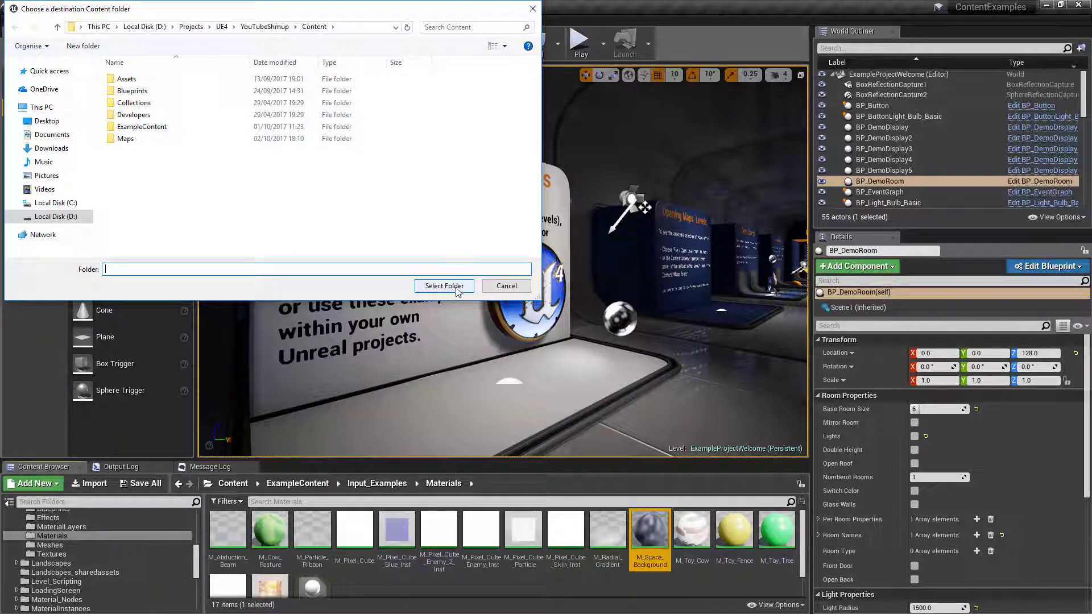
left_click(506, 286)
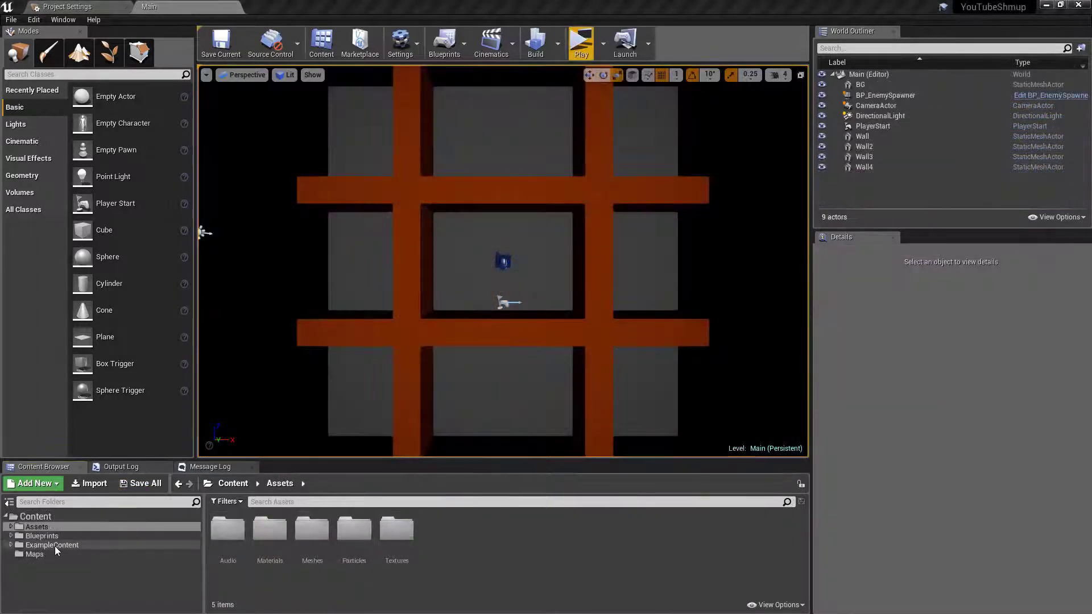
Step: Switch to the YouTubeShmup project and look through the Materials and Textures folders inside ExampleContent's Input_Examples folder
left_click(53, 545)
double_click(54, 546)
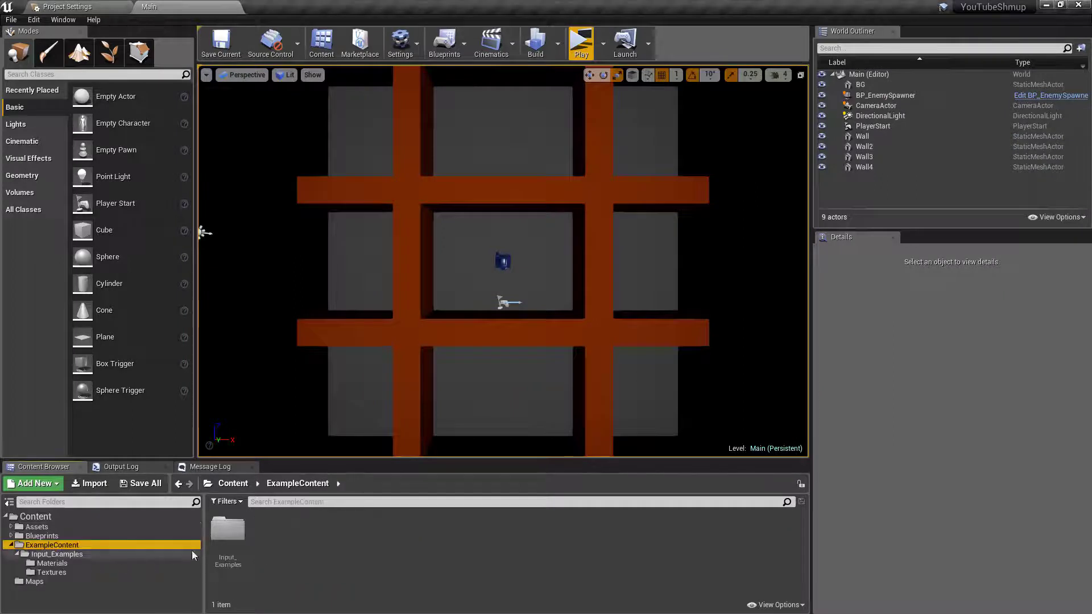
left_click(76, 554)
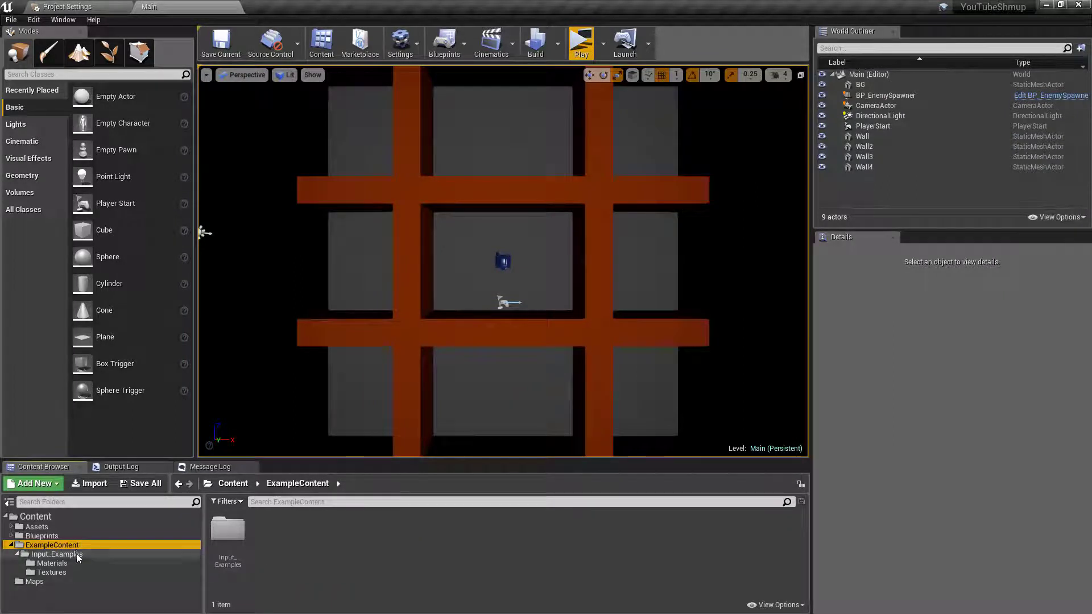
left_click(220, 538)
double_click(220, 538)
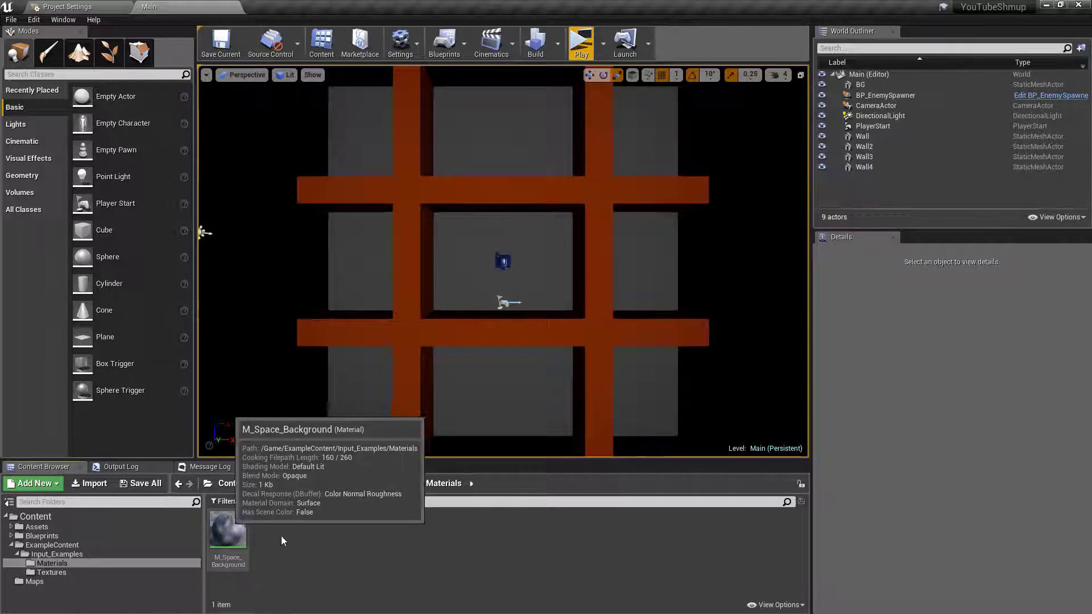
left_click(92, 573)
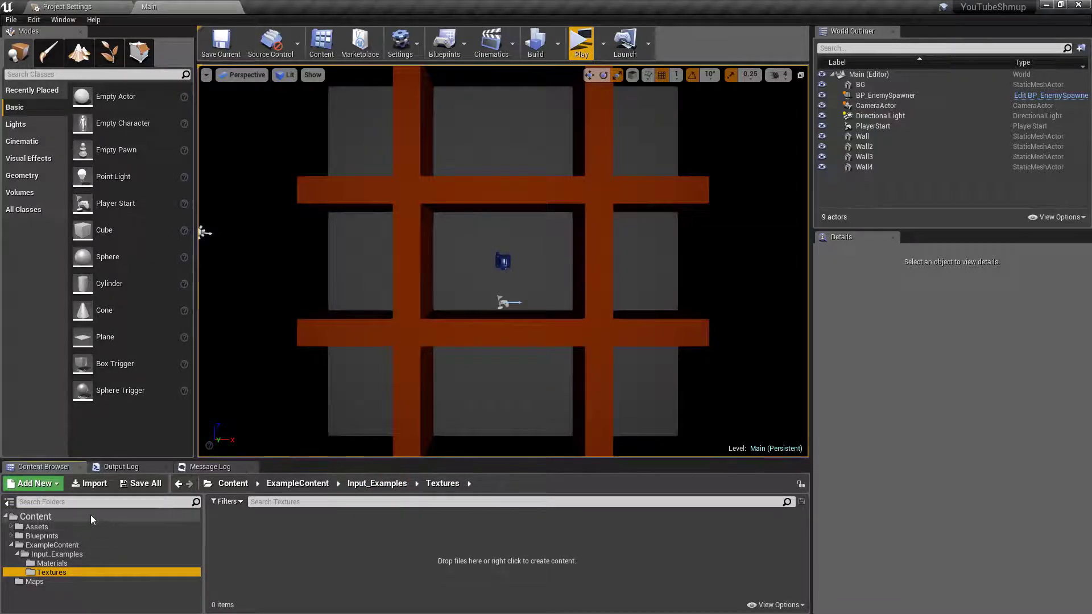
Step: Open the BG texture from the Assets Textures folder, inspect the whole image, and return to the Main level
double_click(74, 526)
left_click(87, 572)
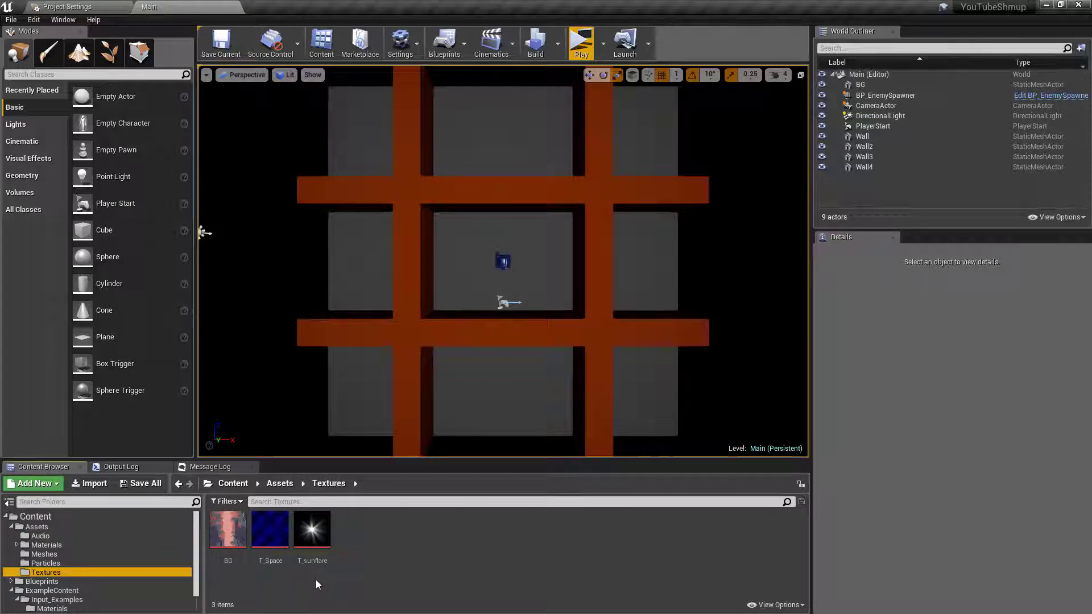
double_click(228, 531)
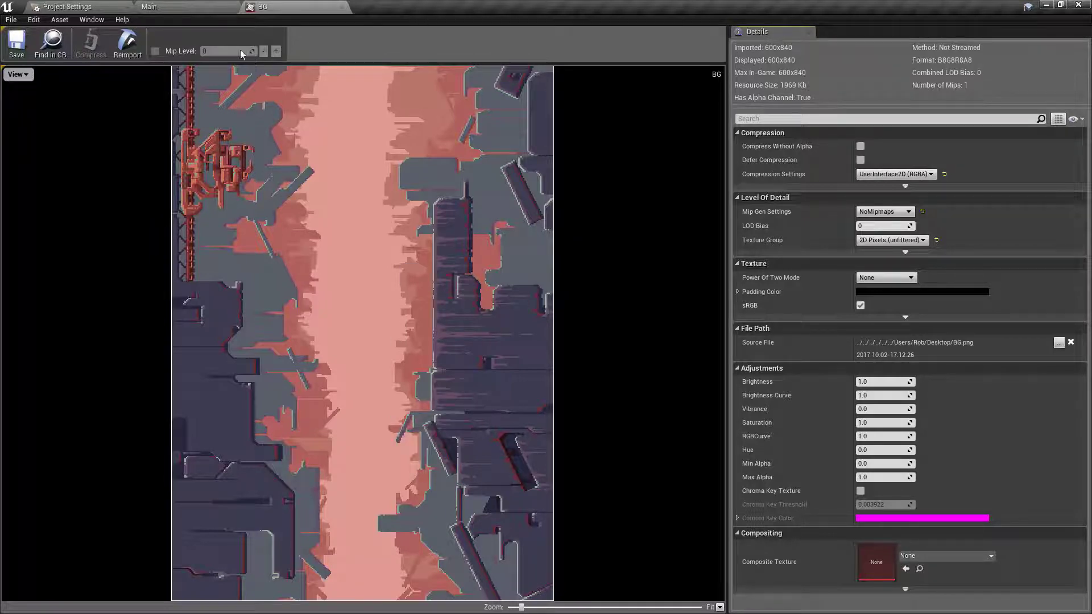
scroll(432, 111, "down", 3)
scroll(369, 200, "up", 1)
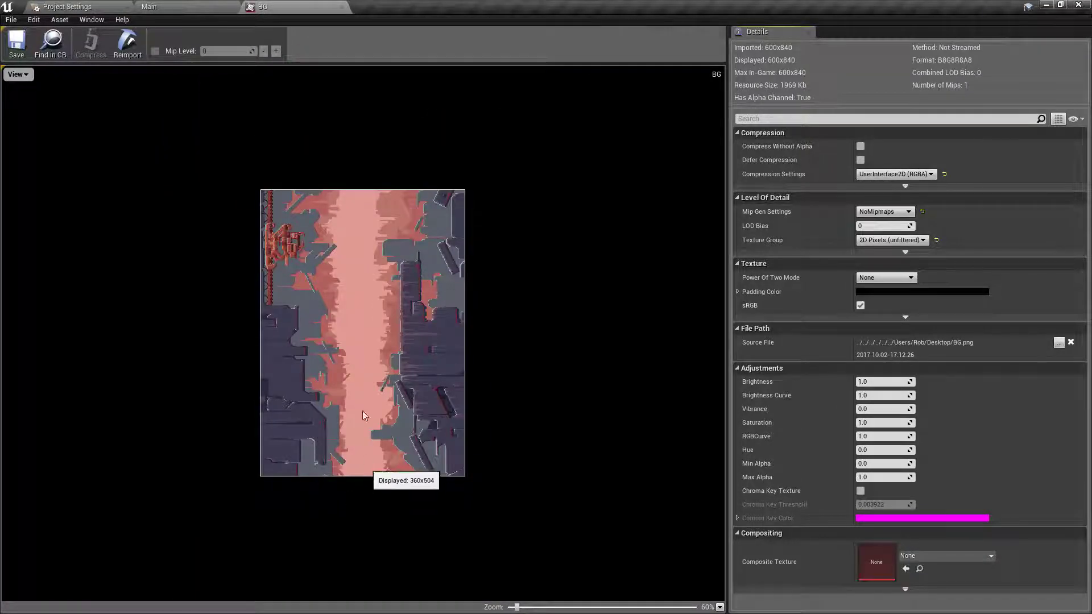
left_click(171, 6)
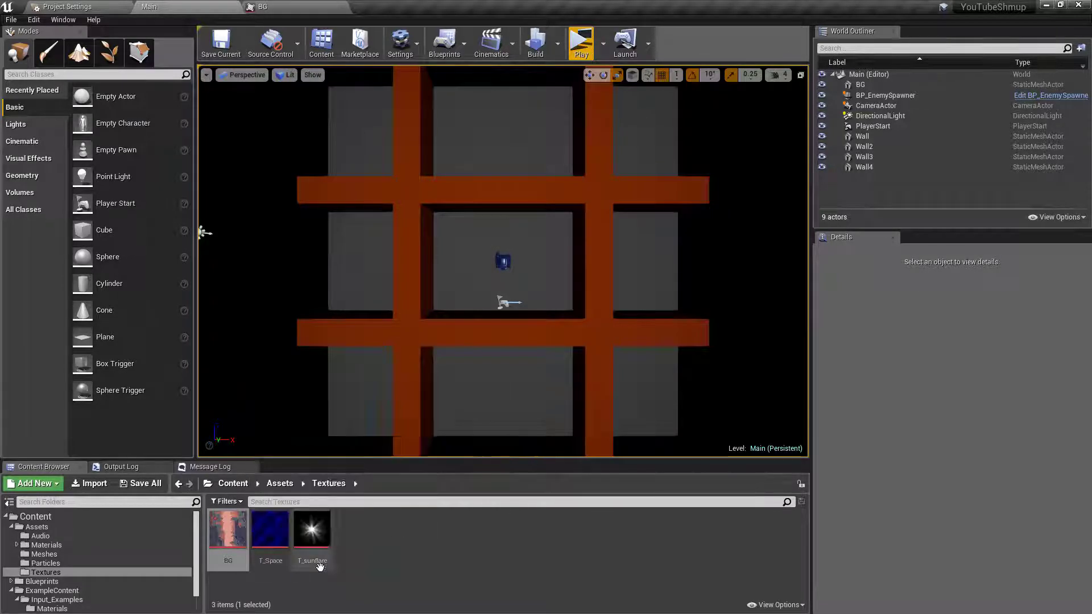
Step: Apply the Paper2D texture settings to the BG texture
right_click(233, 538)
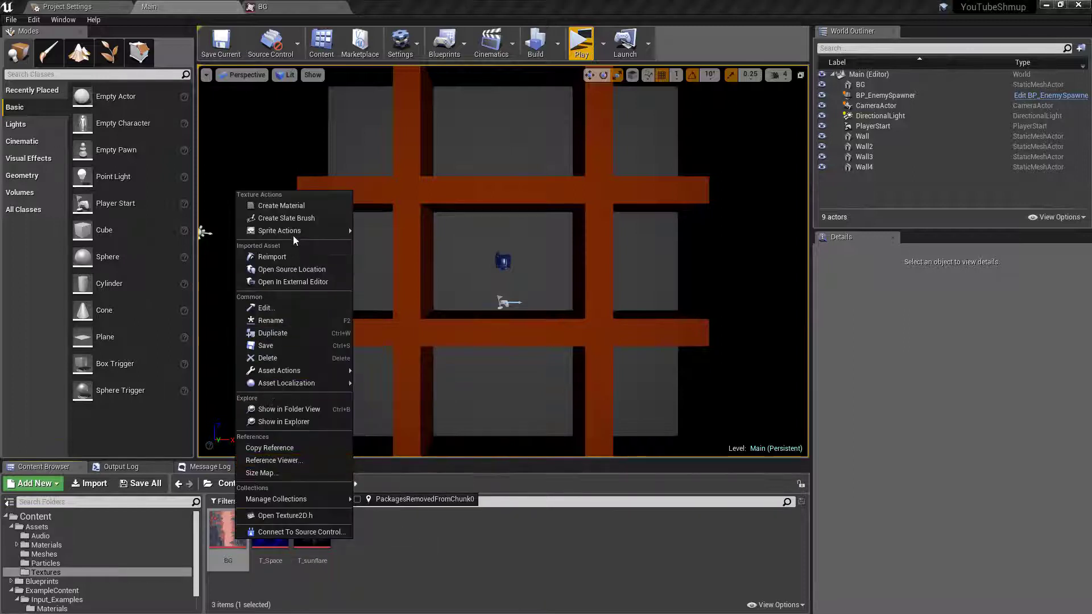
mouse_move(293, 231)
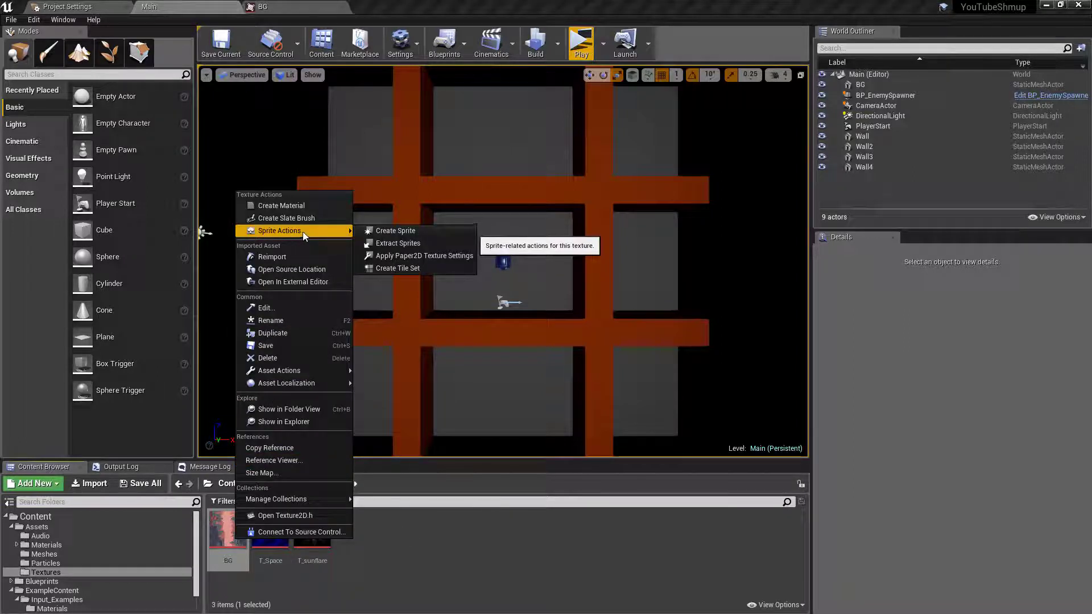
left_click(423, 255)
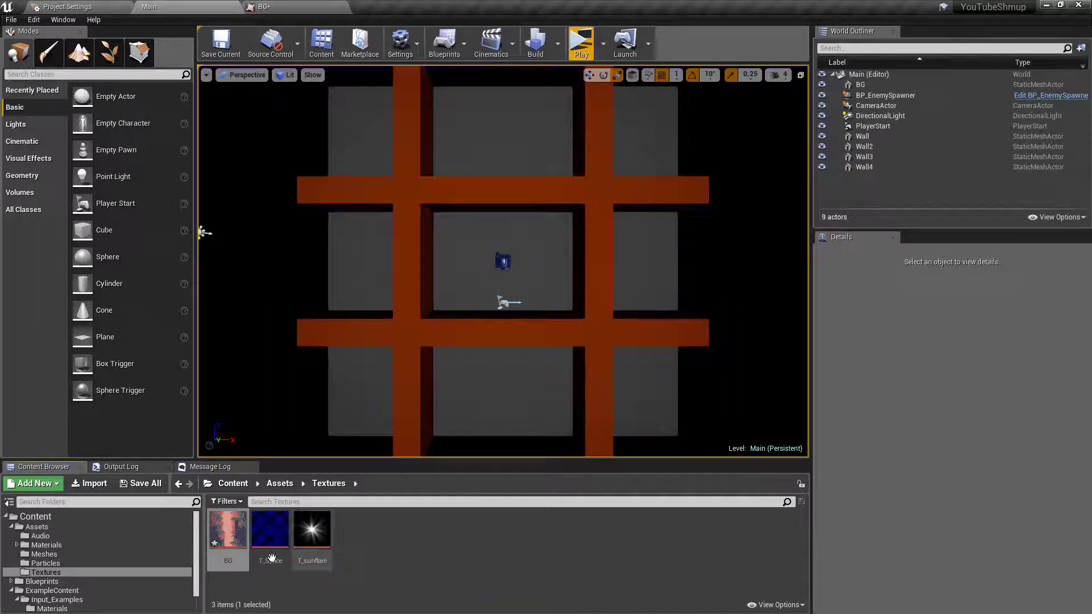
Step: Create a material from the BG texture, name it M_BG, and open it for editing
right_click(231, 534)
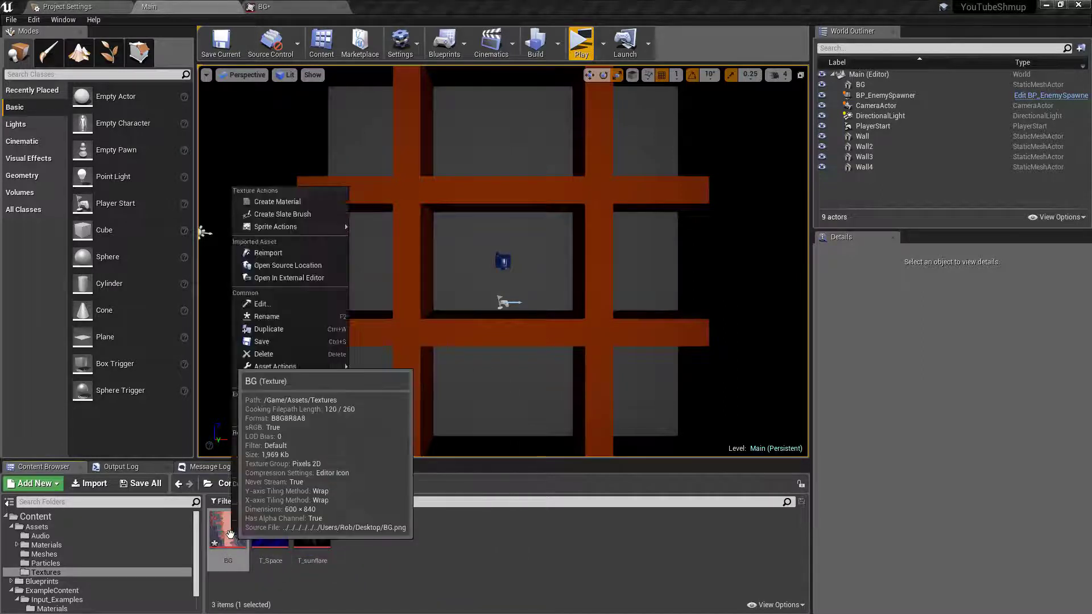
left_click(293, 202)
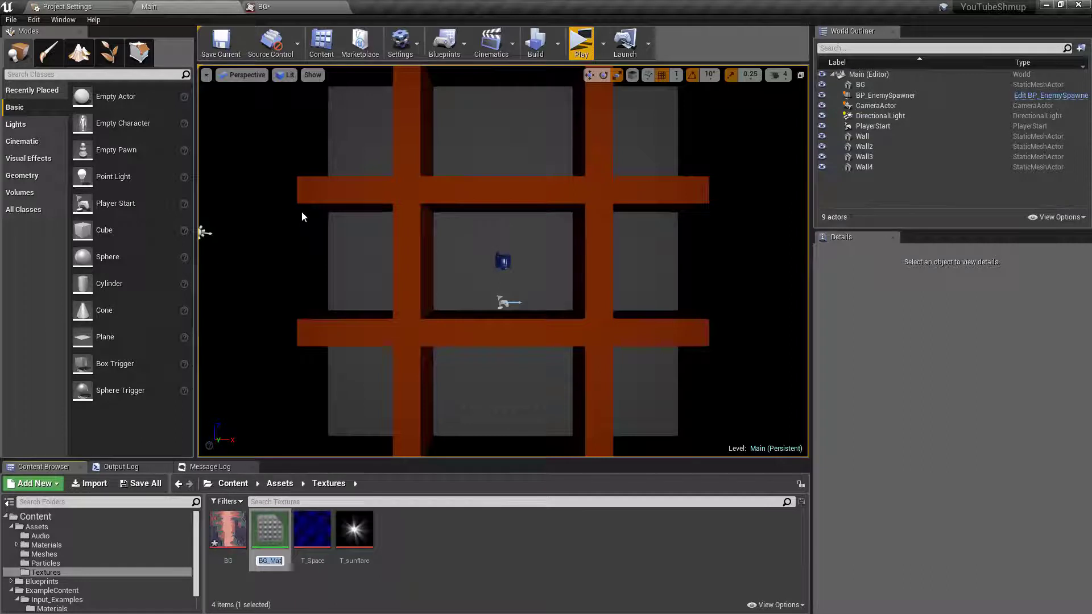
type("M_BG")
key("Return")
key("Return")
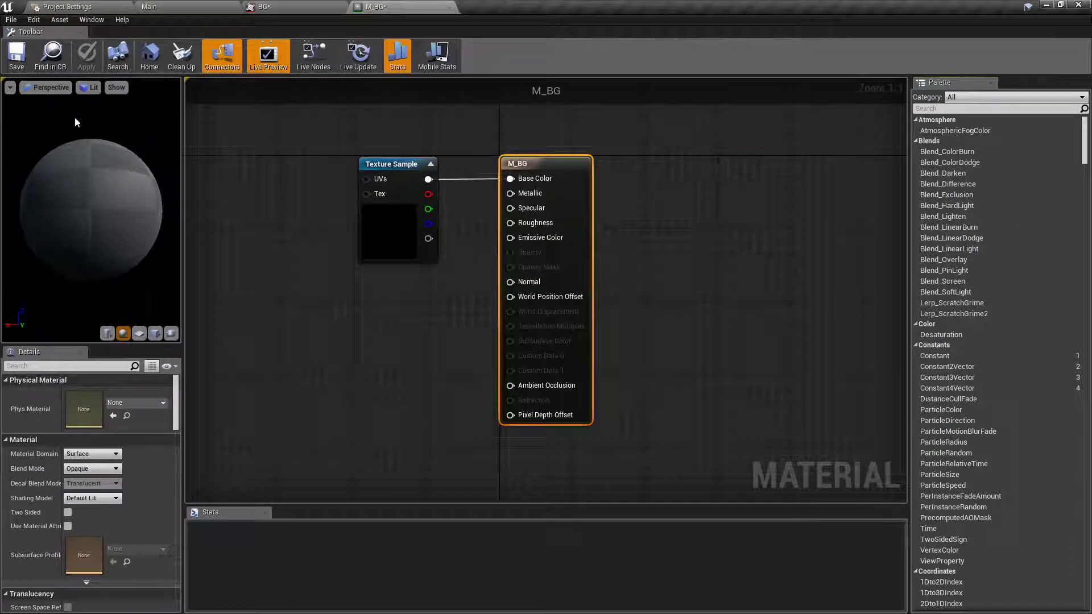
Step: Add a Panner node feeding the UVs input of the BG Texture Sample and place it beside that node
left_click_drag(364, 153, 398, 247)
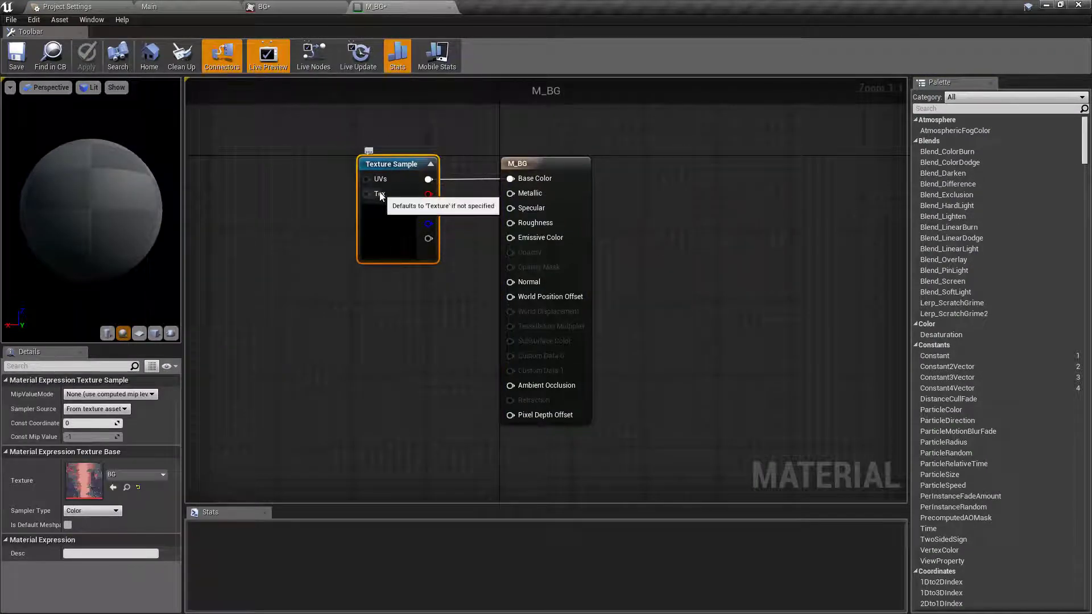
left_click_drag(357, 186, 242, 204)
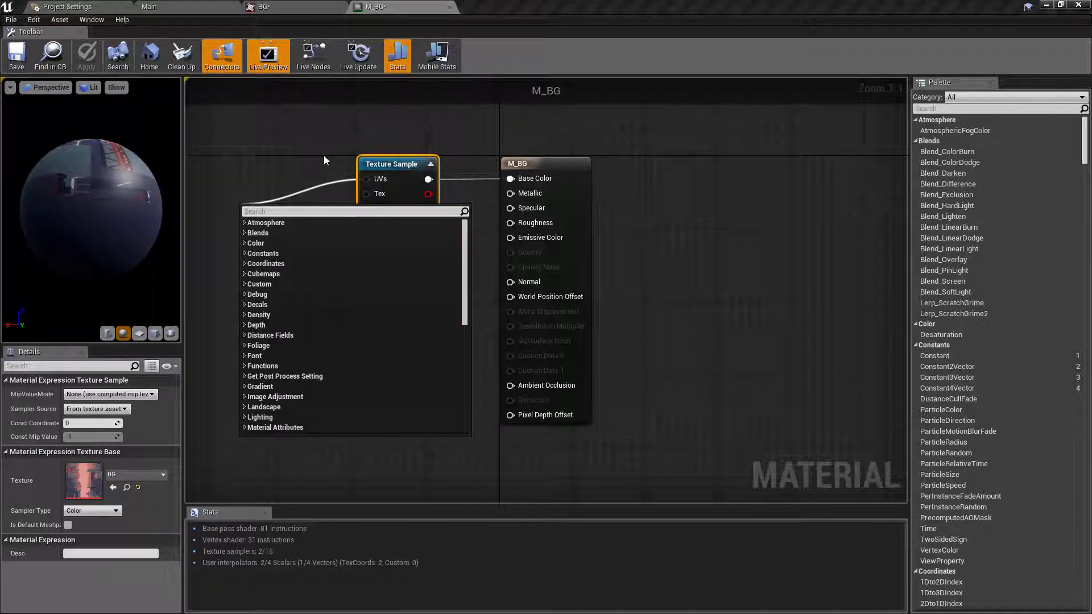
type("pann")
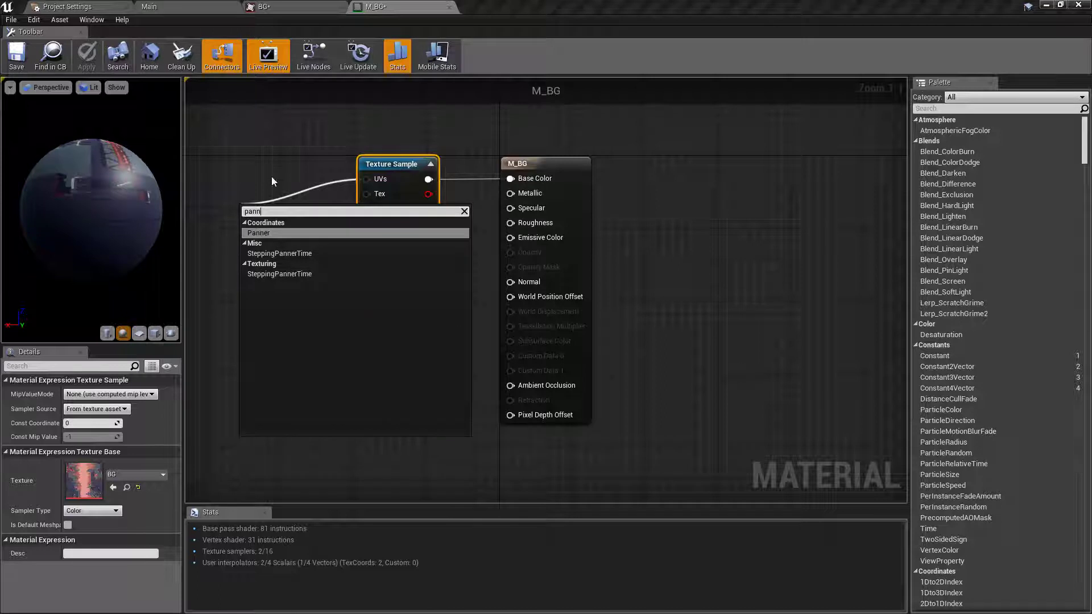
left_click(268, 232)
left_click_drag(292, 248, 262, 210)
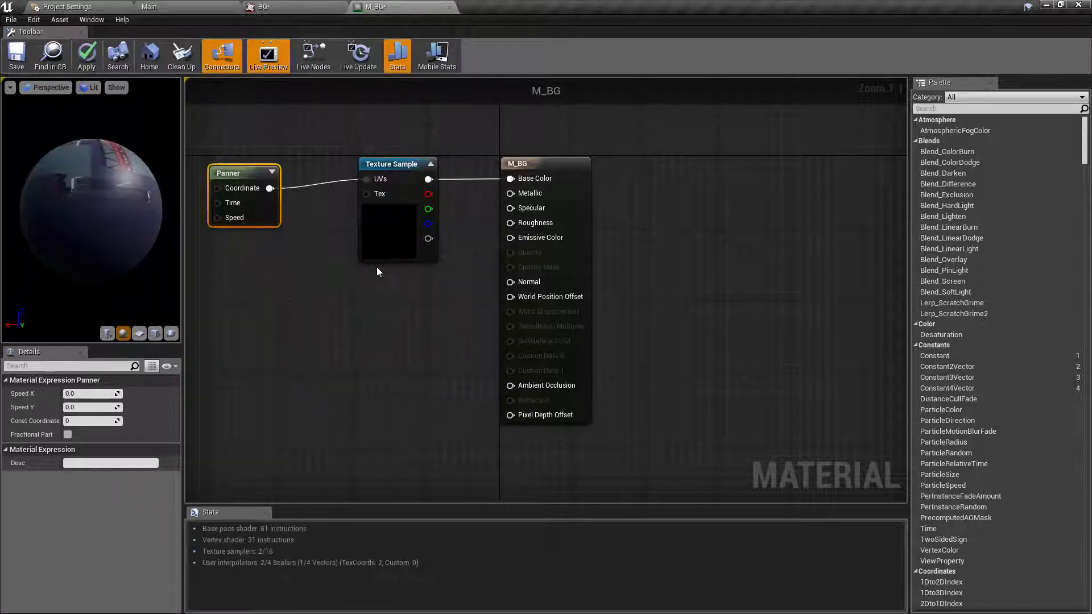
right_click_drag(291, 292, 330, 283)
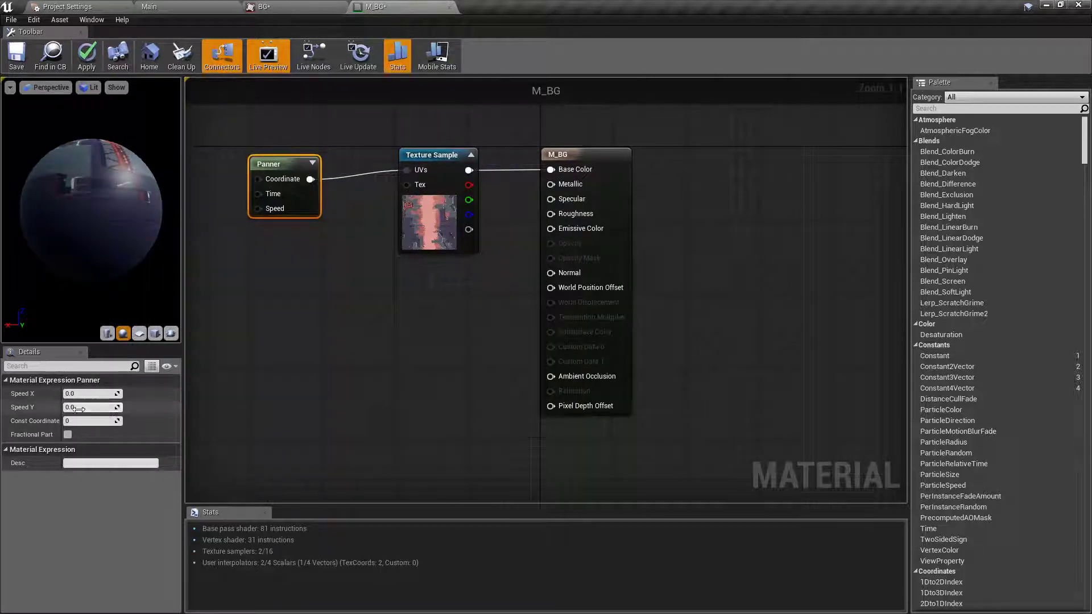
Step: Set the Panner's Speed Y to 1.0 and save the M_BG material
left_click(50, 408)
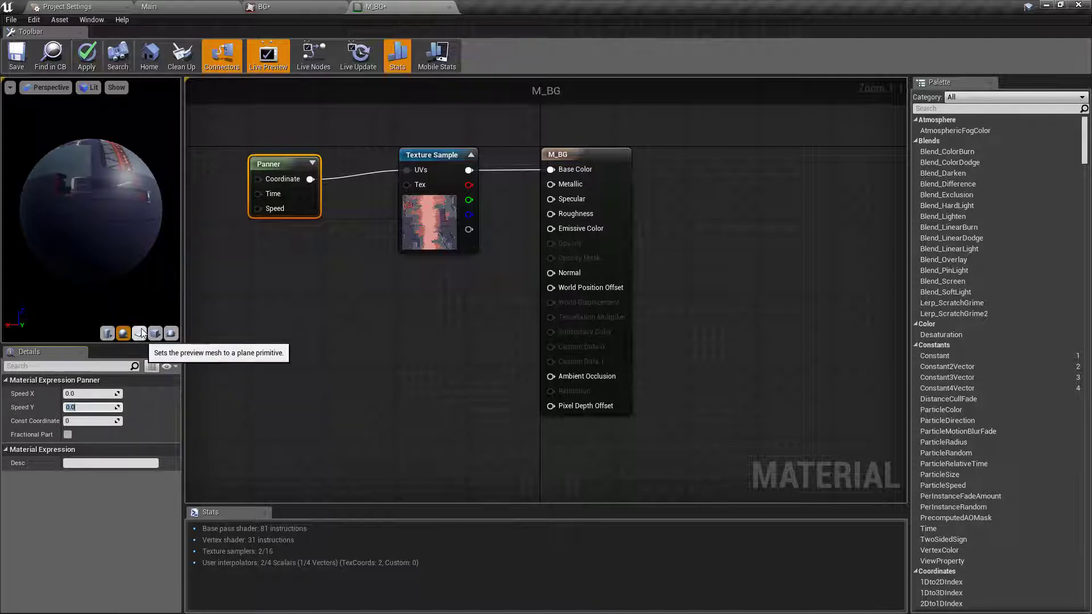
key("Return")
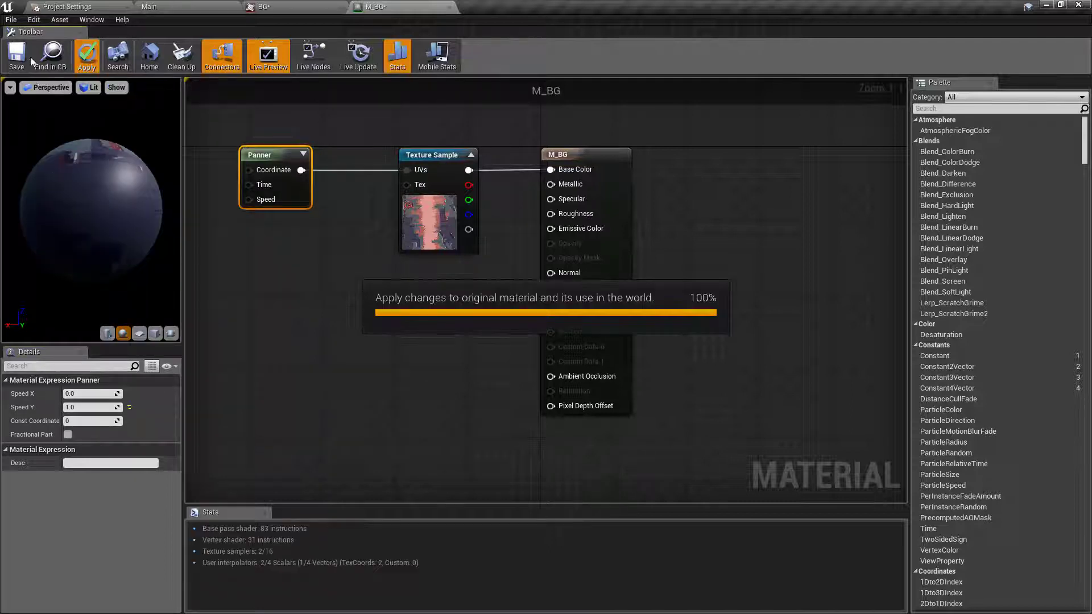
left_click(16, 54)
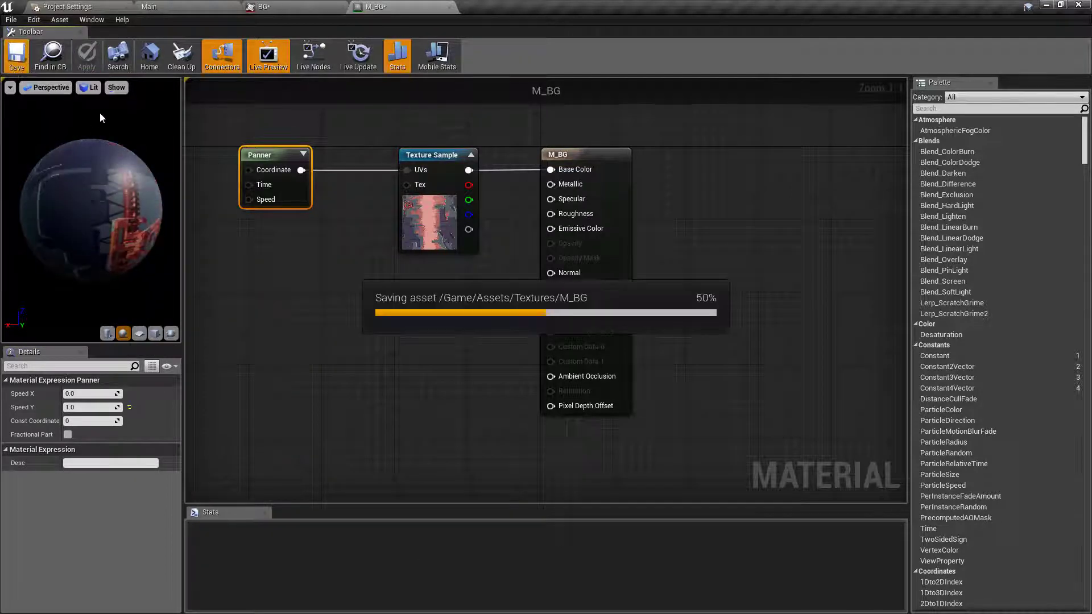
Step: Apply the M_BG material to the background cube in the Main level and select the cube
left_click(166, 4)
left_click_drag(270, 529, 495, 293)
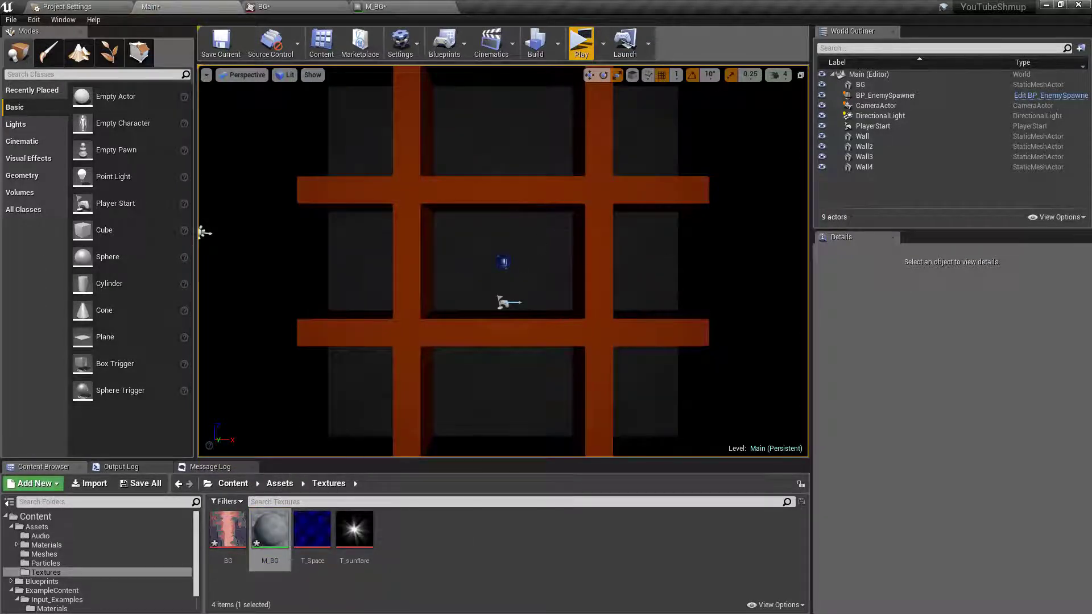
left_click(569, 254)
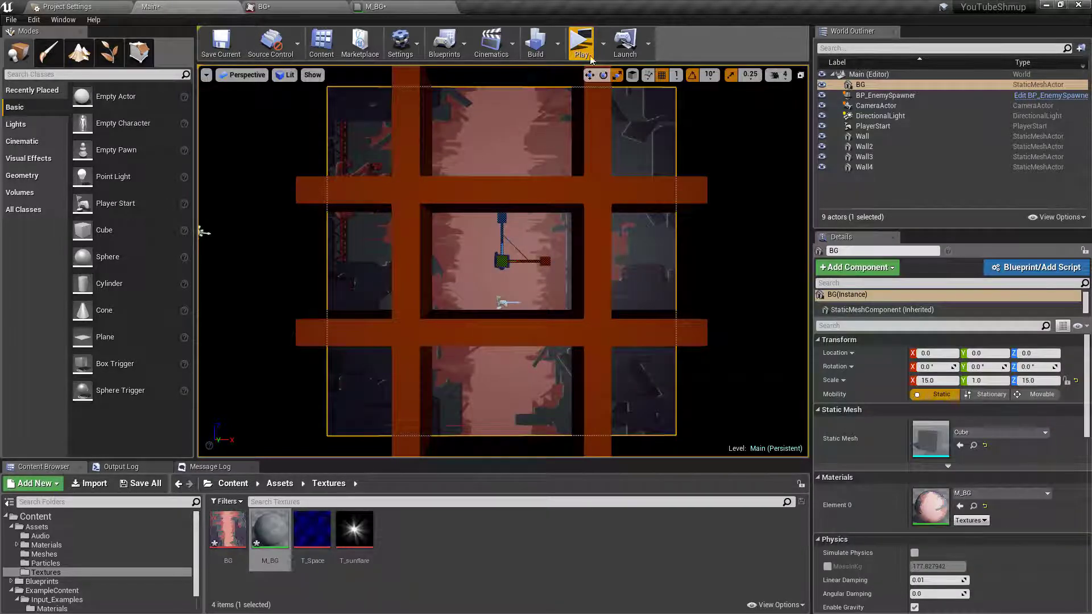
Step: Play-test the level, set the Speed Y of the Panner in M_BG to 0.1 and apply the material change
left_click(581, 41)
key("Escape")
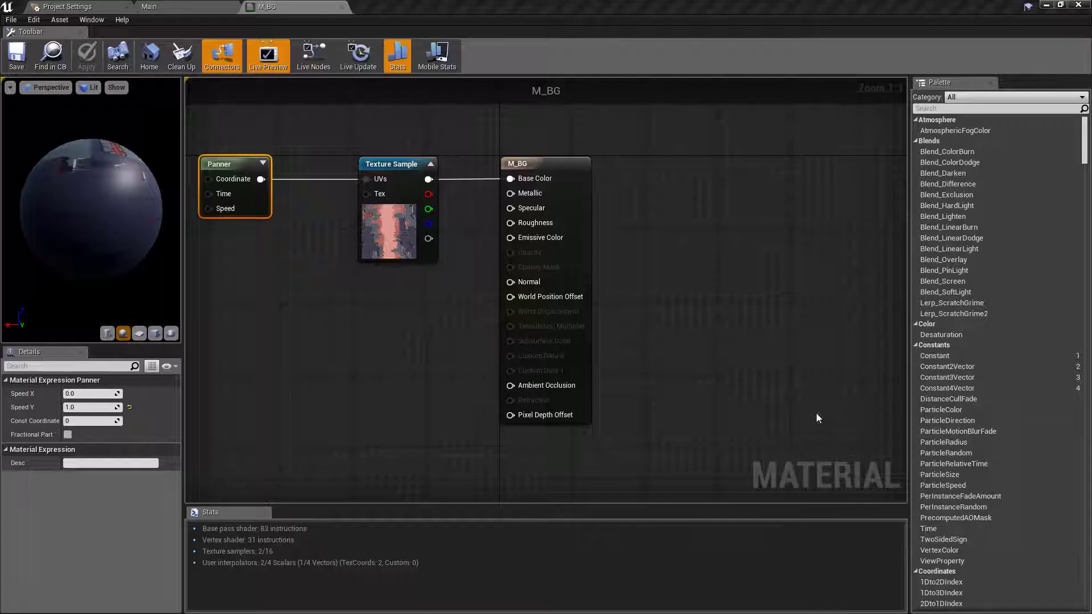
left_click(322, 299)
left_click(233, 202)
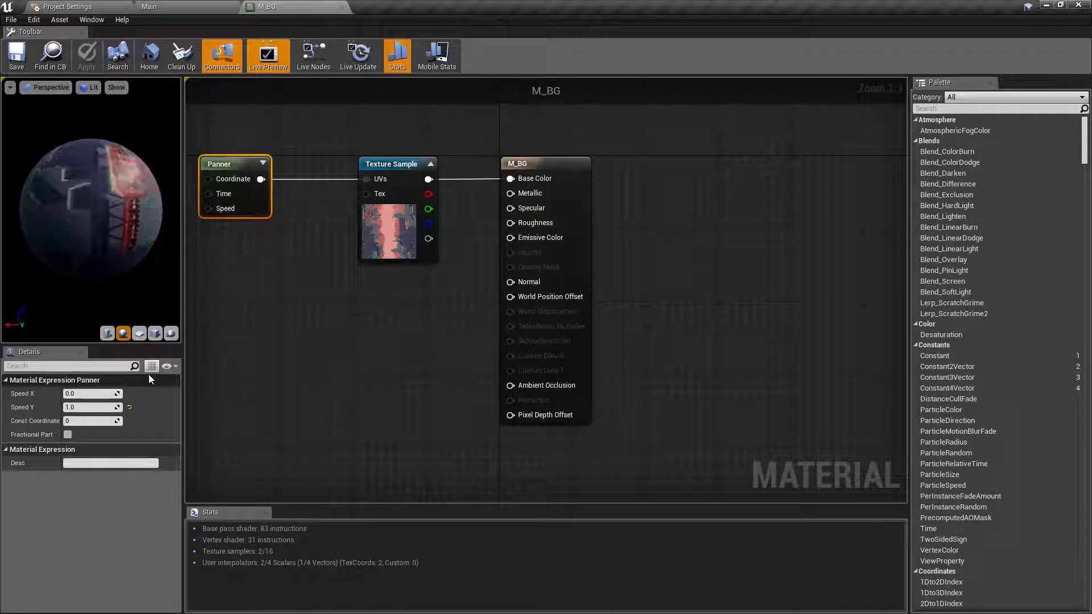
left_click(96, 408)
type("0.1")
key("Return")
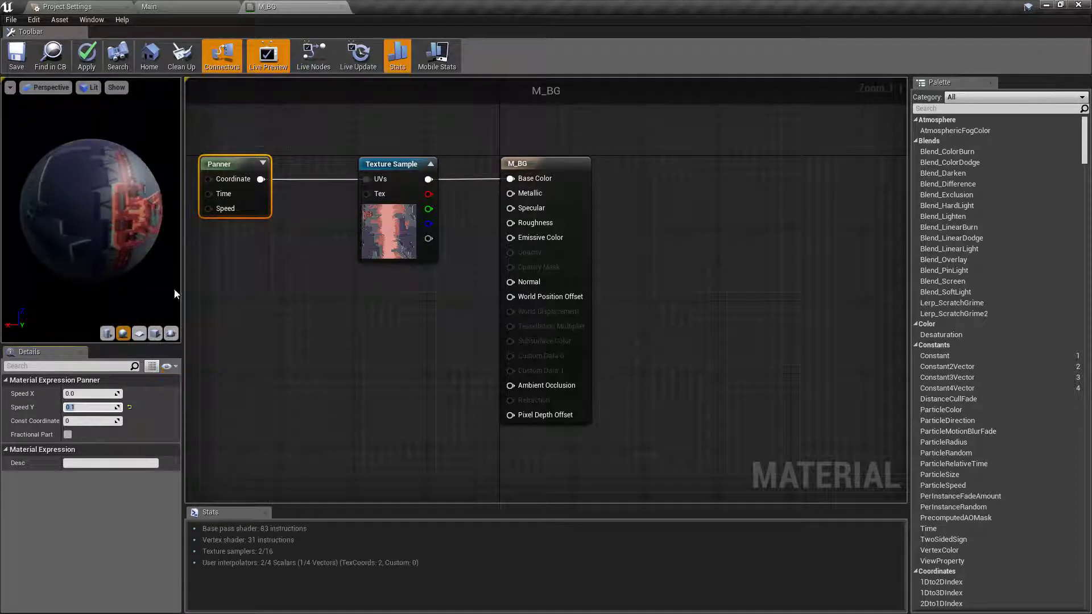
left_click(89, 56)
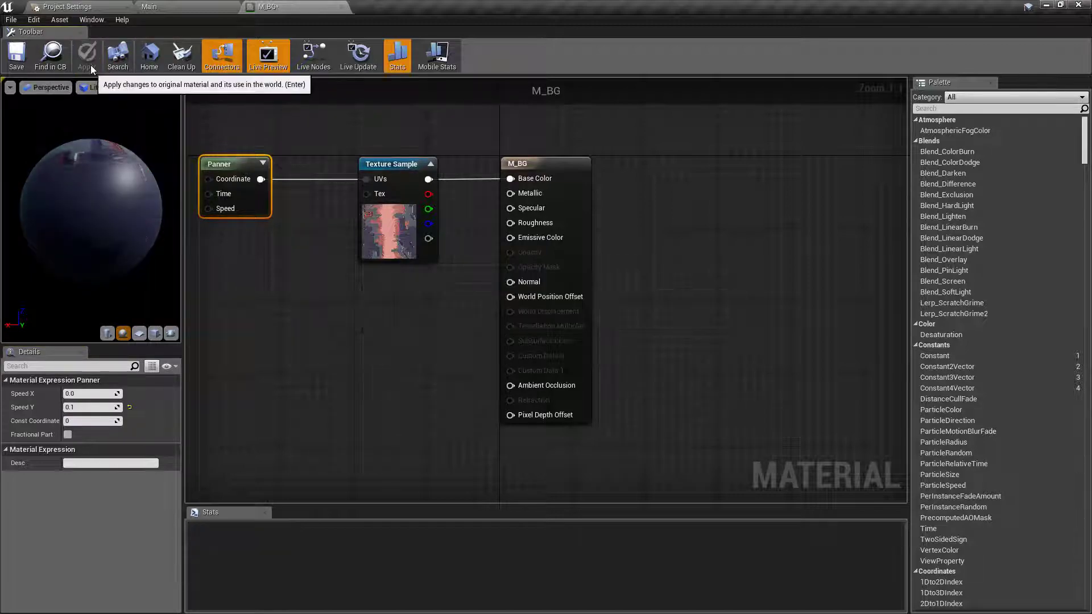
Step: Assign the M_BG material to the background behind the walls in the Main level again
left_click(149, 7)
left_click_drag(228, 529, 375, 339)
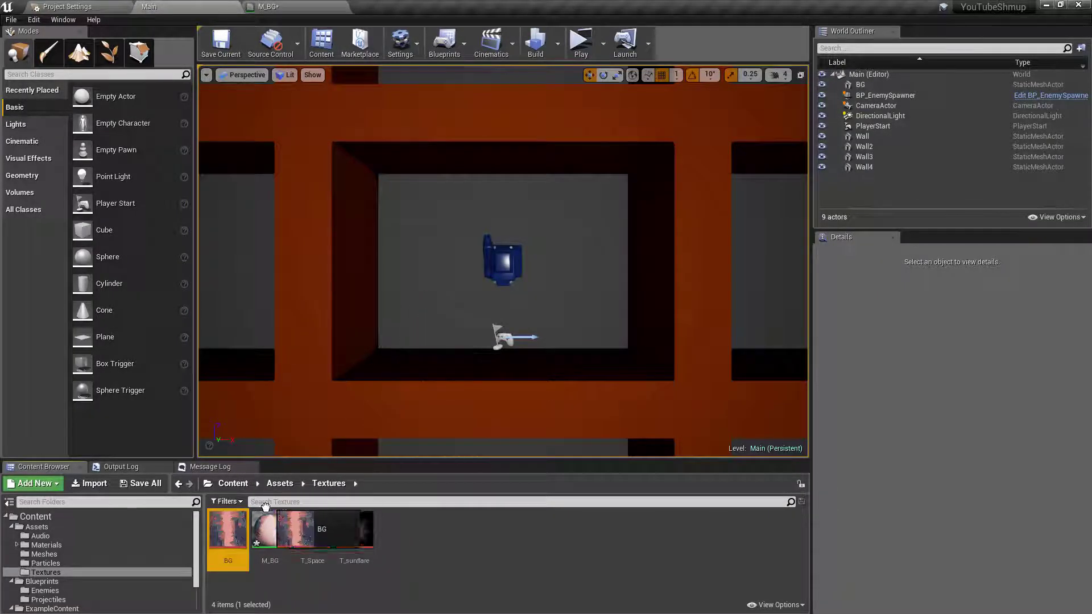
left_click_drag(270, 529, 398, 318)
scroll(398, 307, "down", 5)
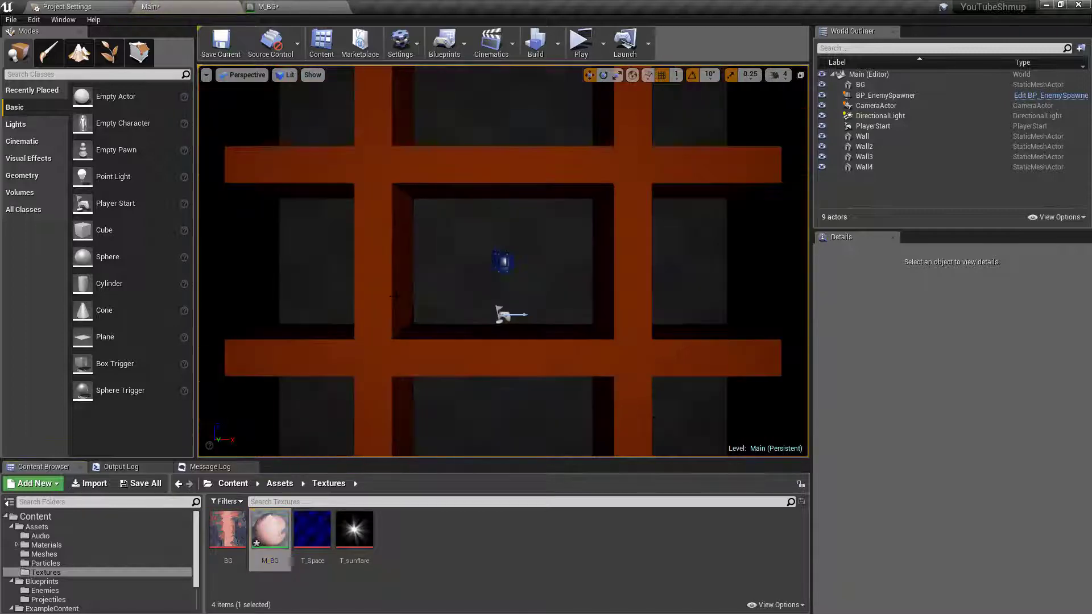
Step: Select the background cube and narrow it to an X scale of 7.25
left_click(397, 298)
key("e")
key("w")
mouse_move(546, 262)
left_mouse_down()
mouse_move(458, 261)
mouse_move(539, 262)
mouse_move(530, 262)
left_mouse_up()
Step: Play-test the level, moving the ship sideways to check how the narrowed background scrolls, and end the session
left_click(581, 41)
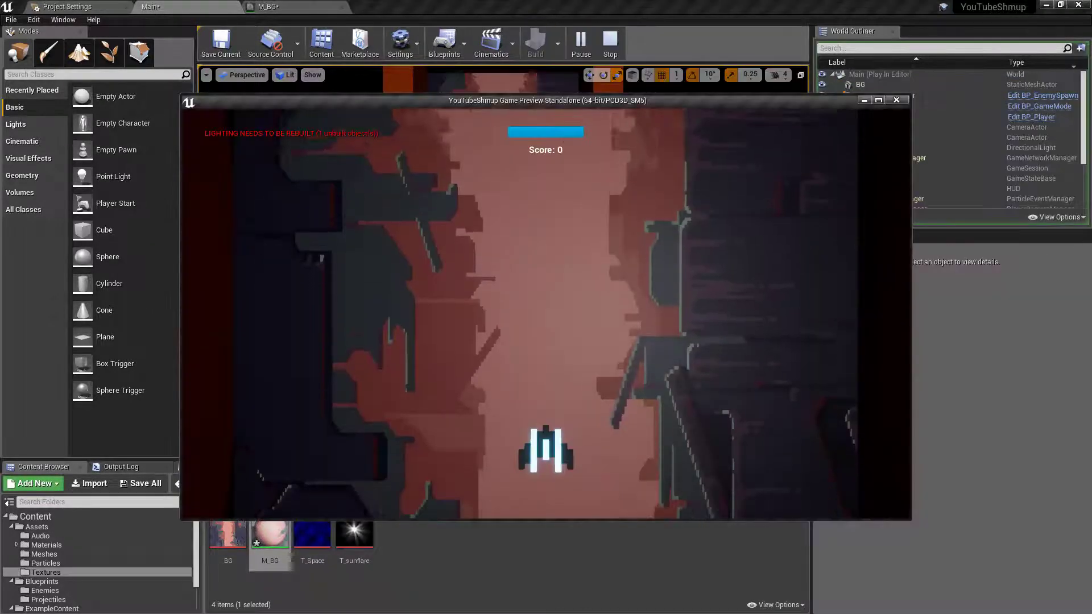
key("a")
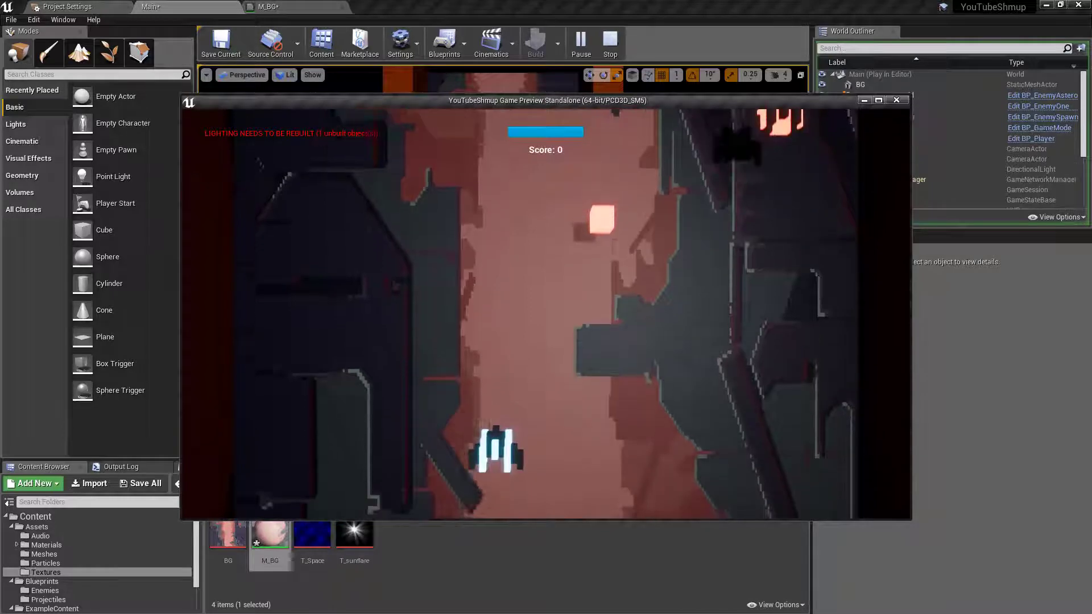
key("a")
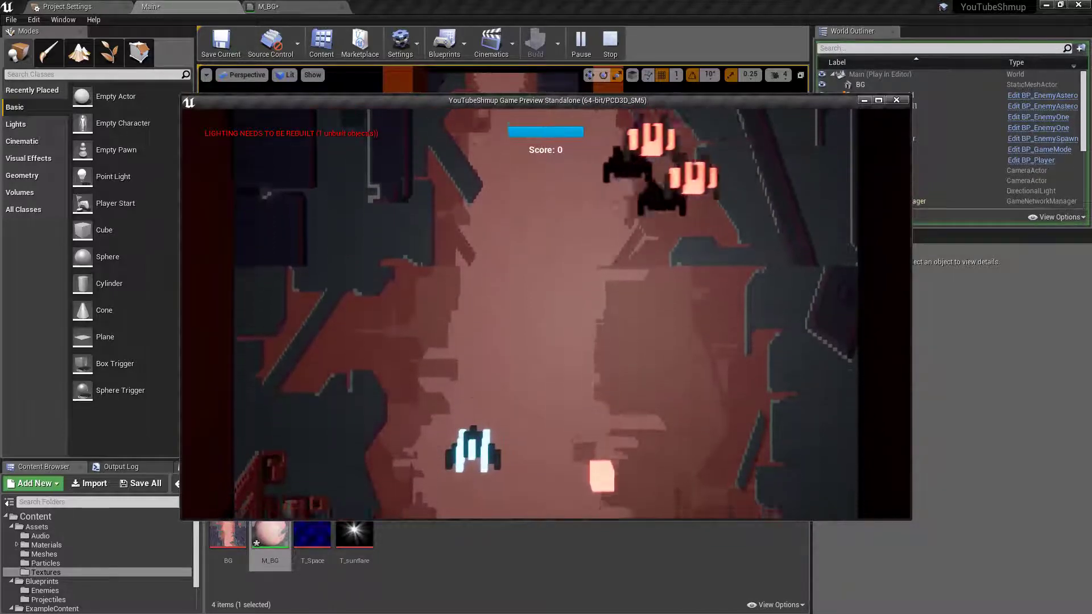
key("d")
key("Right")
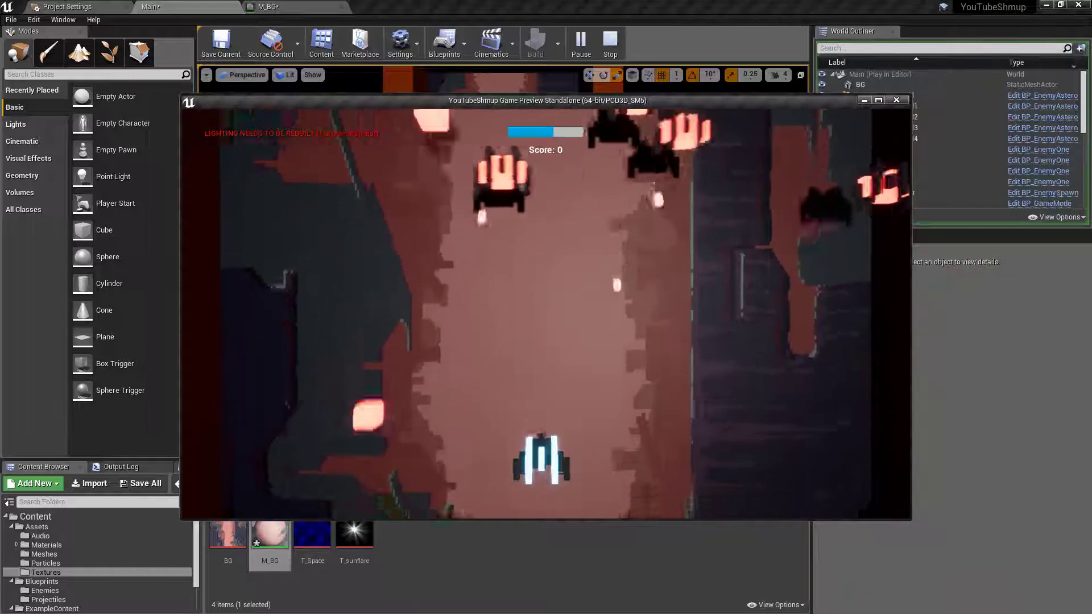
key("Escape")
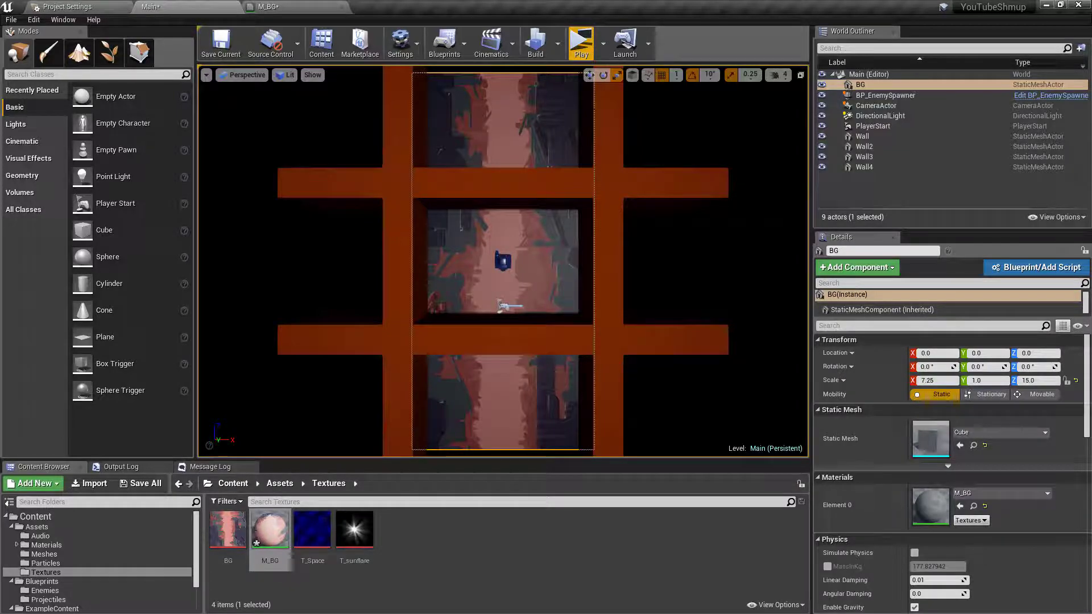
Step: Examine the Panner and Texture Sample nodes in M_BG, including the conversion options and what the Panner's inputs accept
left_click(269, 6)
right_click_drag(260, 240, 377, 242)
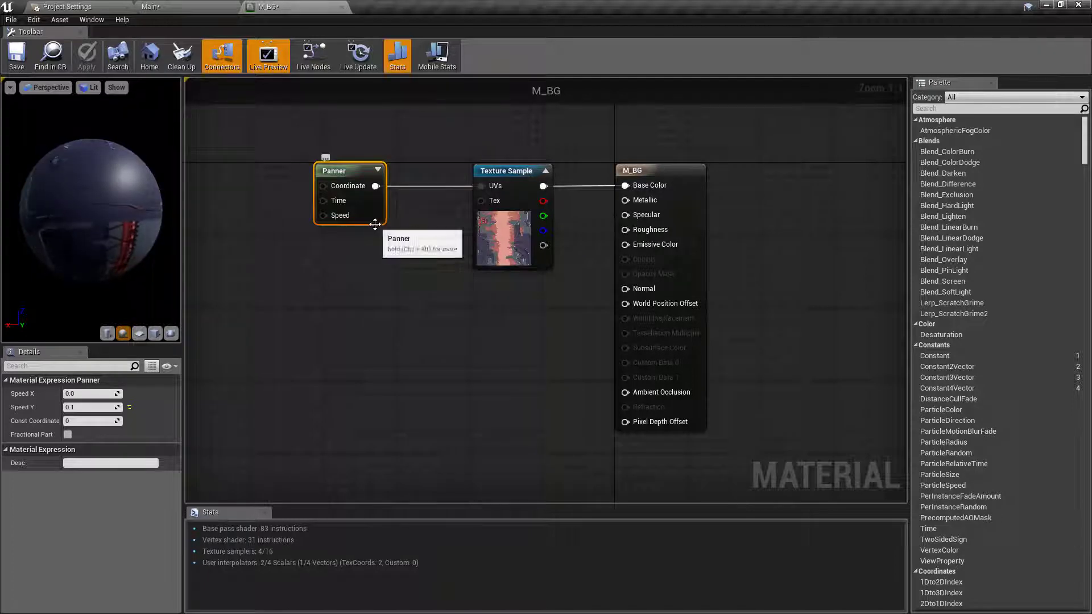
left_click(514, 230)
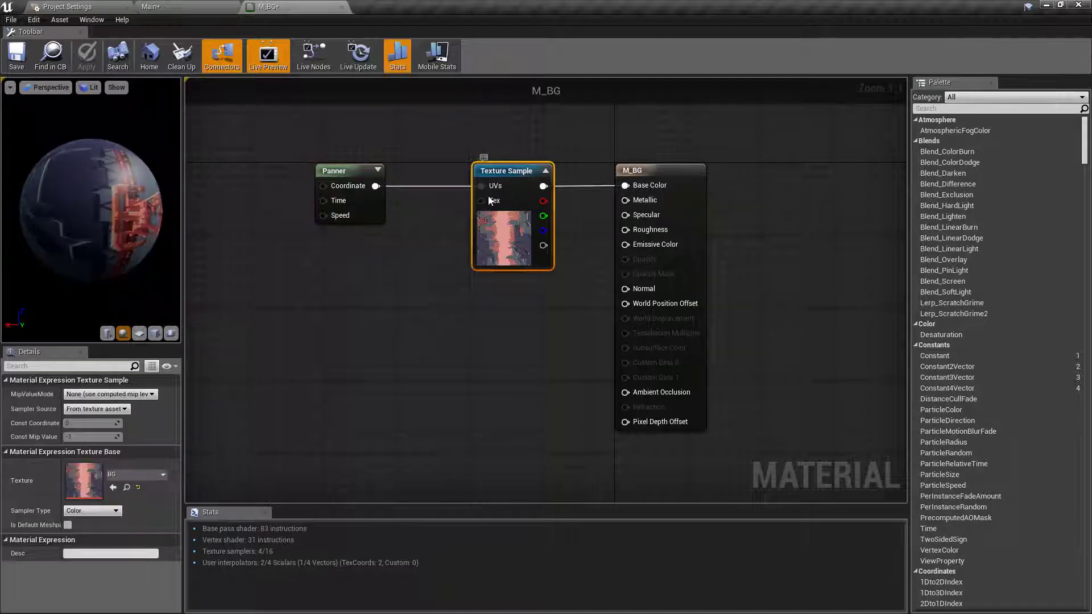
right_click(531, 227)
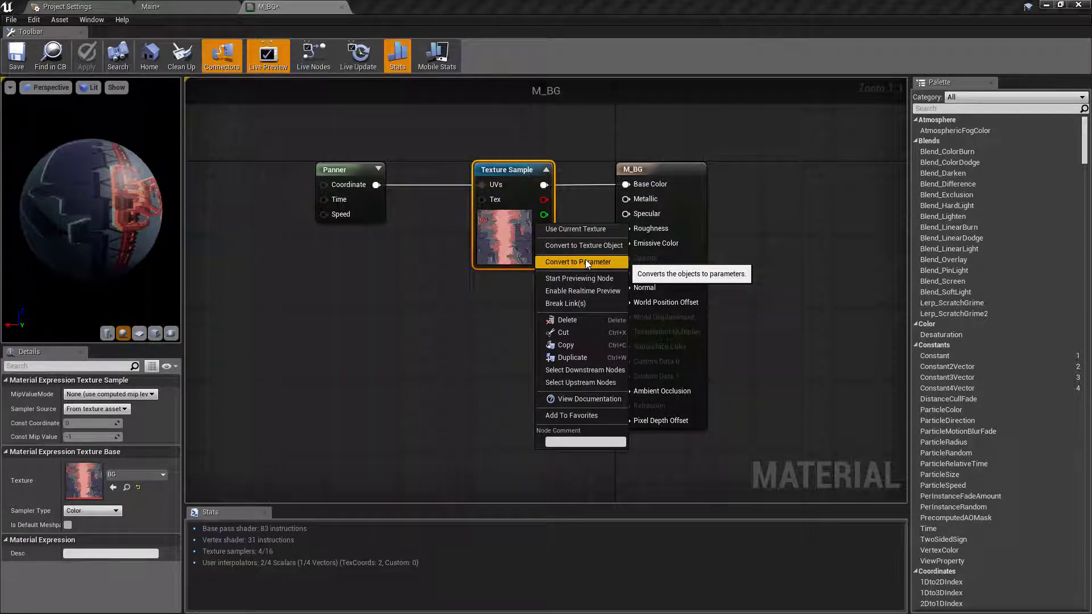
left_click(432, 245)
left_click_drag(323, 200, 291, 211)
left_click(255, 194)
left_click(362, 218)
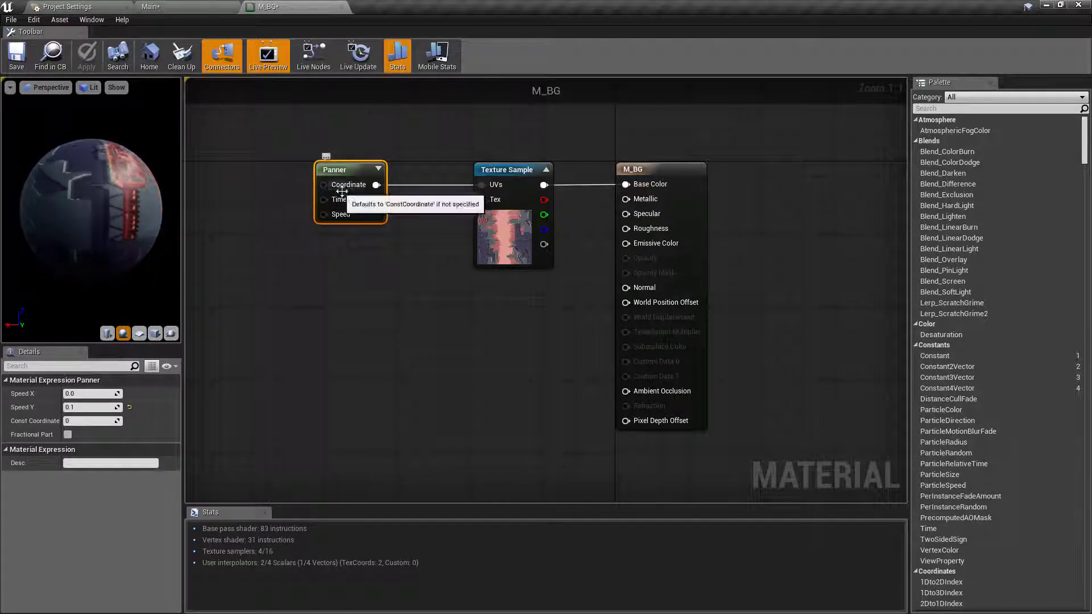
left_click_drag(324, 185, 286, 181)
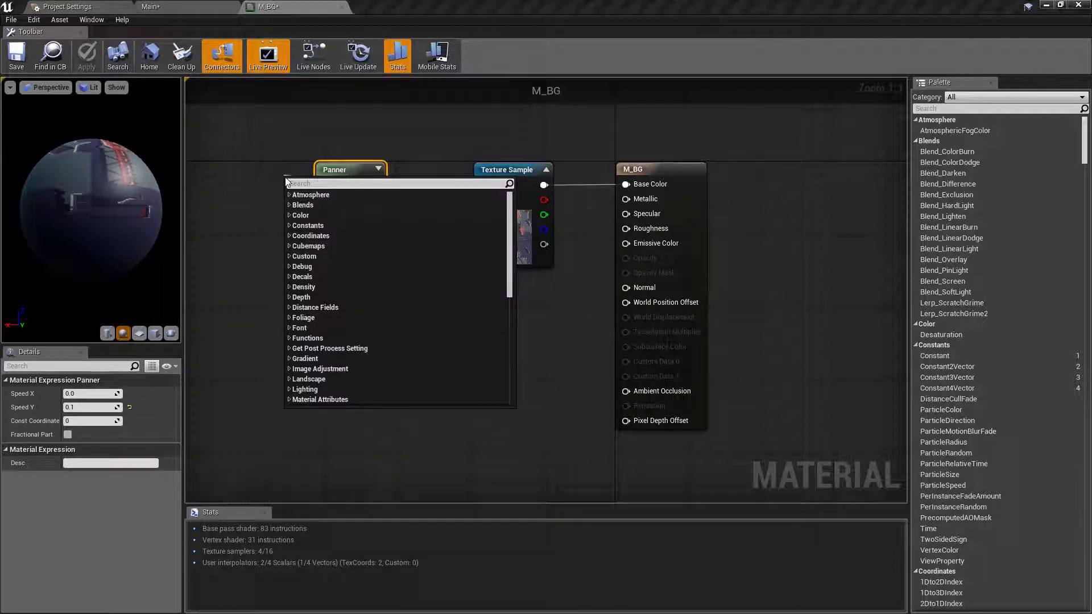
left_click(278, 179)
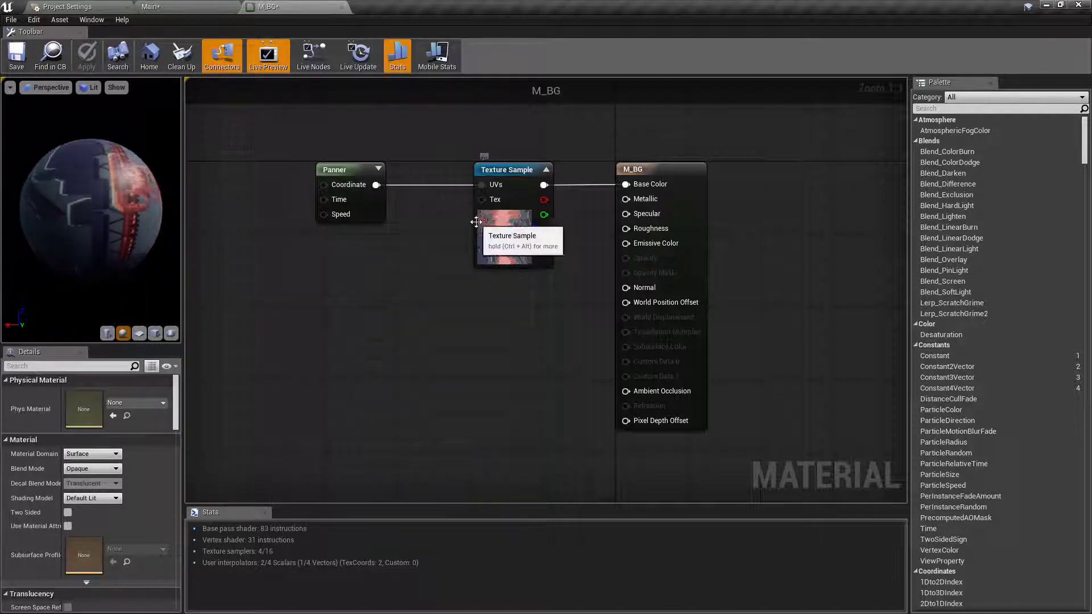
Step: Move the Texture Sample slightly closer to the Panner in M_BG and play-test the Main level
left_click_drag(476, 222, 462, 221)
left_click(358, 55)
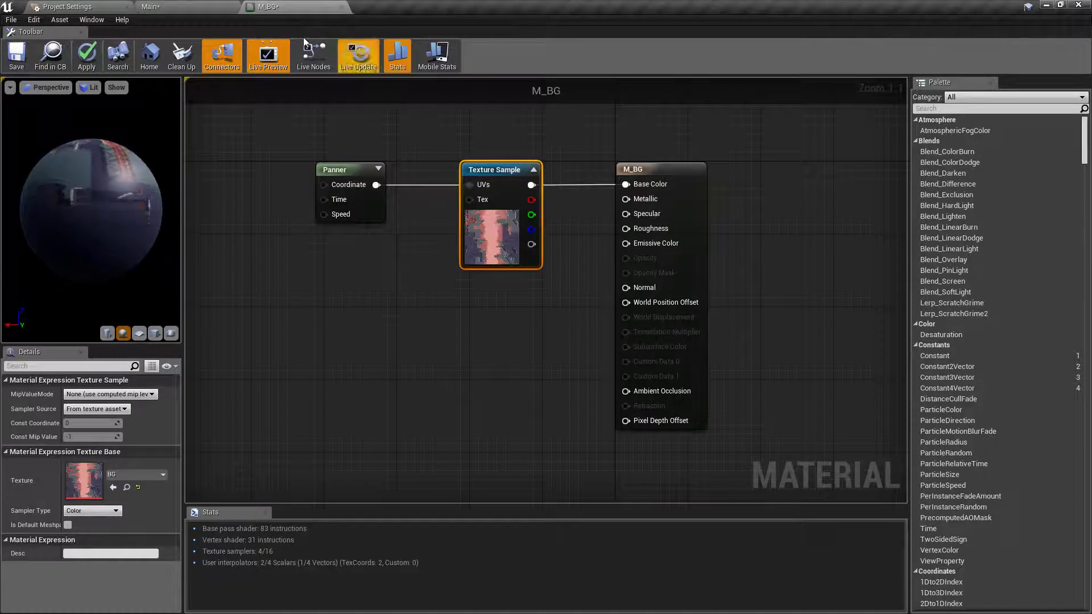
left_click(150, 6)
left_click(579, 41)
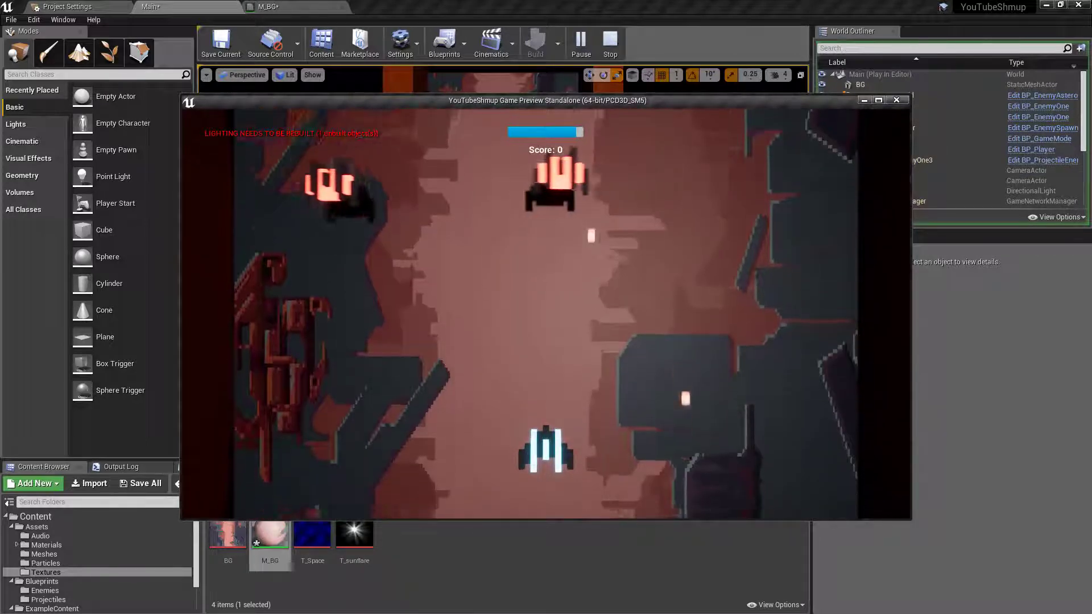
key("Escape")
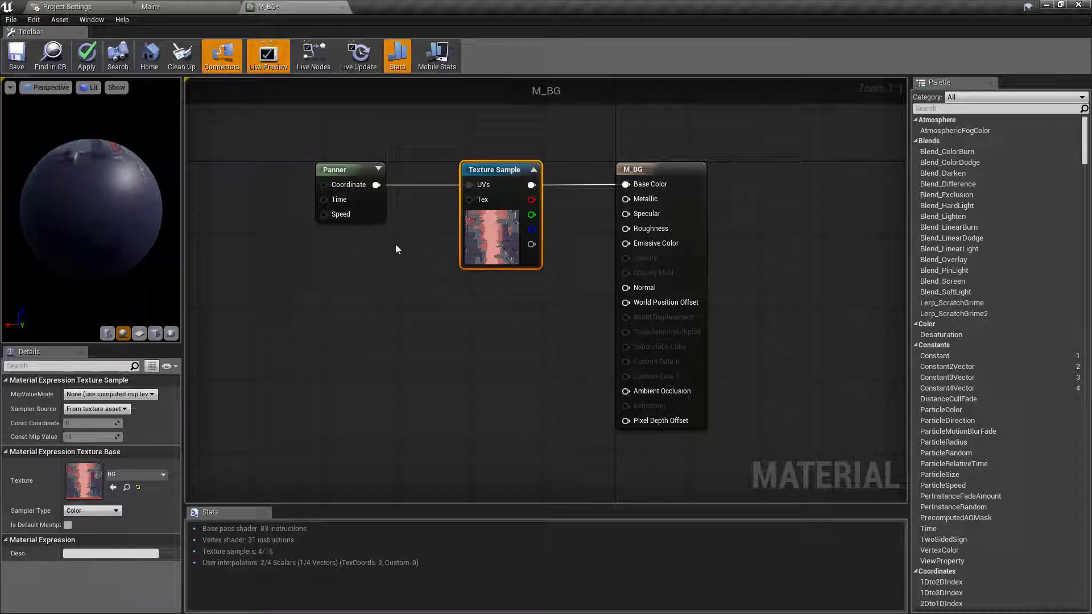
Step: Set the Speed X of the Panner in M_BG to 0.1 and its Speed Y to 0, and apply the change
left_click(366, 214)
left_click(93, 394)
type("0.1")
left_click(93, 407)
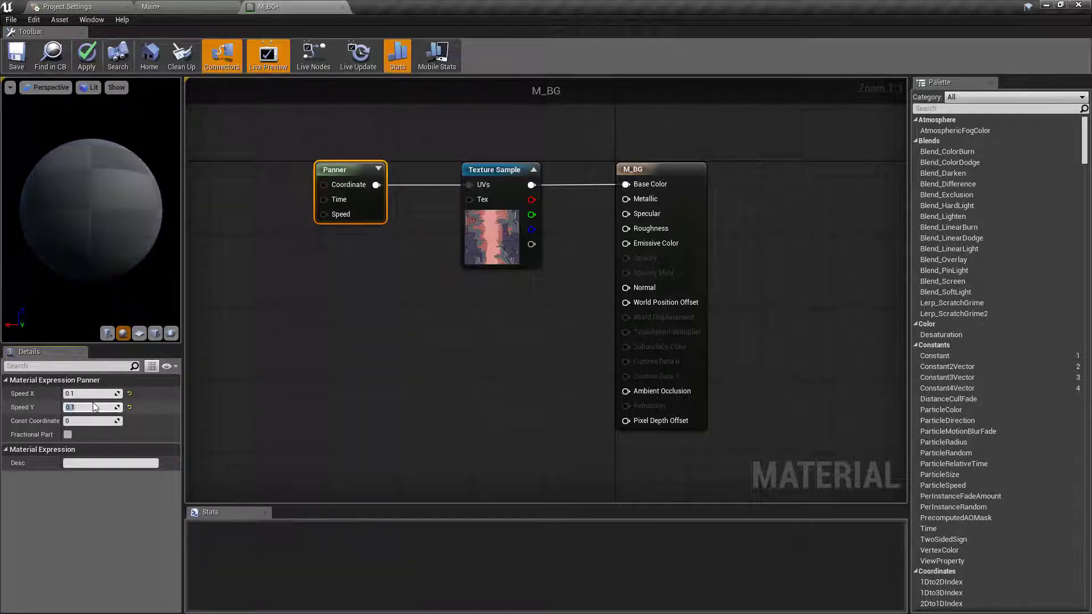
type("0")
left_click(87, 55)
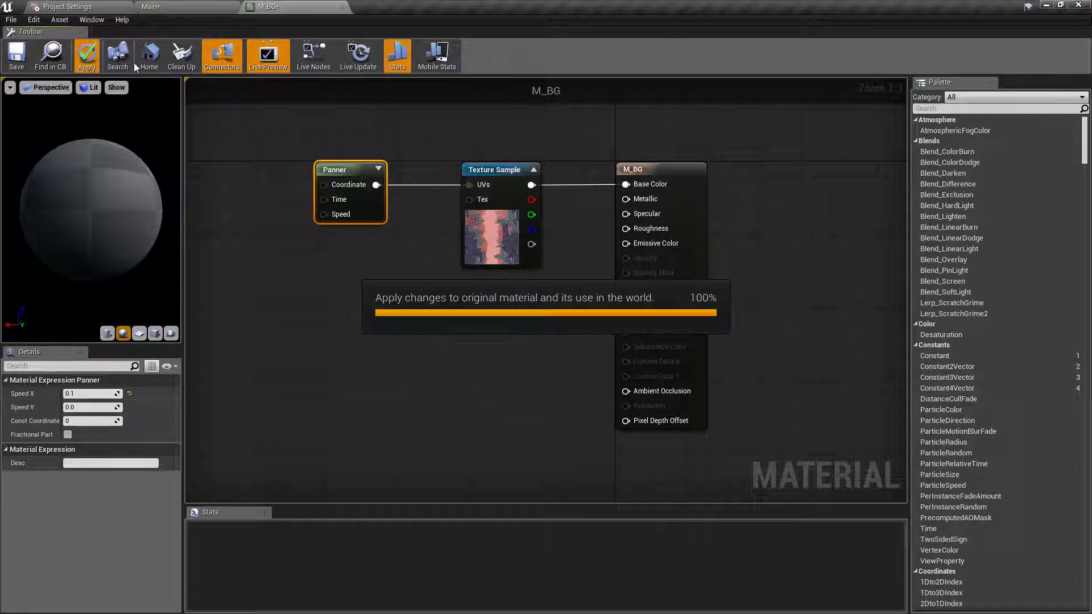
Step: Play-test the Main level to check the background's horizontal panning, and end the session
left_click(151, 6)
left_click(573, 56)
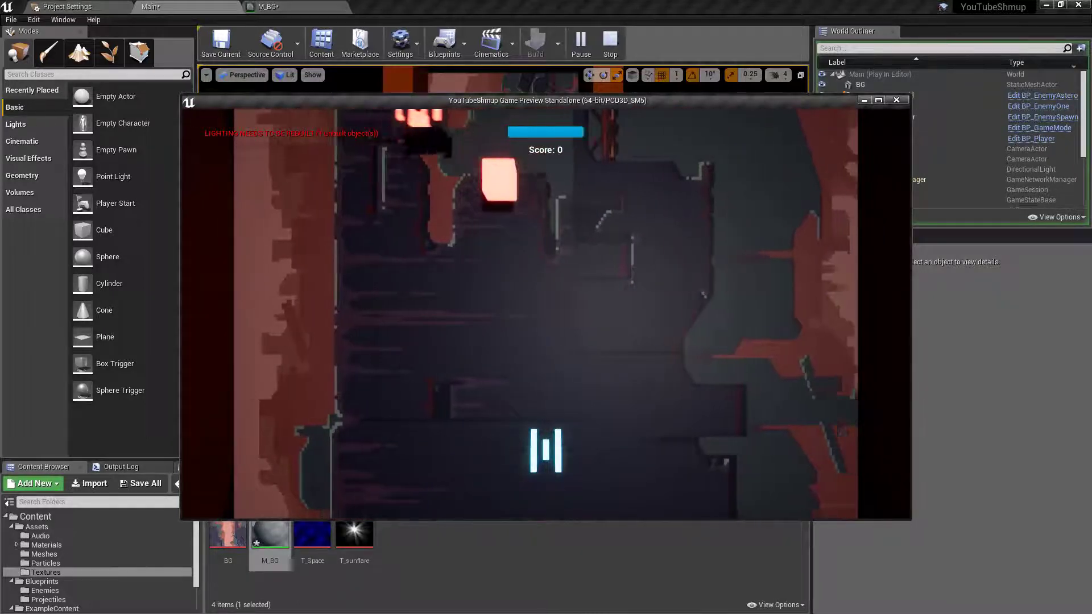
key("Escape")
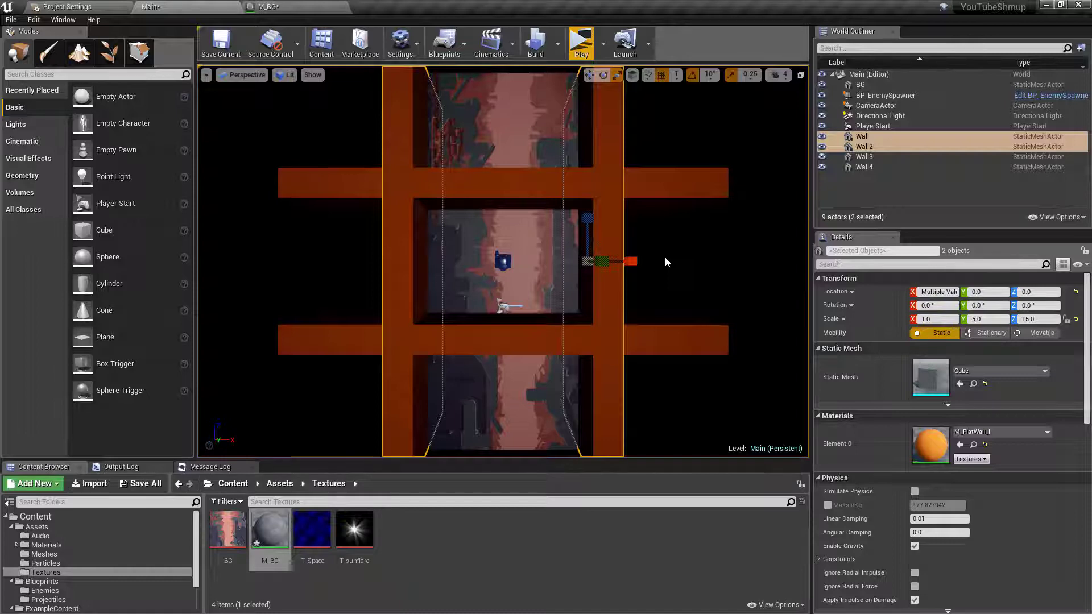
Step: Set the Colour of the walls' M_FlatWall_I material instance to black, save it and return to the Main level
scroll(919, 285, "down", 2)
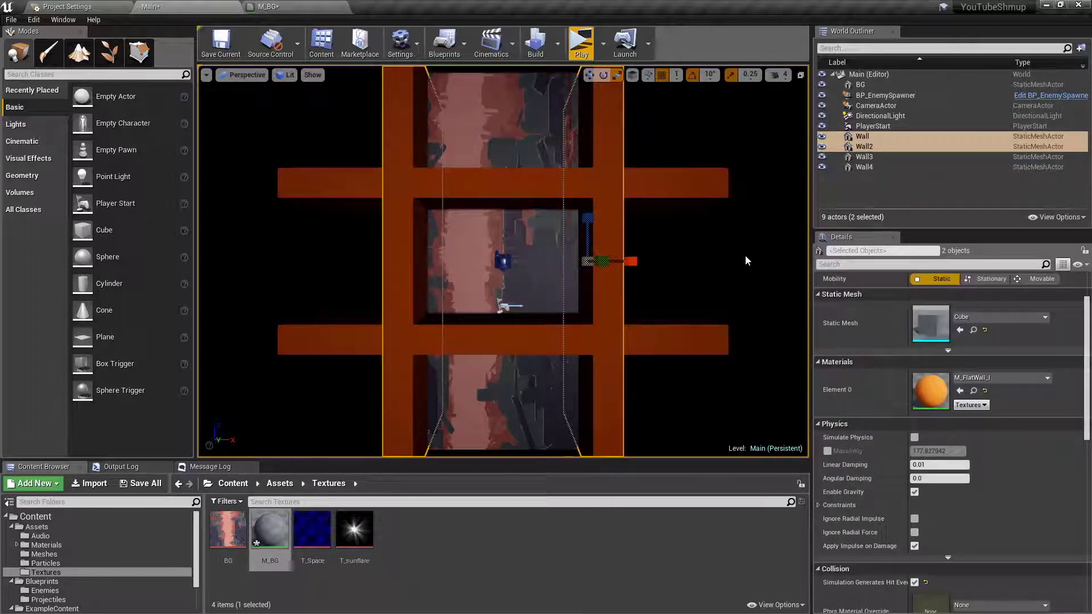
scroll(745, 260, "down", 2)
left_click(974, 391)
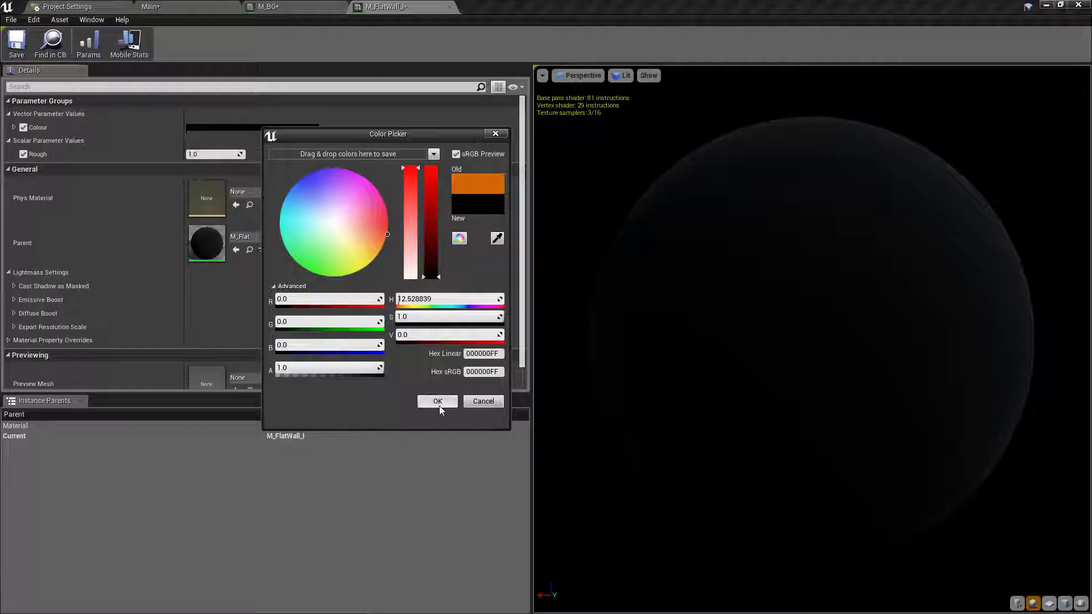
left_click(439, 401)
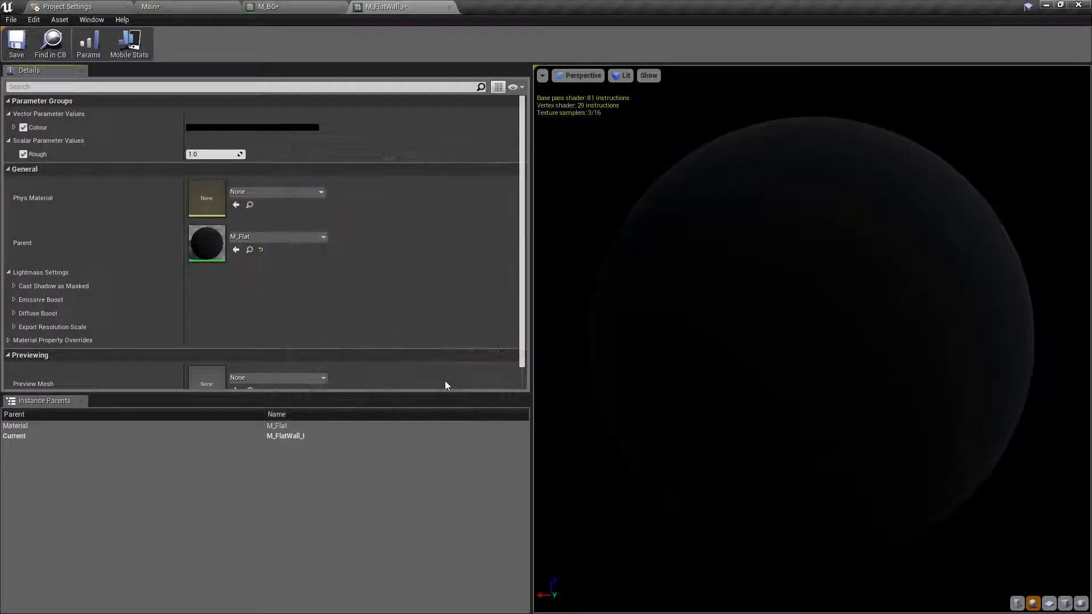
left_click(17, 43)
left_click(225, 7)
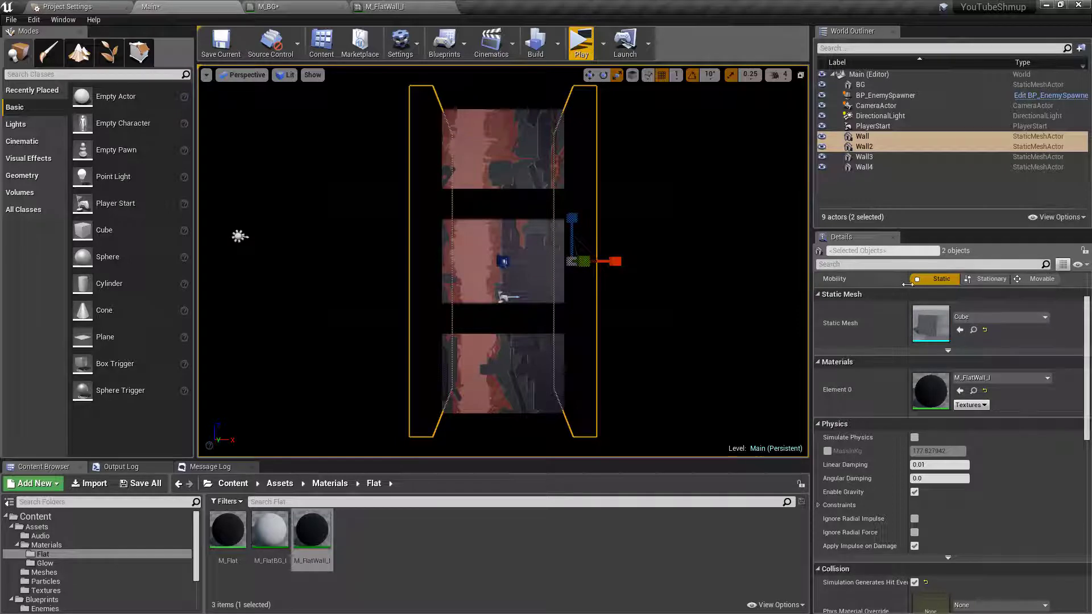
Step: Filter the details of the two selected walls by "shad" to review their Cast Shadow setting
left_click(894, 265)
type("shad")
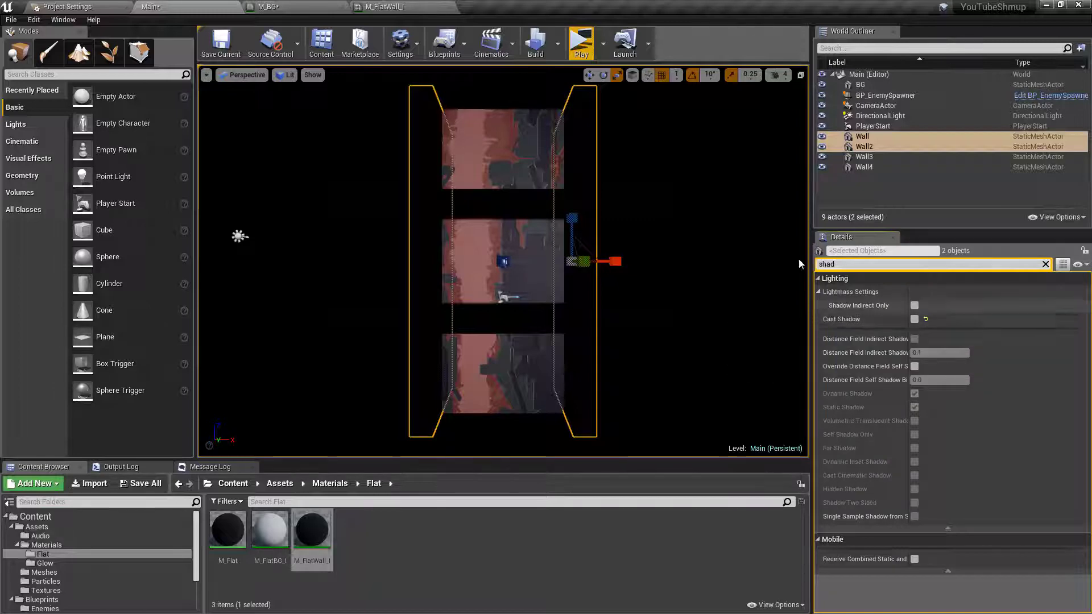
Step: Play-test the level twice to check the black walls against the moving background
left_click(589, 57)
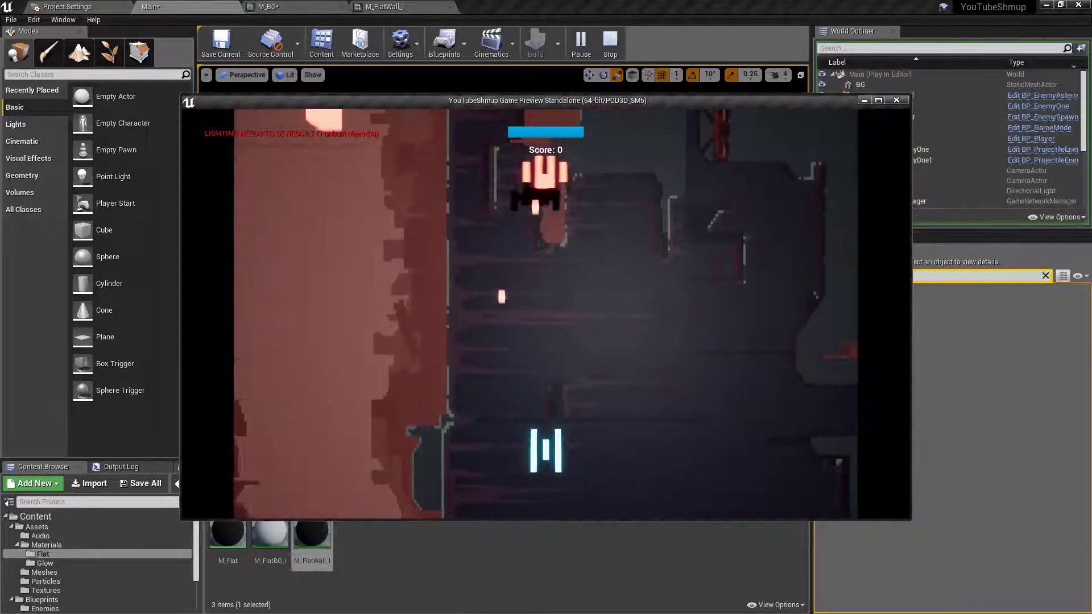
key("Escape")
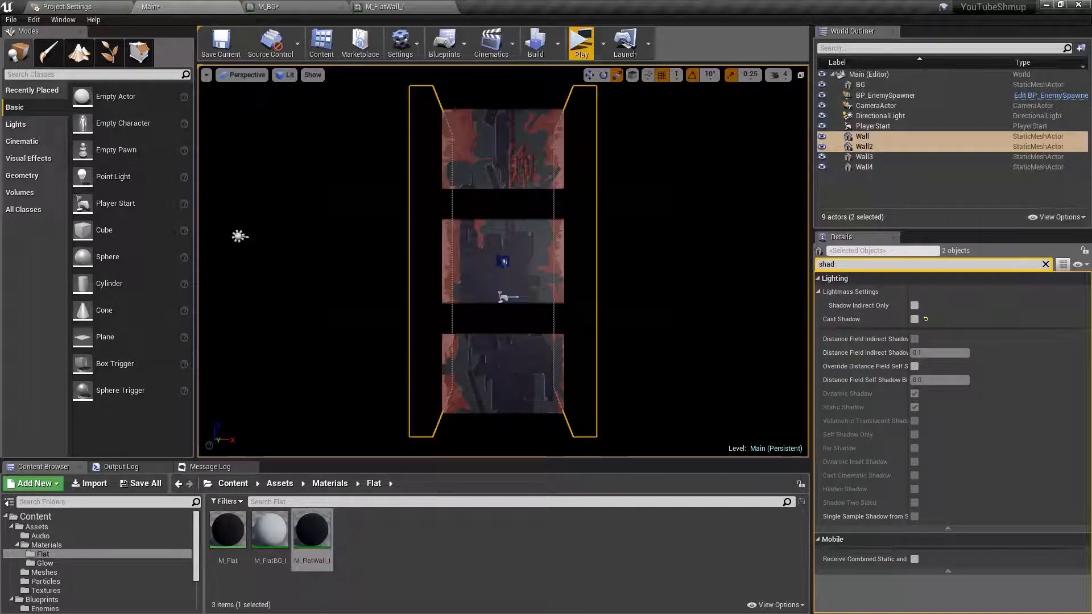
left_click(593, 33)
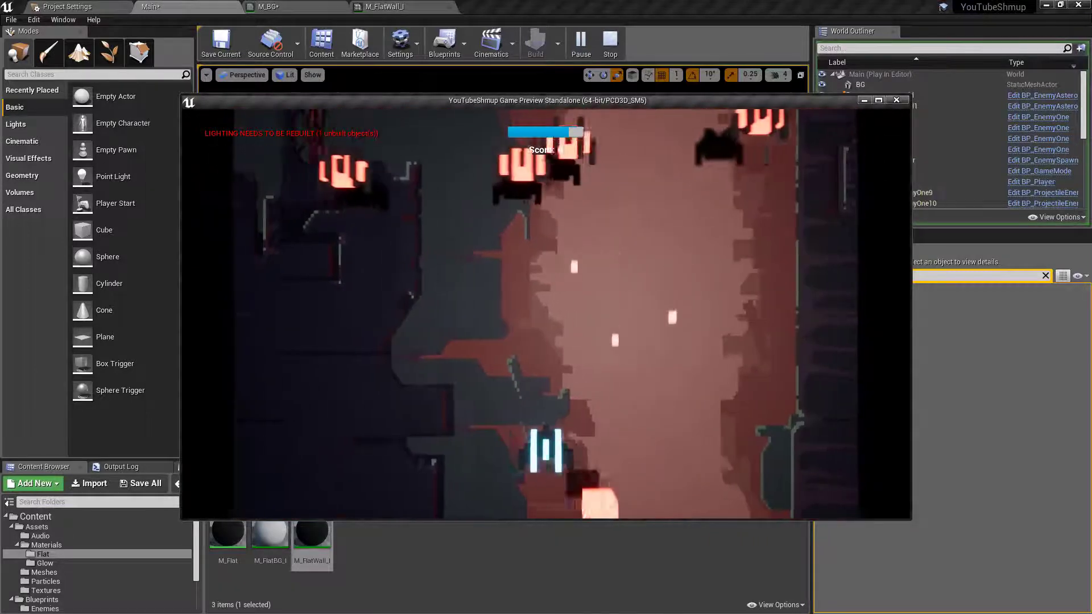
key("Escape")
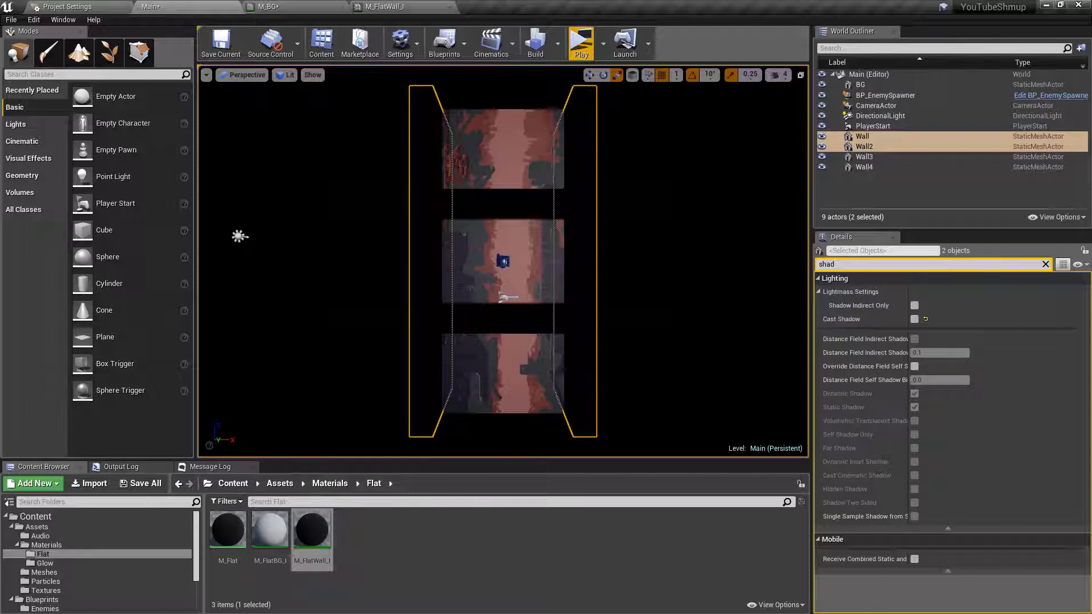
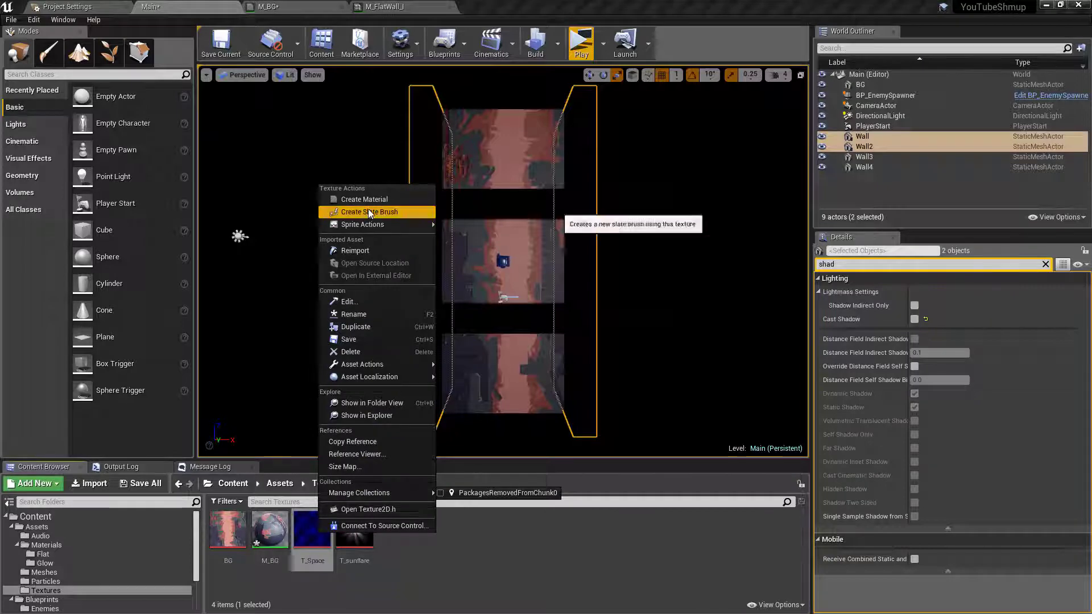
Step: Create the T_Space_Mat material from the T_Space texture and close its editor
left_click(367, 201)
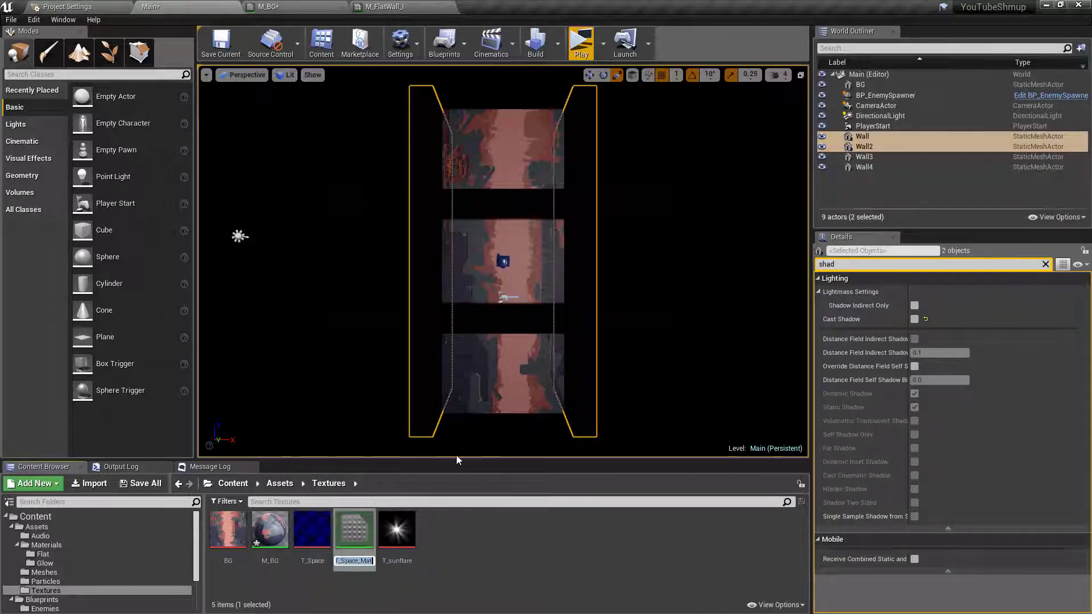
double_click(361, 535)
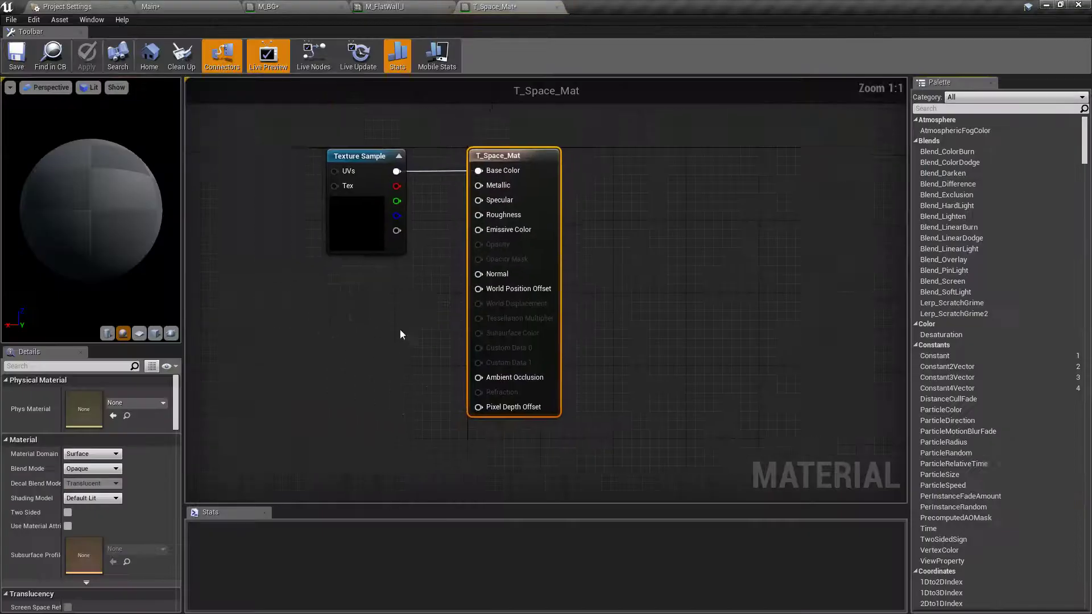
left_click_drag(343, 131, 394, 288)
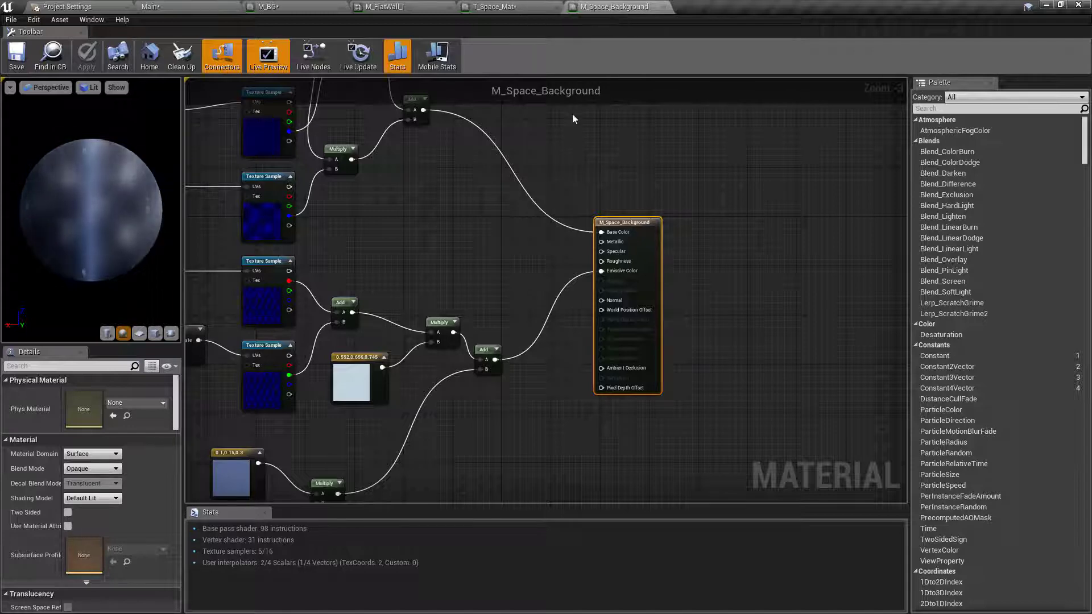
left_click(555, 14)
left_click(556, 7)
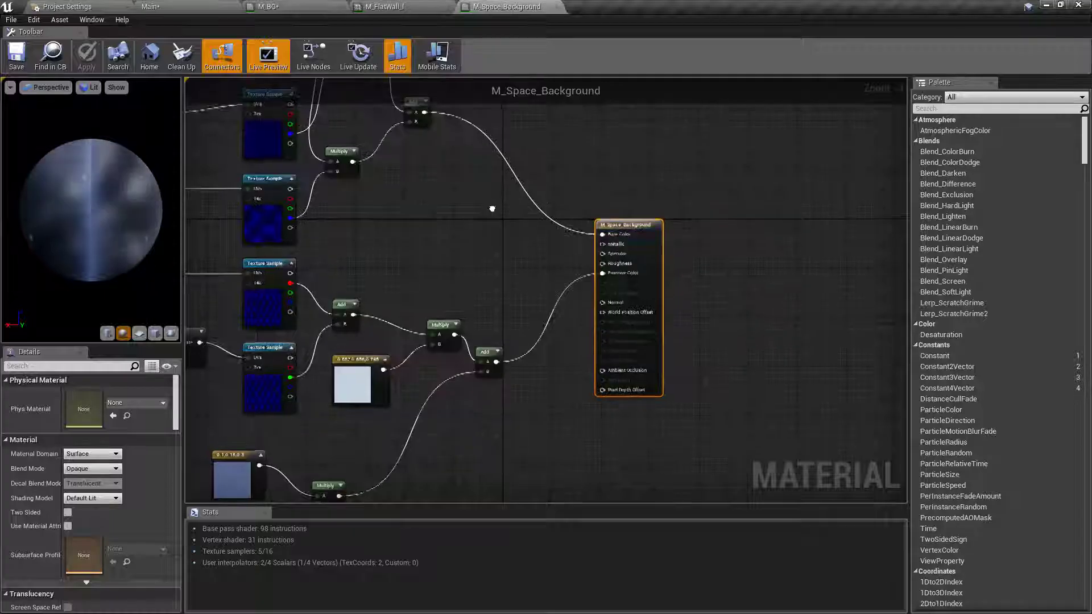
Step: Examine the M_Space_Background material graph and the node chains feeding its Base Color and Emissive Color inputs
right_click_drag(492, 209, 624, 292)
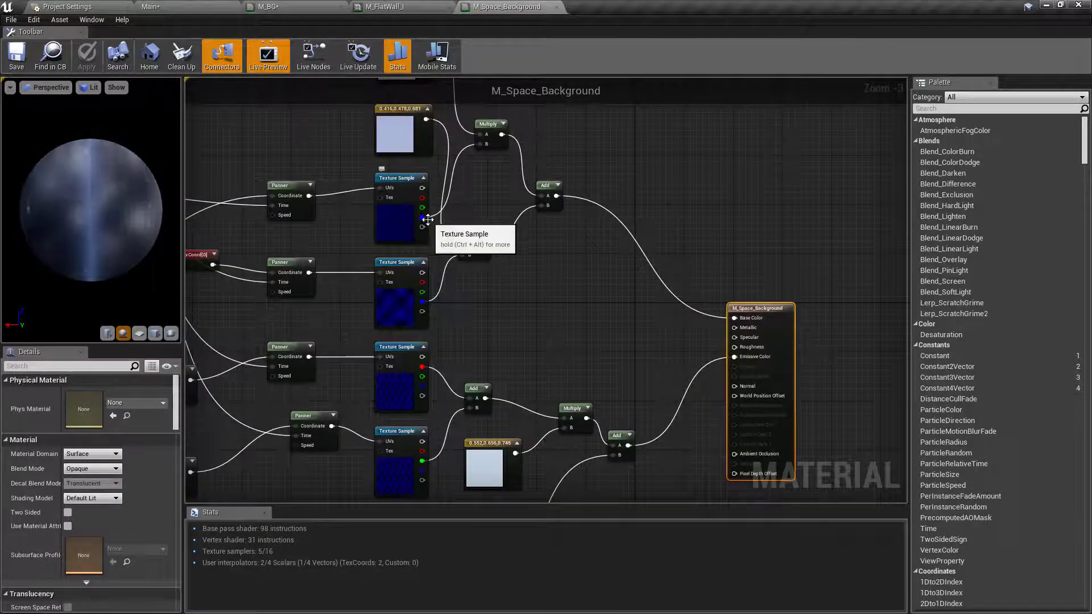
right_click_drag(535, 217, 561, 186)
scroll(561, 186, "up", 3)
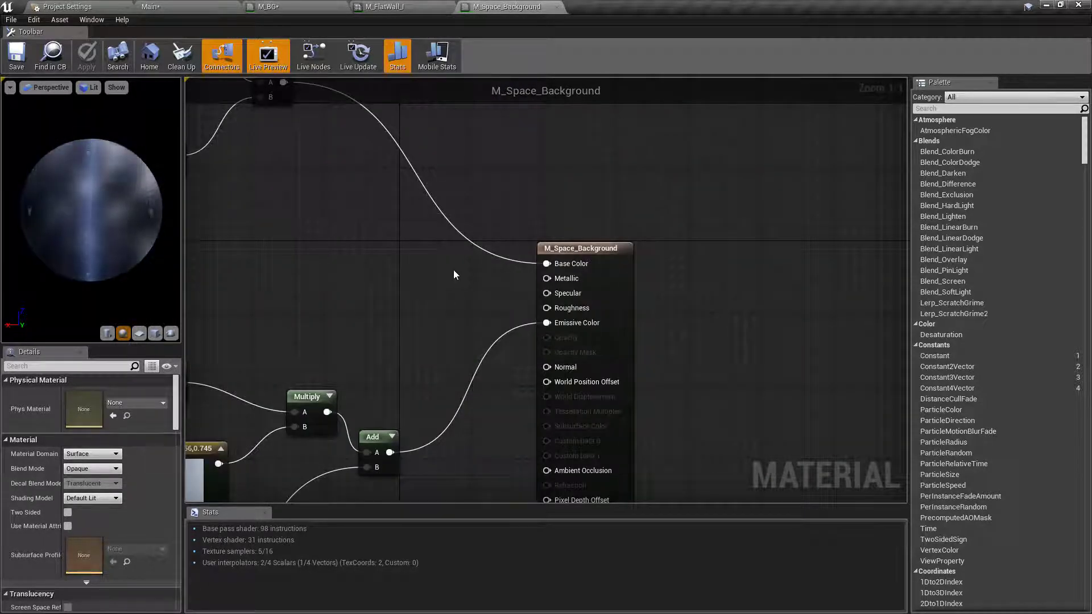
left_click(624, 258)
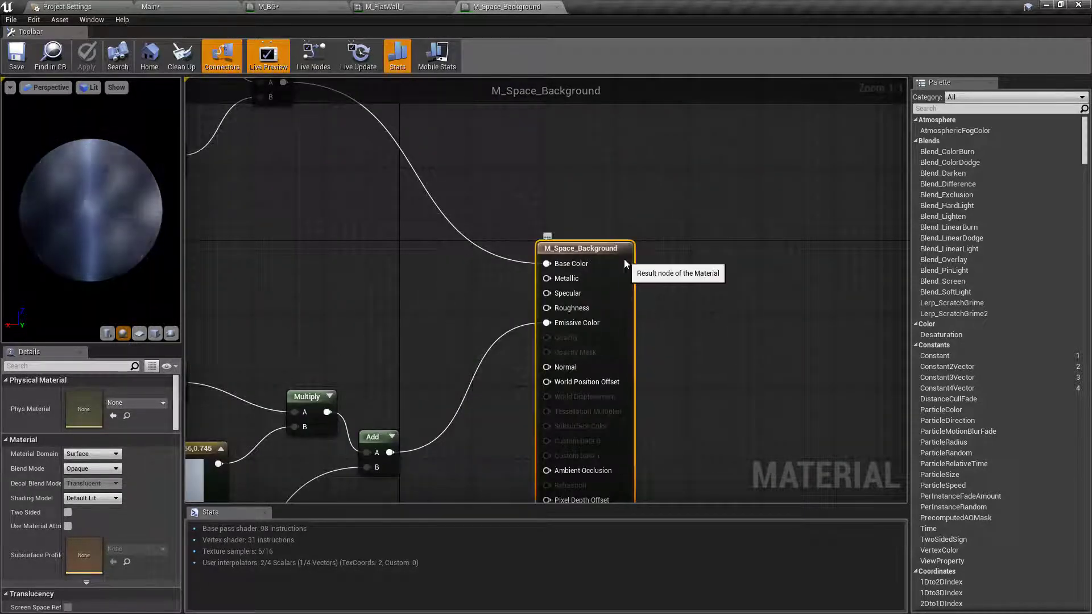
left_click(657, 205)
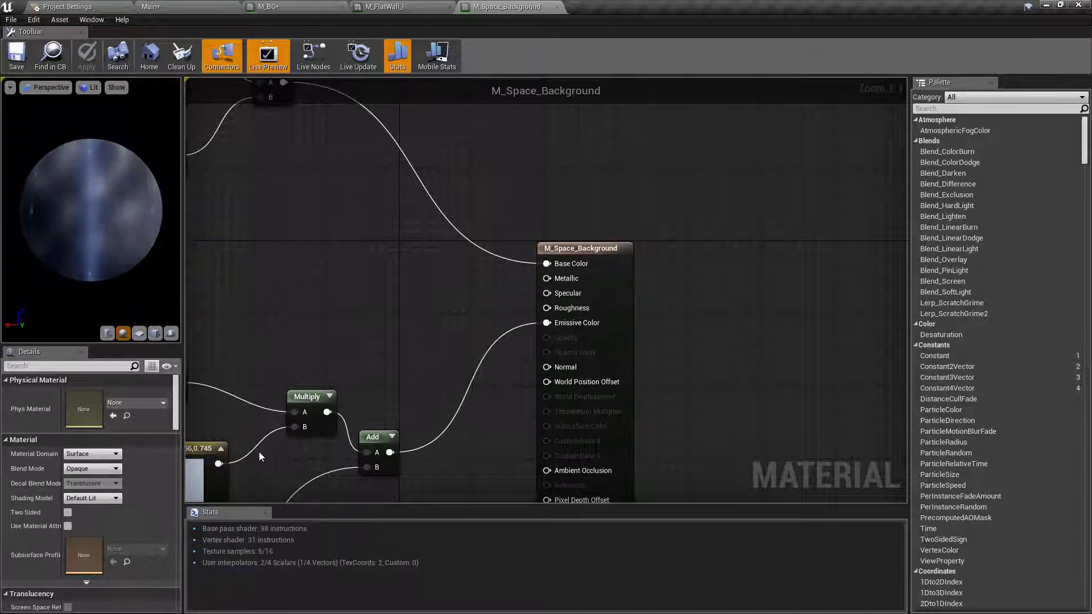
right_click_drag(410, 305, 645, 411)
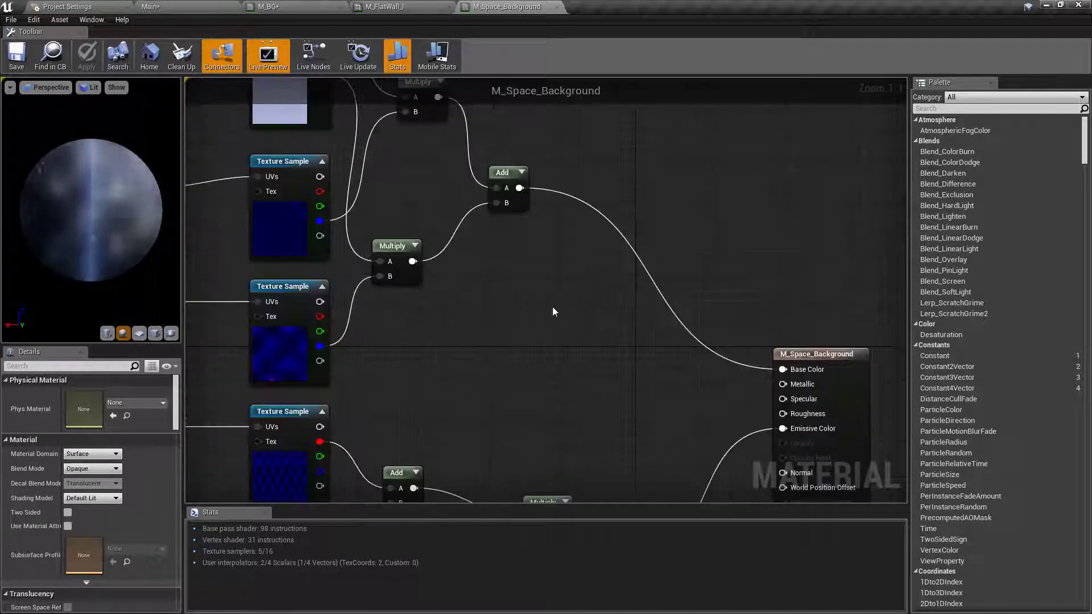
right_click_drag(548, 300, 696, 251)
right_click_drag(556, 274, 542, 319)
scroll(542, 245, "down", 2)
Step: Examine the four T_Space Texture Sample nodes and the Panner nodes driving their UVs, including the uppermost Panner's speed
left_click_drag(407, 180, 458, 490)
right_click_drag(600, 378, 602, 279)
right_click_drag(671, 186, 672, 222)
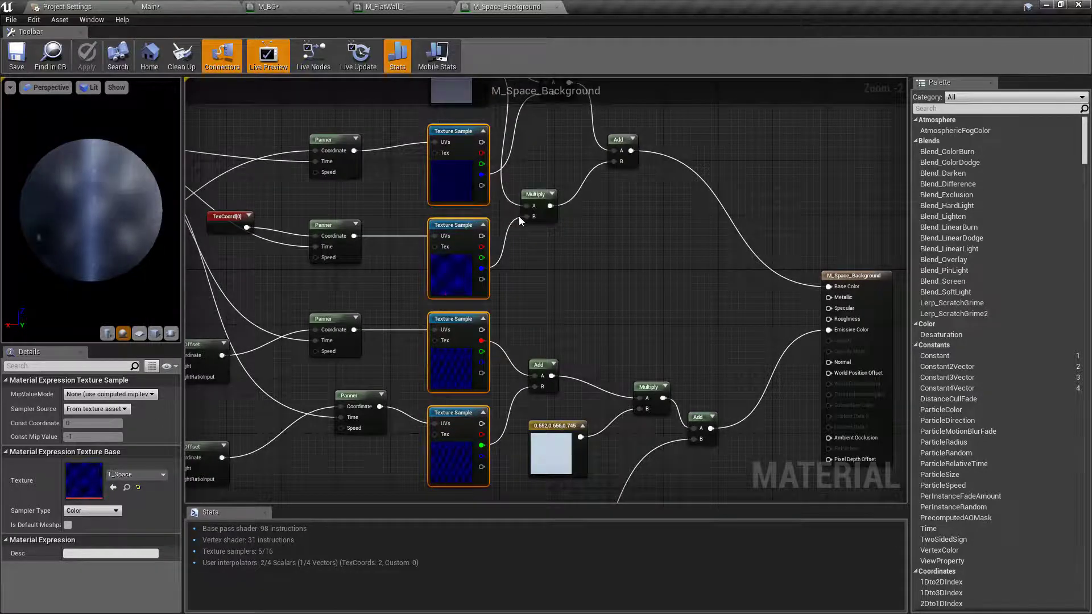
right_click_drag(641, 263, 796, 259)
scroll(740, 244, "up", 1)
left_click_drag(412, 133, 506, 429)
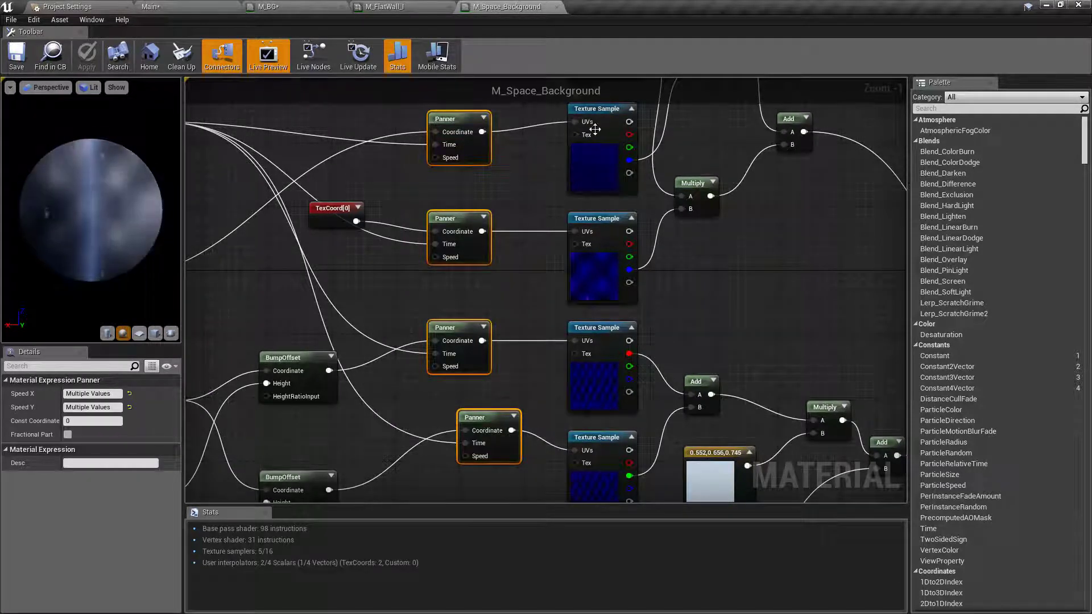
right_click_drag(533, 197, 539, 245)
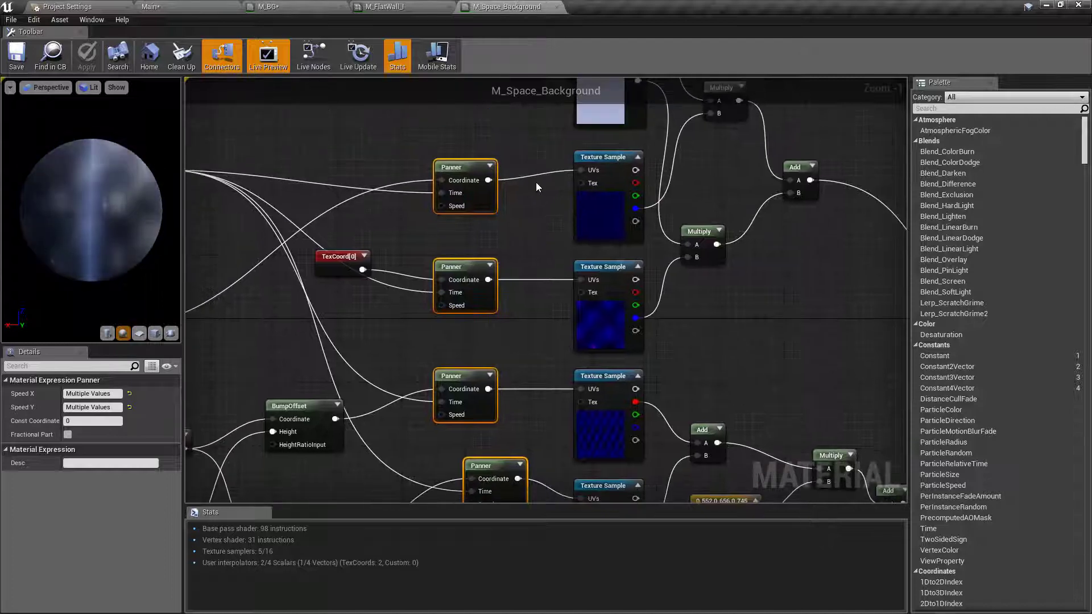
left_click(454, 161)
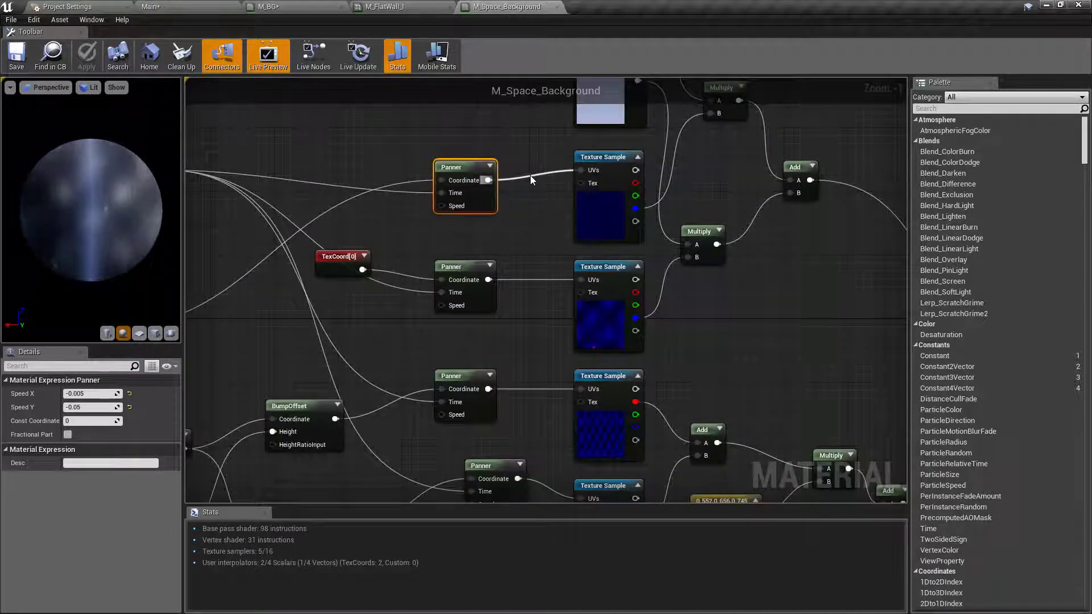
right_click_drag(530, 180, 505, 303)
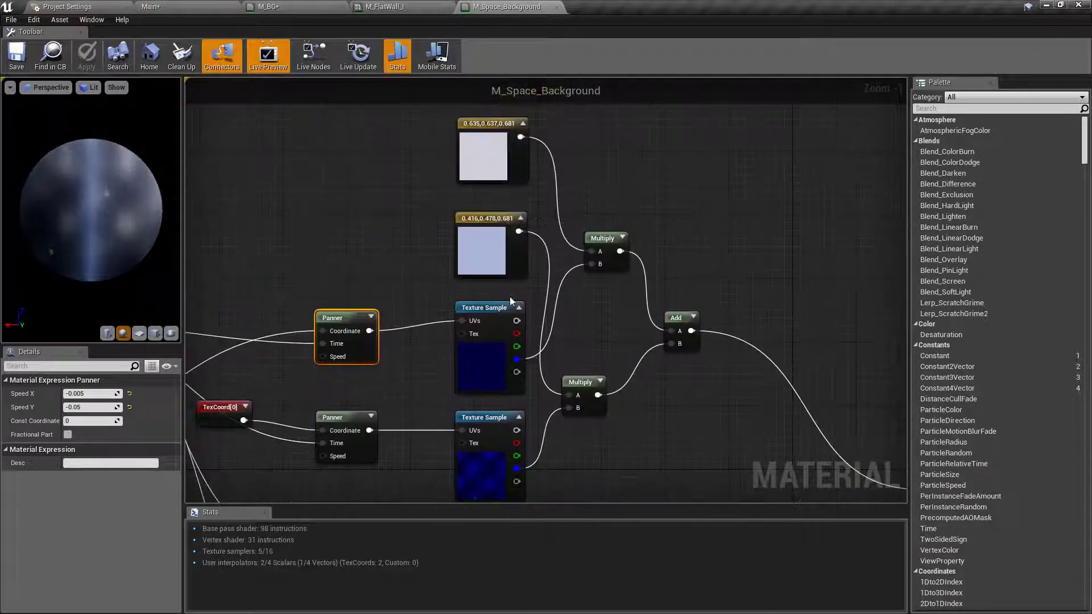
right_click_drag(579, 275, 581, 206)
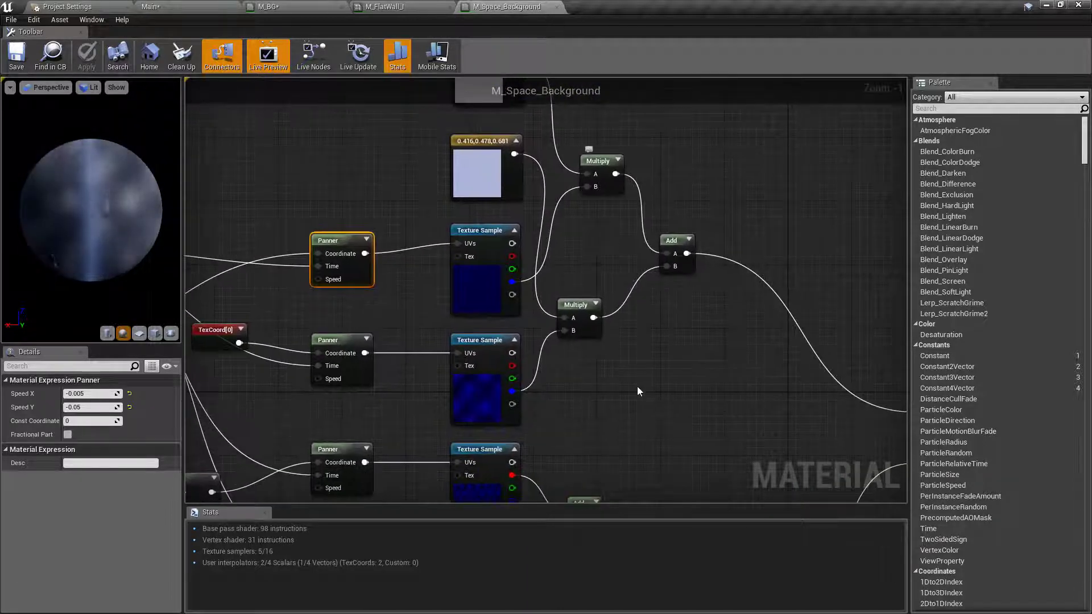
Step: Enclose the base colour constants, texture samples, Multiply and Add nodes in a comment titled "Base Colour" and move the group up
left_click_drag(803, 405, 501, 91)
right_click_drag(603, 235, 509, 227)
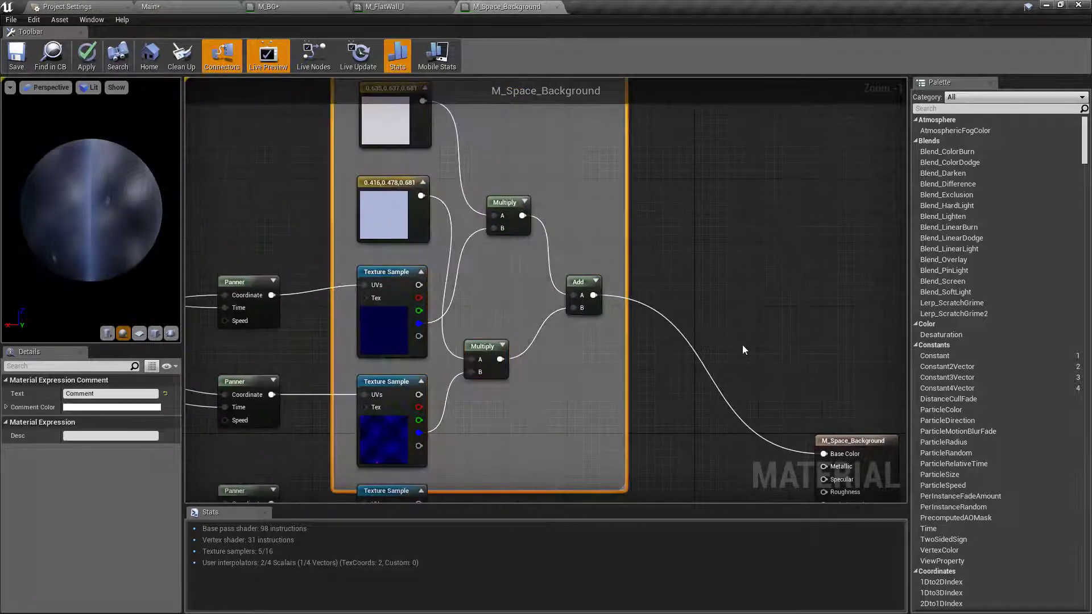
key("c")
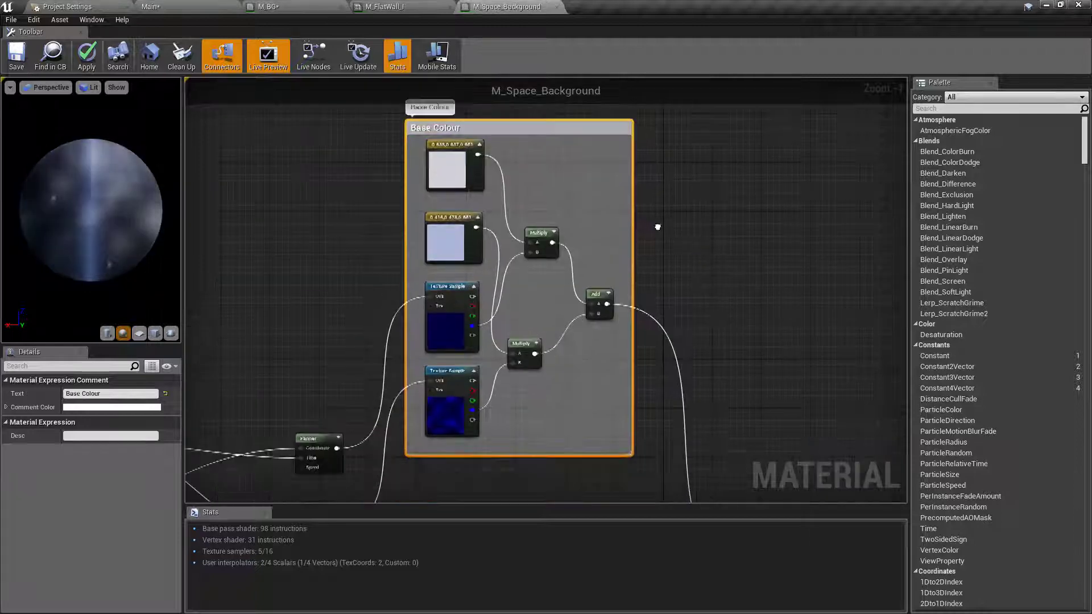
right_click_drag(658, 227, 659, 142)
right_click_drag(680, 367, 731, 391)
scroll(578, 151, "up", 3)
Step: Examine the RGB values of the two colour constants in the Base Colour group
right_click_drag(399, 97, 473, 186)
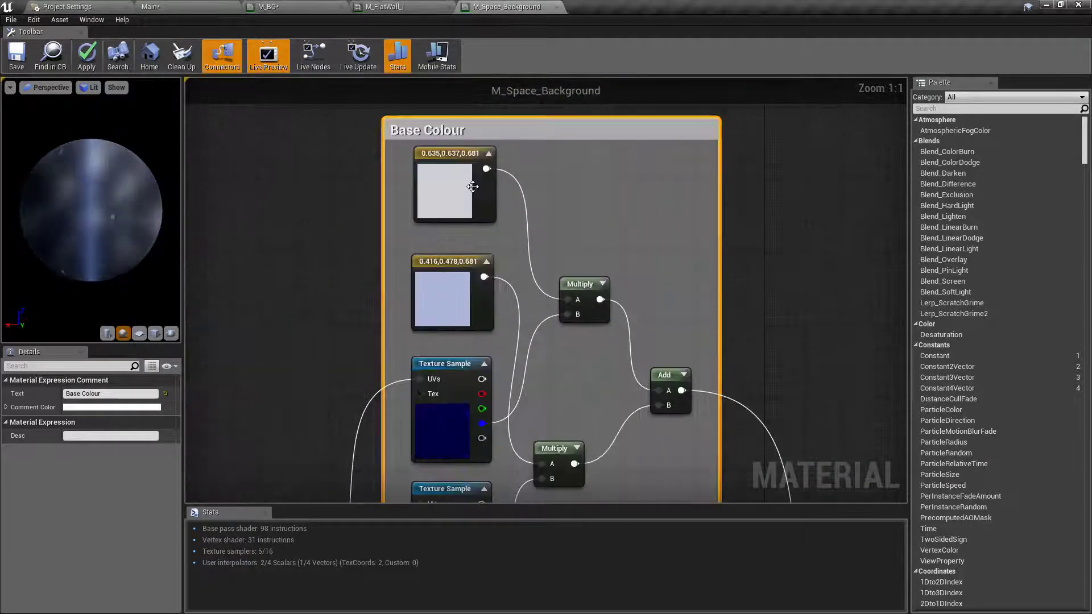
left_click(473, 185)
right_click_drag(569, 210, 636, 186)
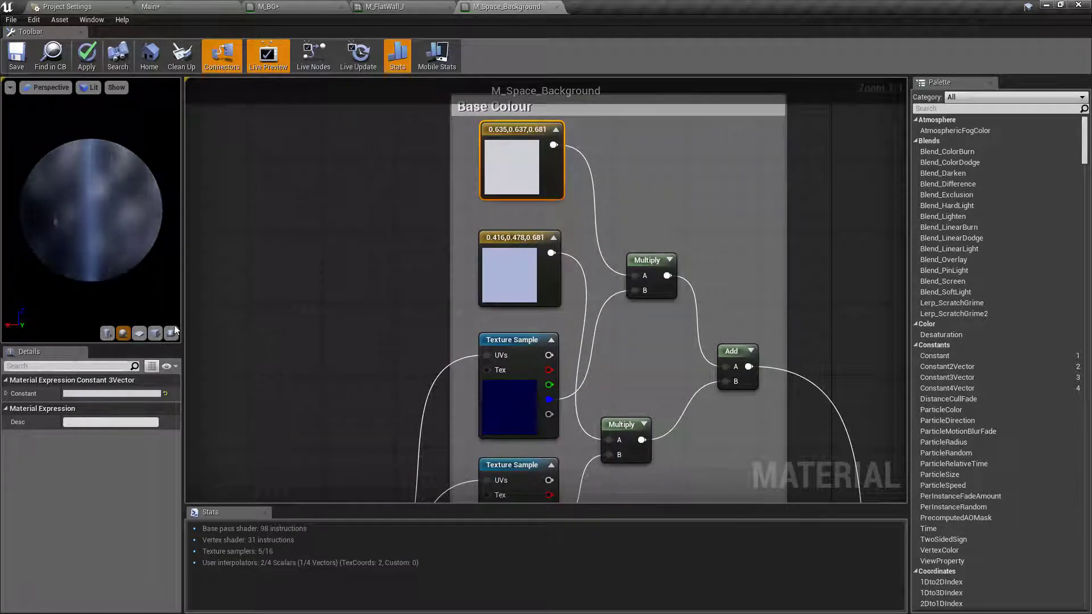
left_click(6, 394)
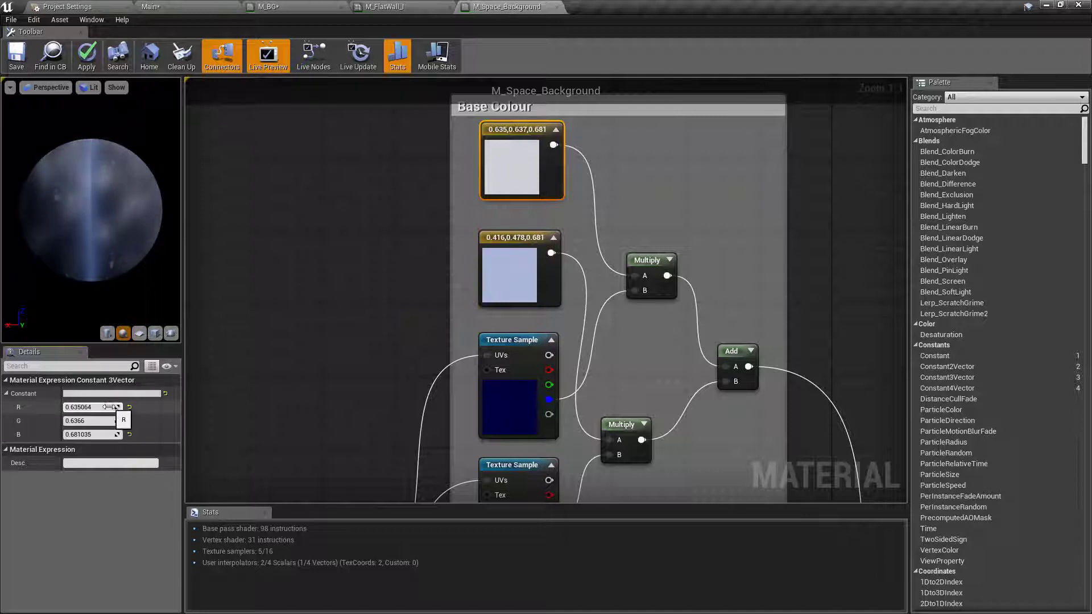
right_click_drag(593, 155, 552, 146)
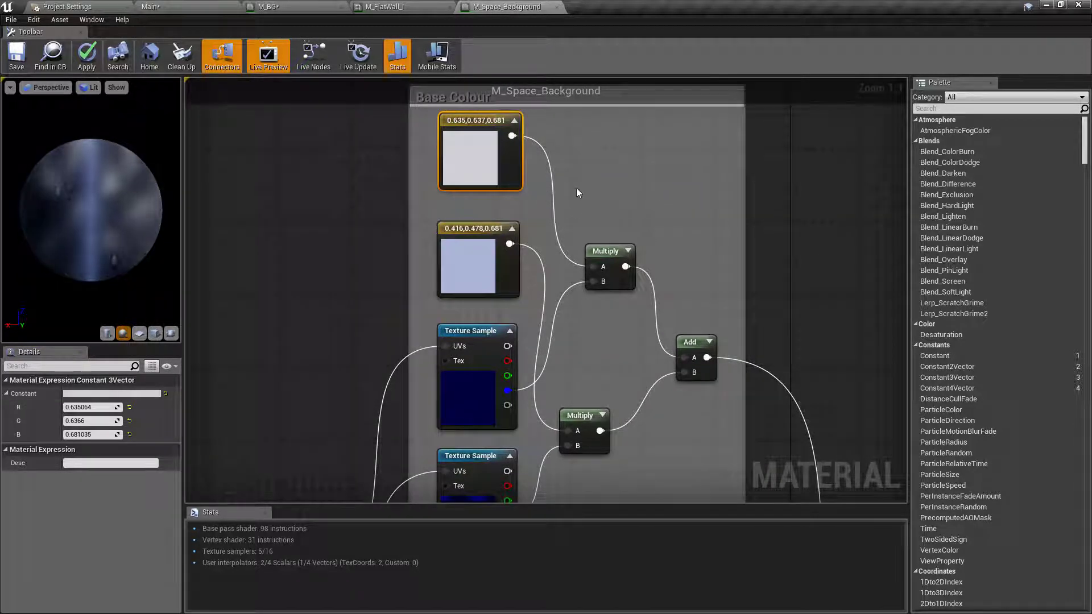
right_click_drag(380, 347, 370, 279)
left_click(453, 182)
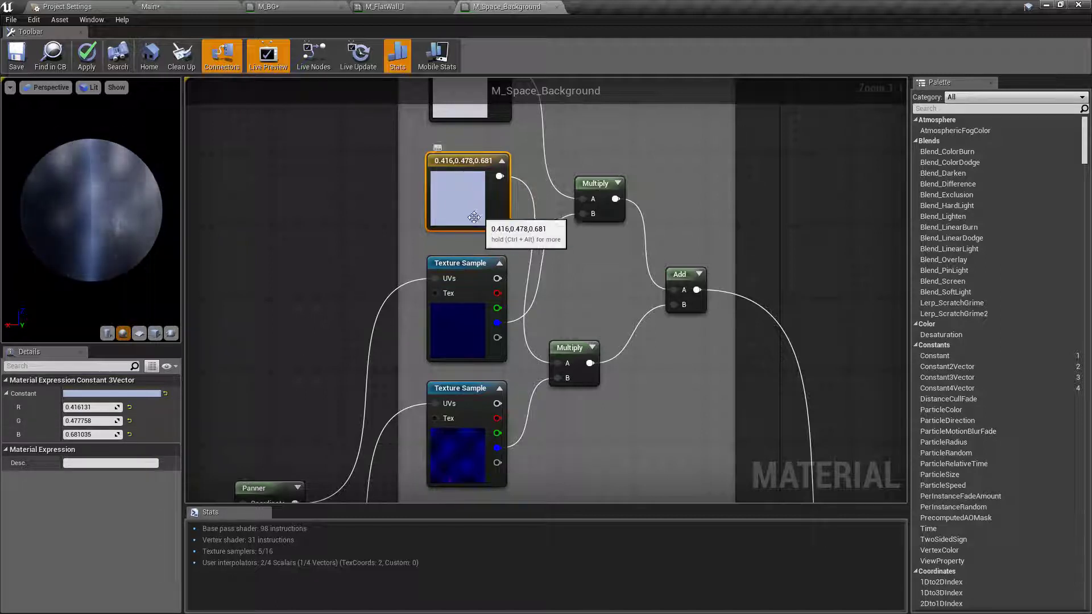
right_click_drag(579, 224, 563, 134)
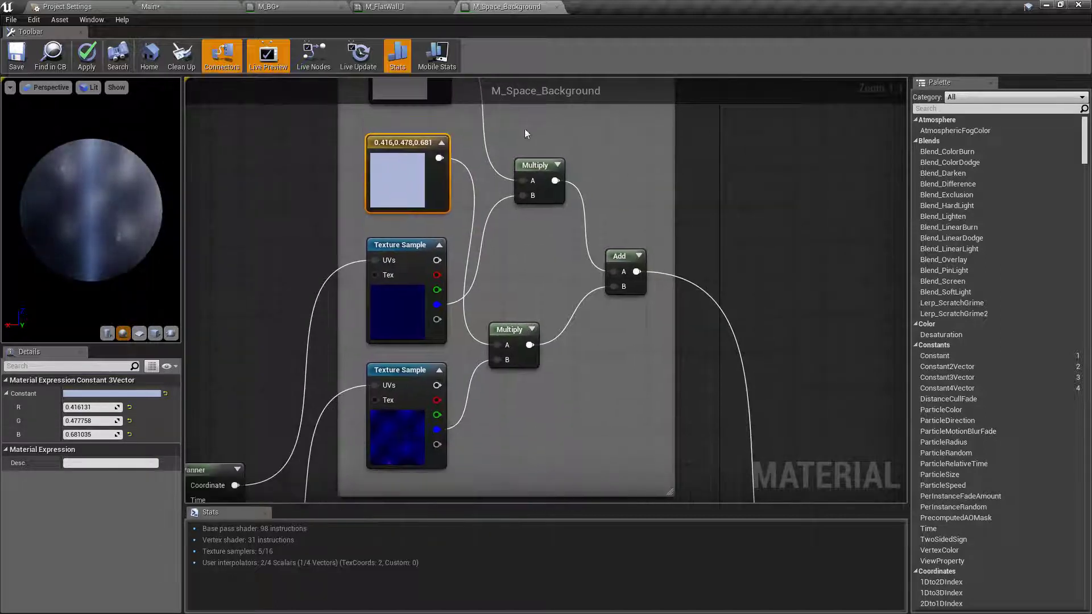
Step: Follow how the Multiply and Add nodes combine the constants and texture samples into the material's Base Color
right_click_drag(477, 91, 422, 144)
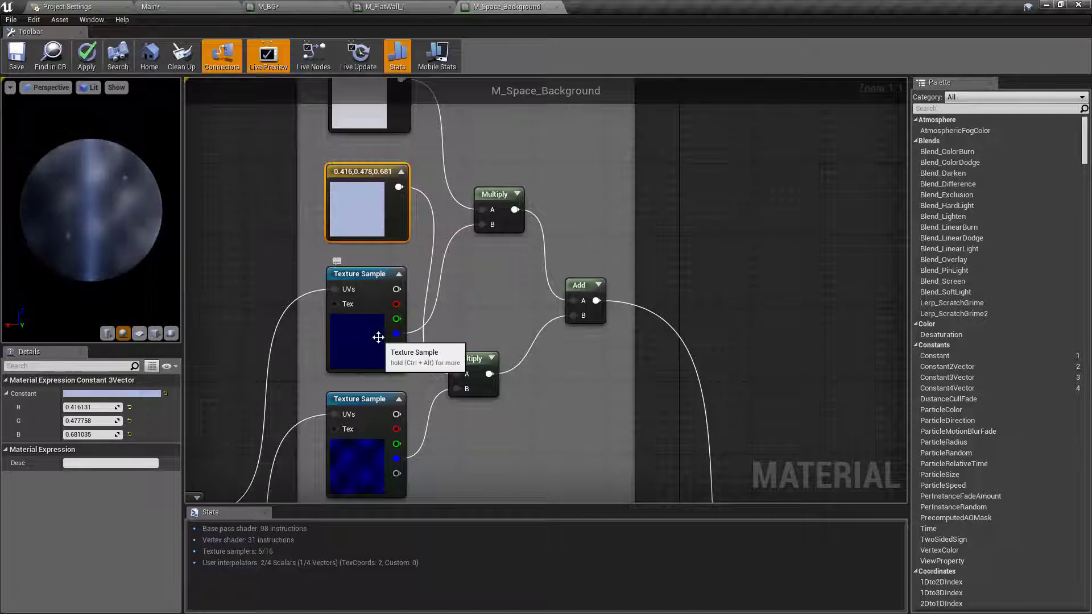
right_click_drag(477, 268, 468, 290)
right_click_drag(427, 154, 426, 166)
right_click_drag(494, 216, 394, 140)
right_click_drag(464, 153, 499, 167)
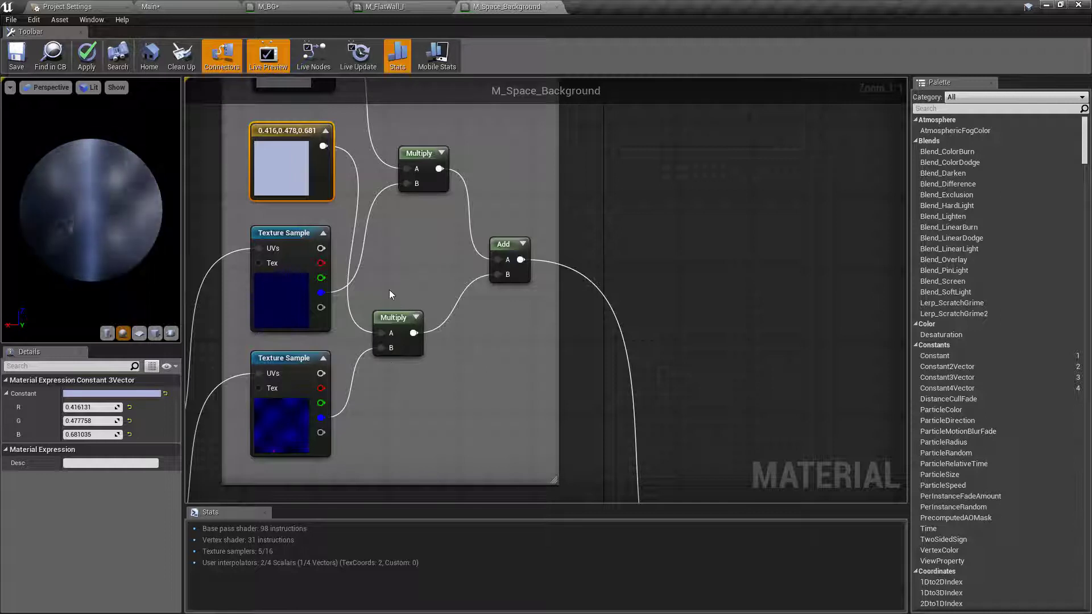
right_click_drag(468, 208, 409, 221)
right_click_drag(478, 329, 416, 216)
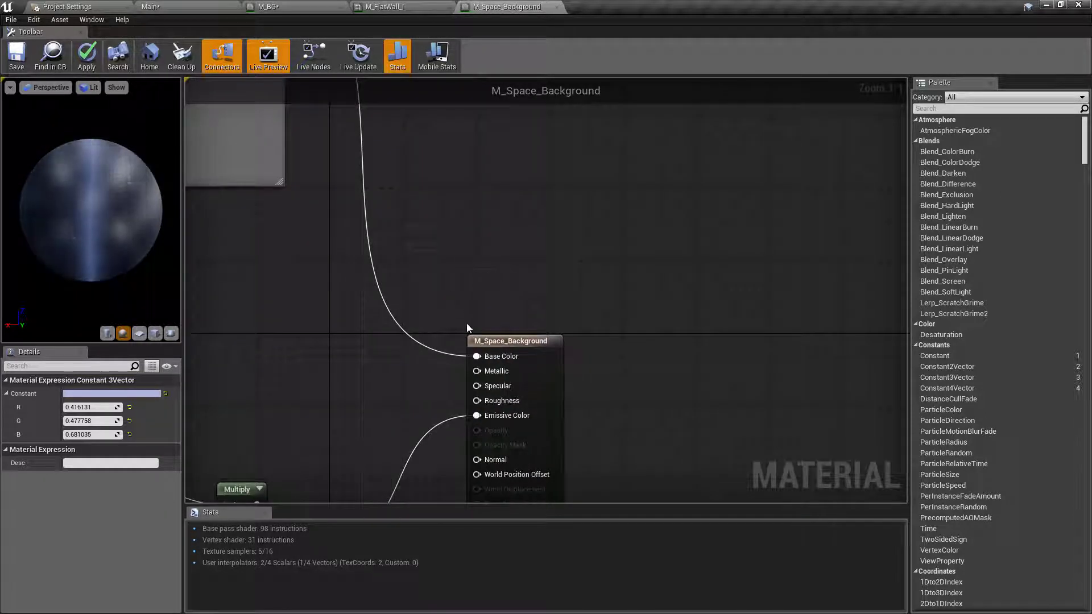
Step: Move the two Base Colour Panner nodes and their TexCoord node up beside the Base Colour comment
right_click_drag(446, 287, 806, 403)
left_click_drag(421, 357, 400, 136)
left_click_drag(411, 472, 392, 258)
right_click_drag(469, 309, 595, 344)
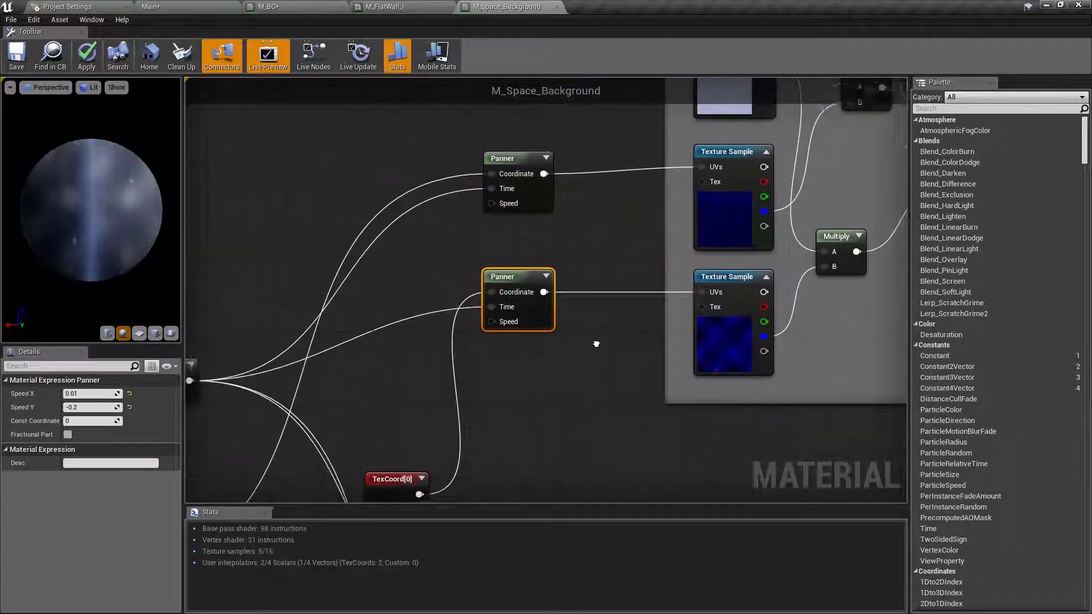
left_click_drag(663, 205, 753, 273)
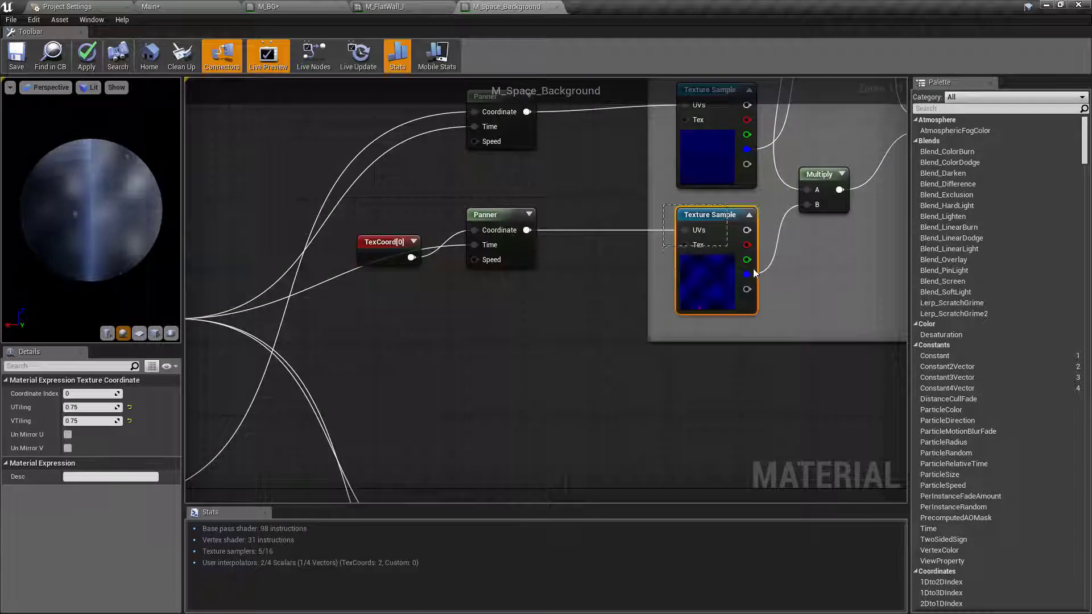
left_click_drag(398, 253, 408, 235)
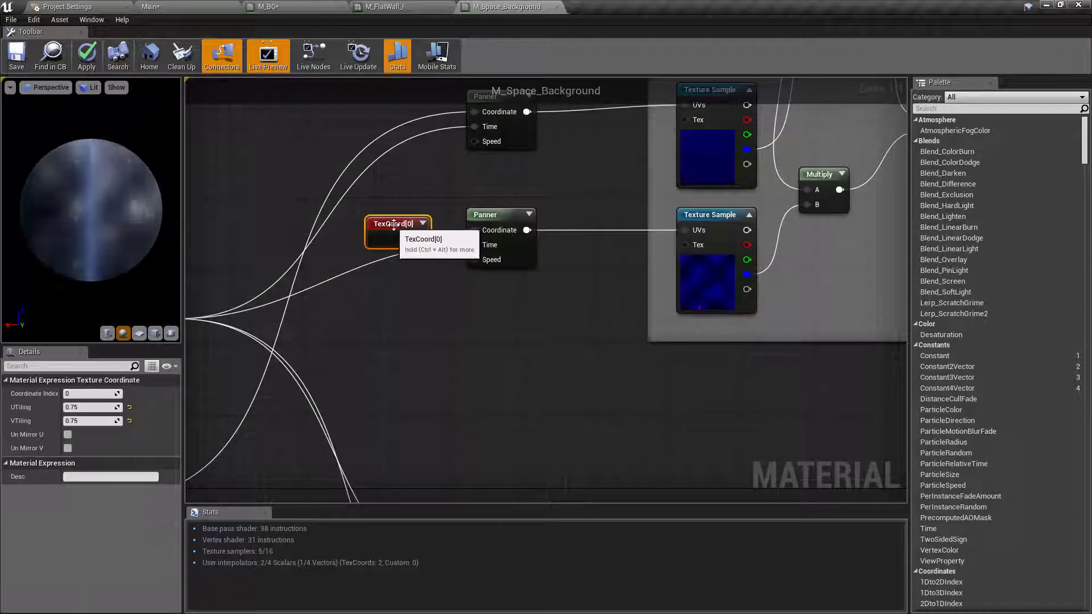
Step: Try adding a TextureCoordinate node below the lower Base Colour Panner, and undo the addition
right_click_drag(446, 305, 446, 300)
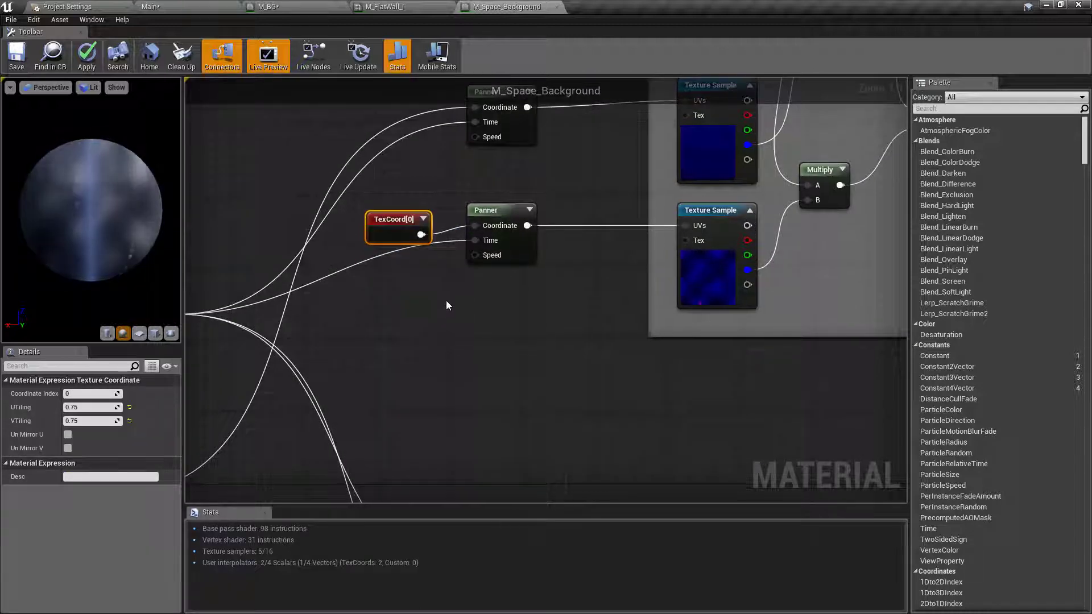
right_click(447, 301)
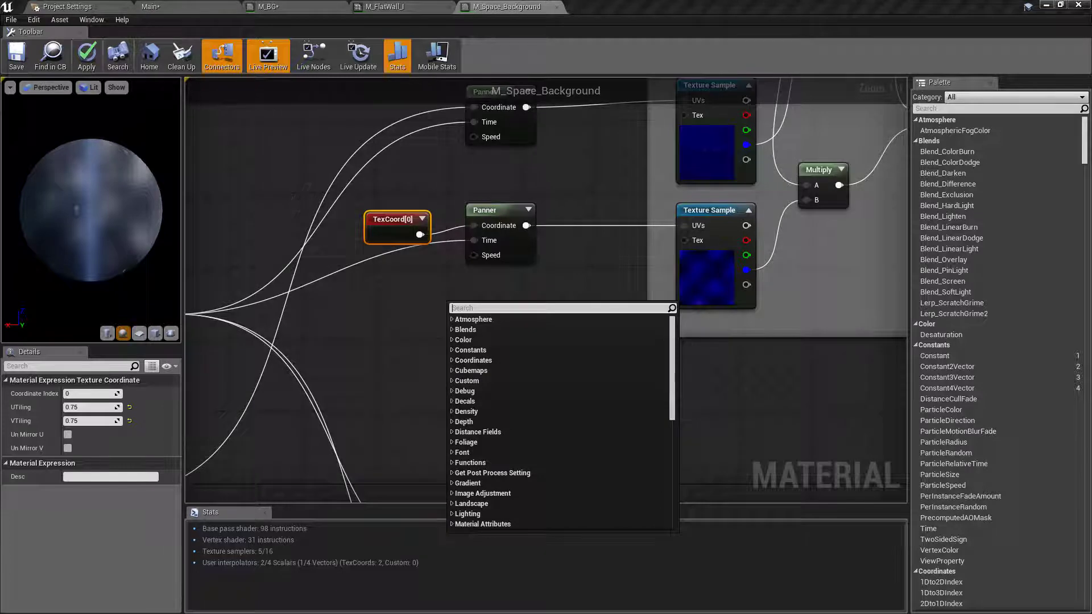
type("texturecoo")
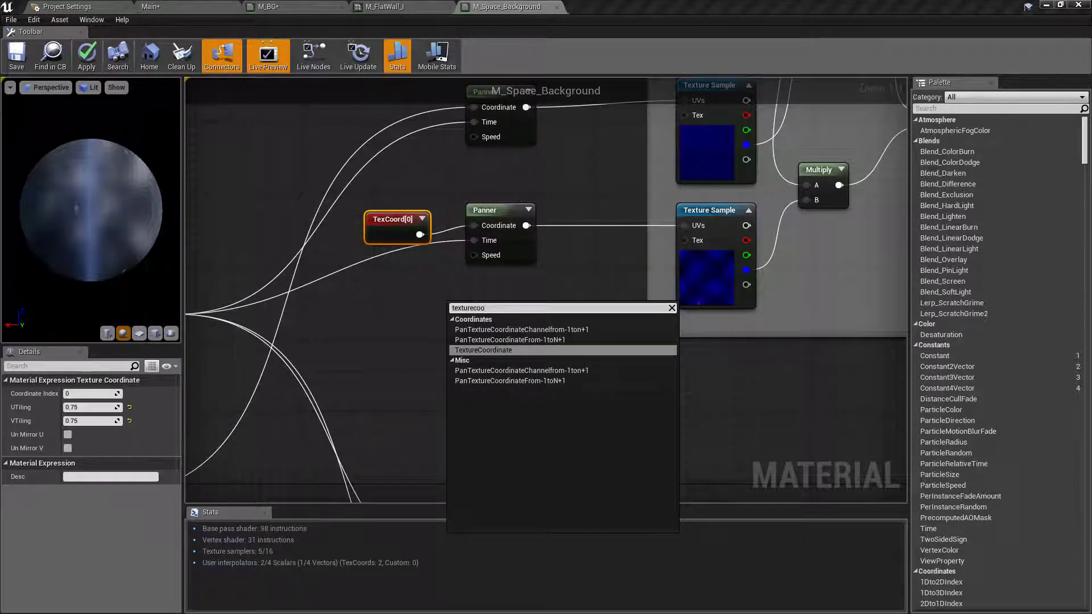
left_click(476, 352)
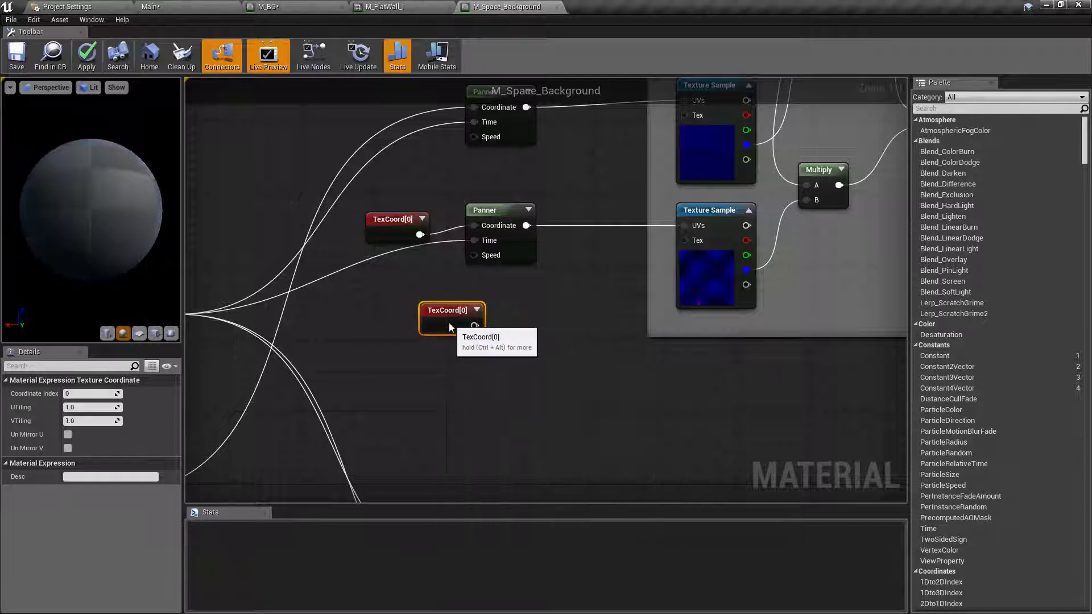
key("ctrl+z")
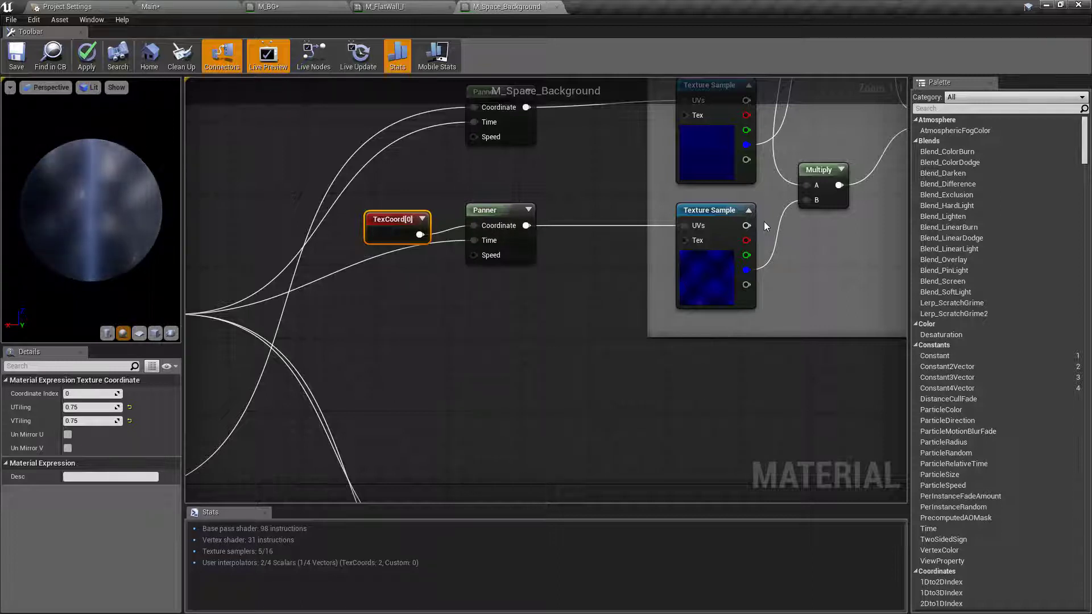
Step: Inspect the Time node that drives the material's Panner nodes
right_click_drag(450, 328, 631, 316)
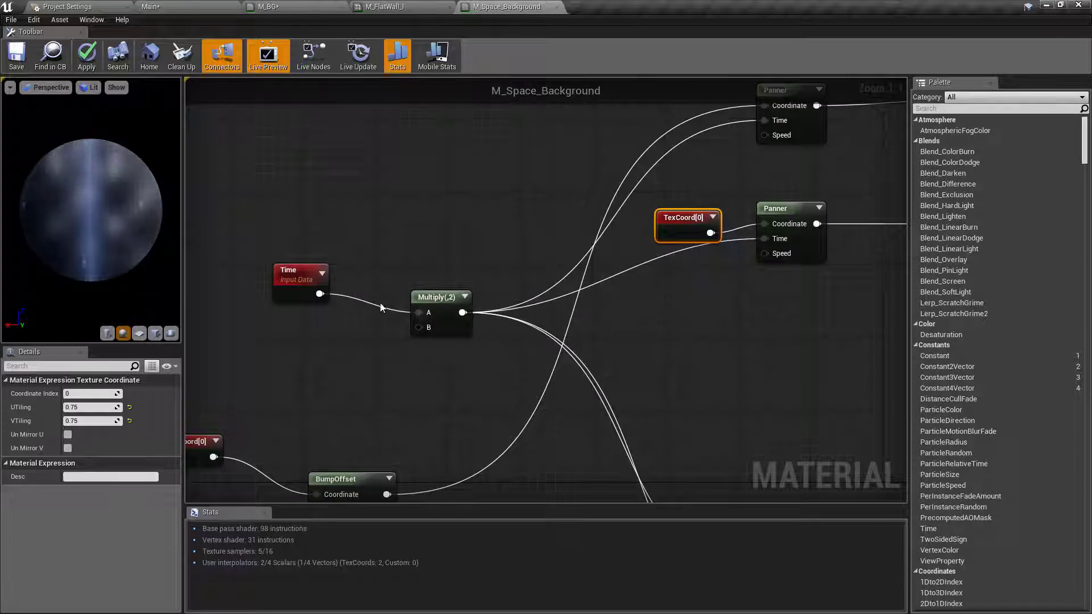
left_click_drag(255, 235, 336, 283)
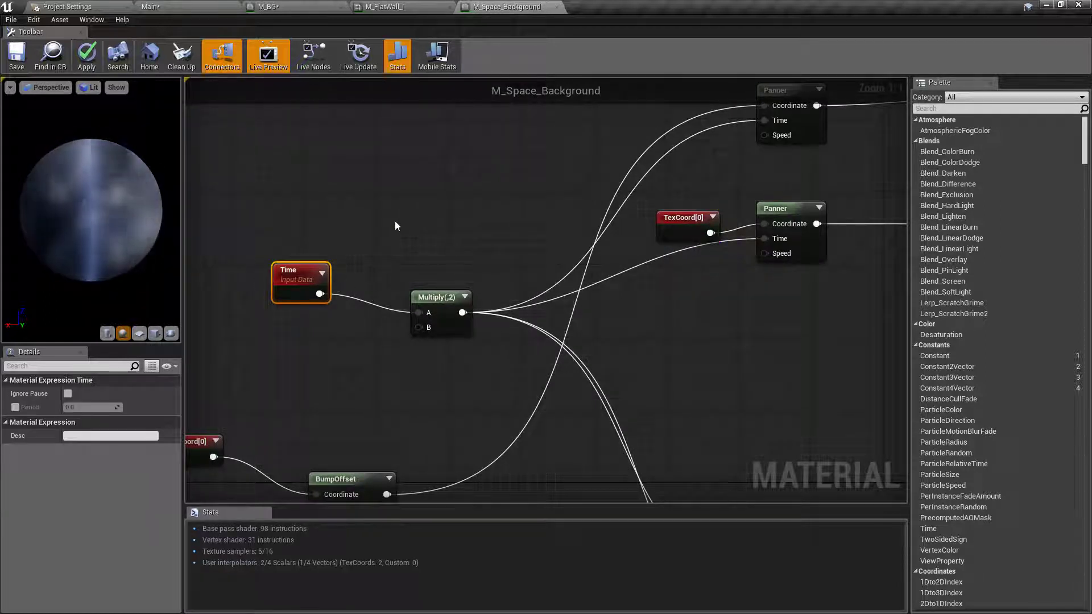
right_click_drag(398, 224, 398, 228)
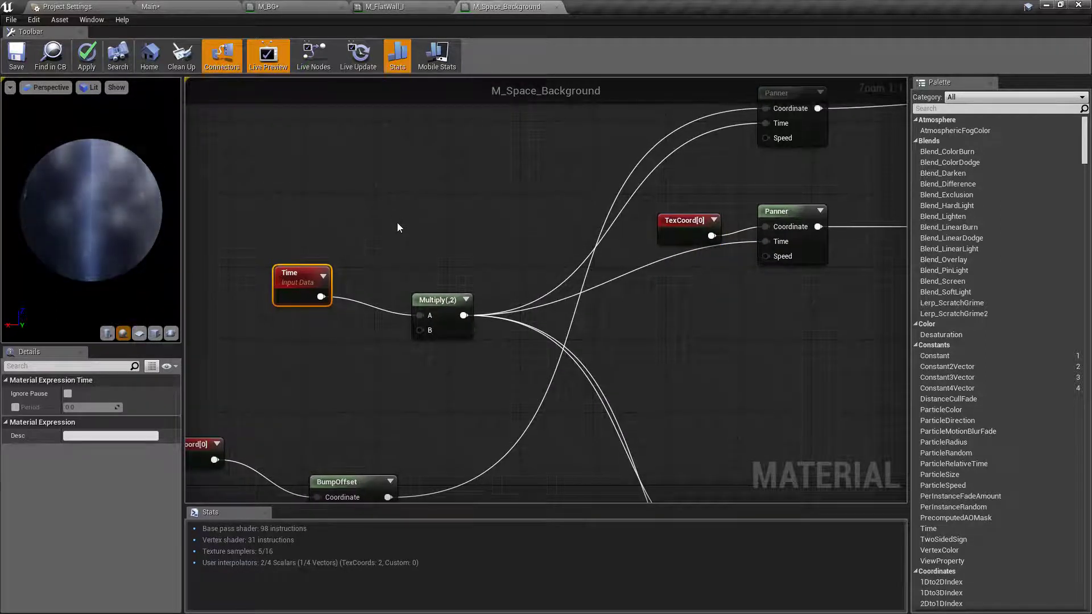
Step: Try adding a second Time node above the Multiply node, and delete it
right_click(398, 228)
type("time")
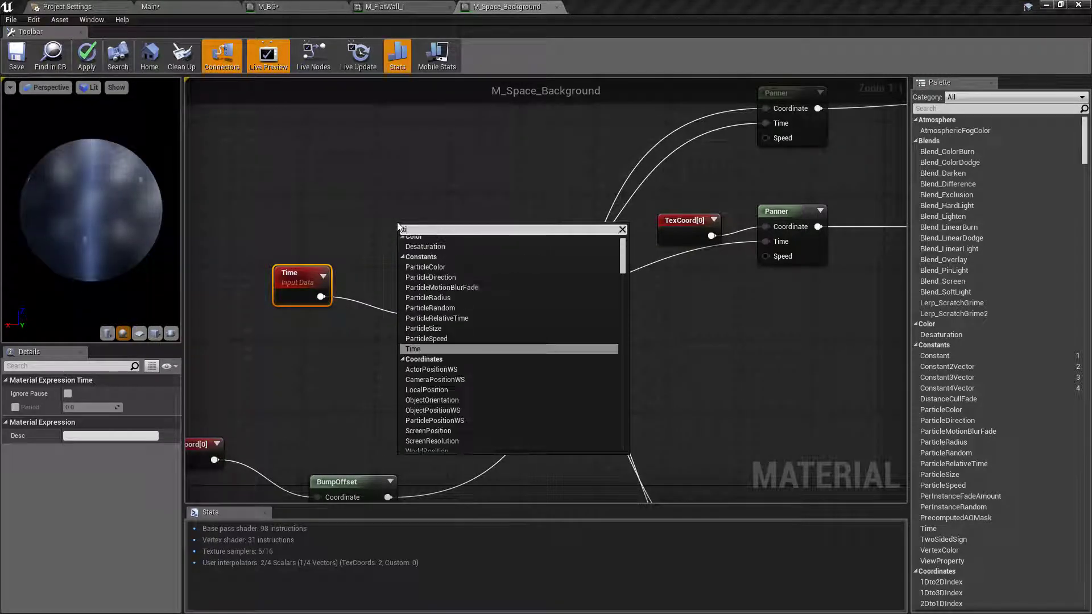
left_click(418, 259)
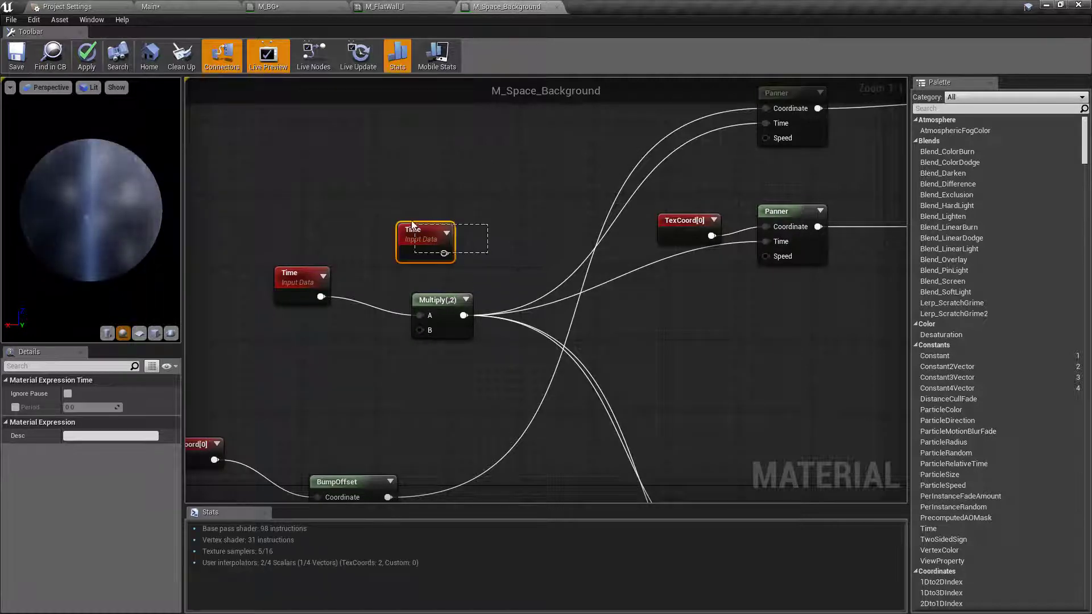
left_click_drag(414, 225, 413, 224)
key("Delete")
Step: Check the constants of the Multiply node after Time and follow its output to the Base Colour Panners
left_click(433, 304)
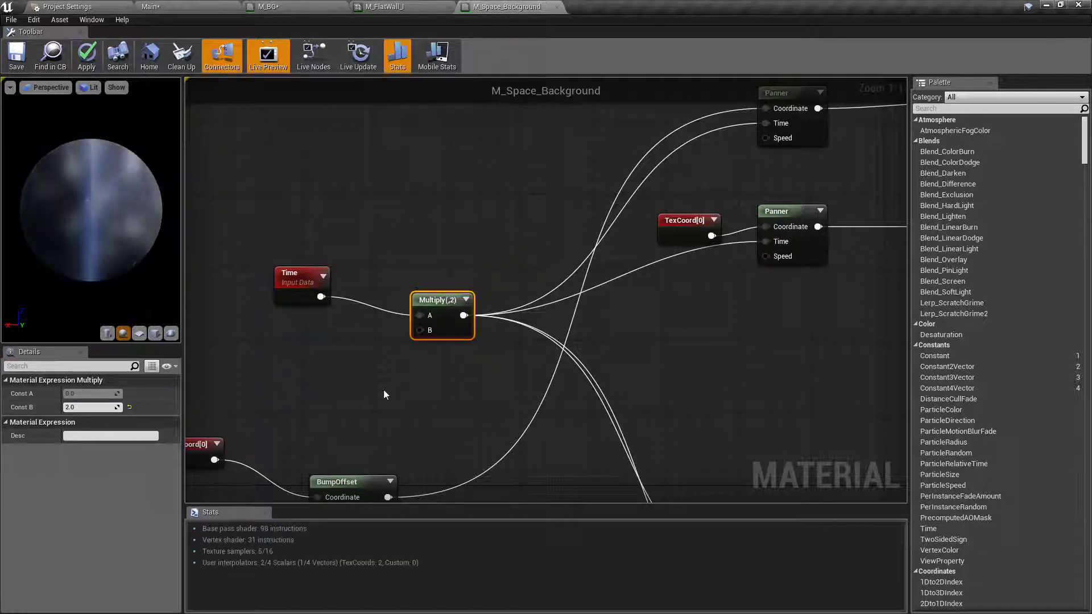
right_click_drag(538, 319, 405, 316)
right_click_drag(517, 250, 484, 306)
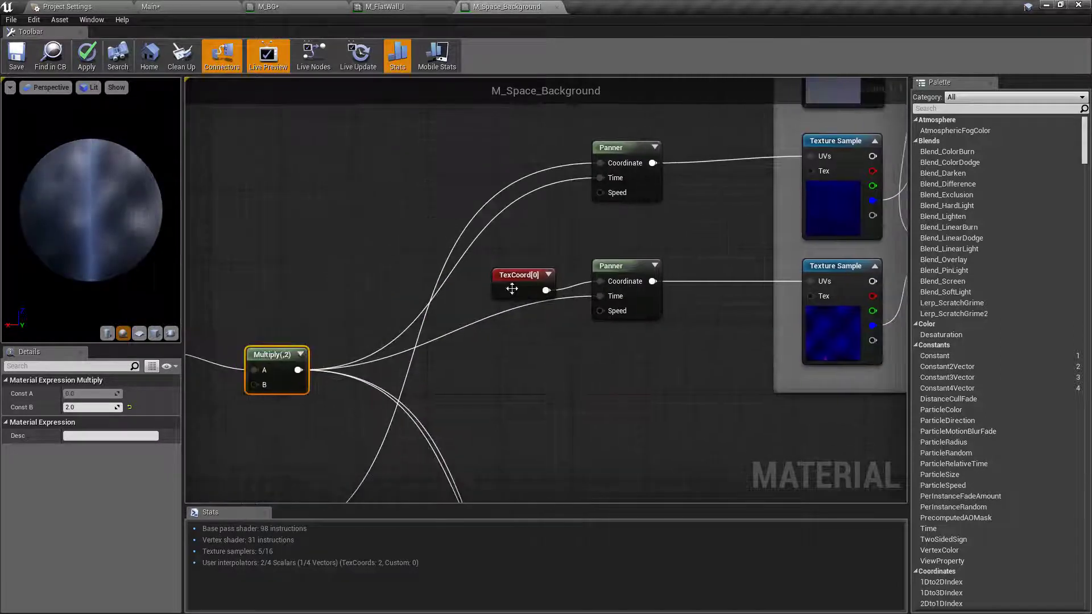
right_click_drag(712, 214, 561, 244)
right_click_drag(424, 393, 834, 212)
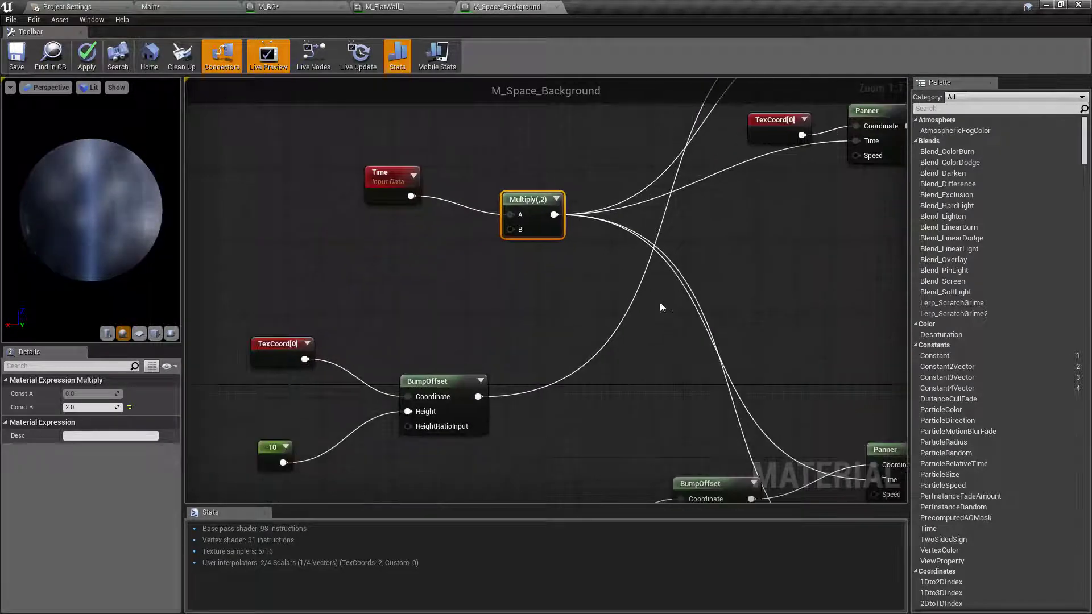
Step: Examine the BumpOffset node with its TexCoord and constant inputs, and follow its output through the upper Panner to the texture sample
left_click(449, 398)
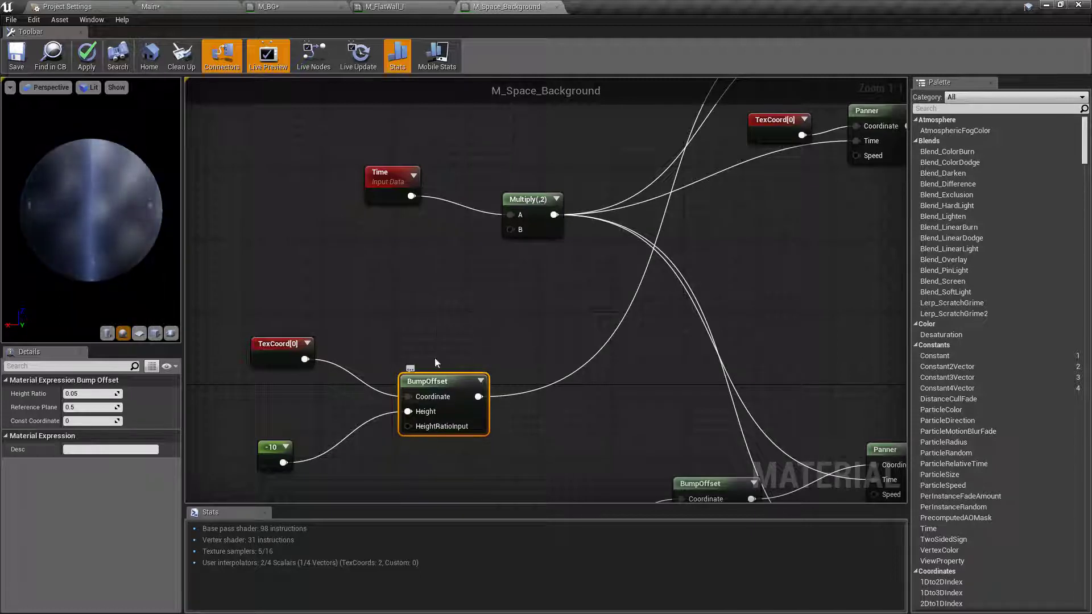
left_click(282, 354)
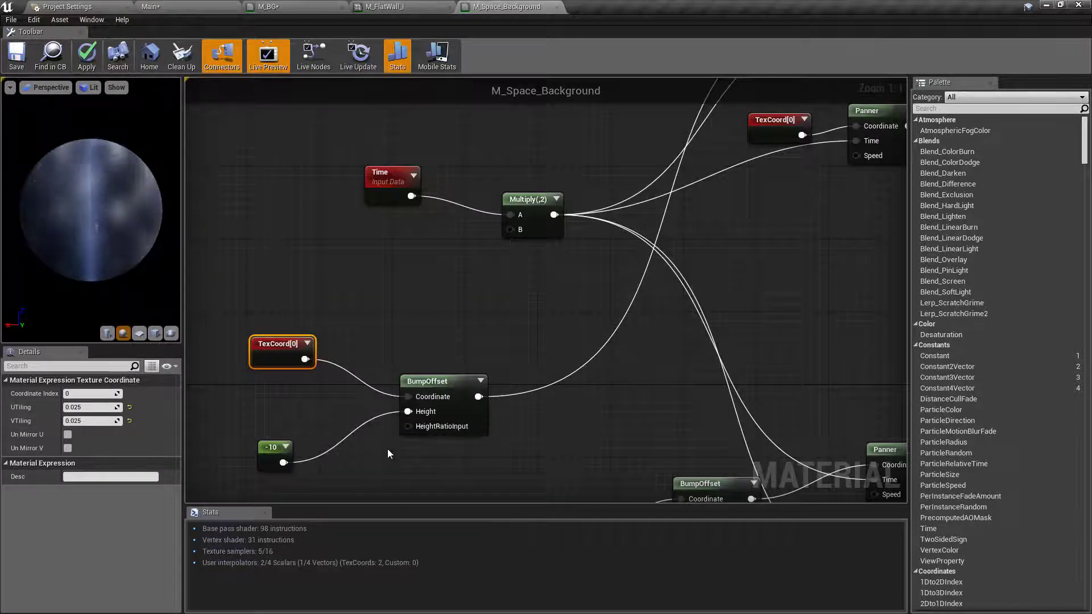
left_click_drag(238, 459, 238, 459)
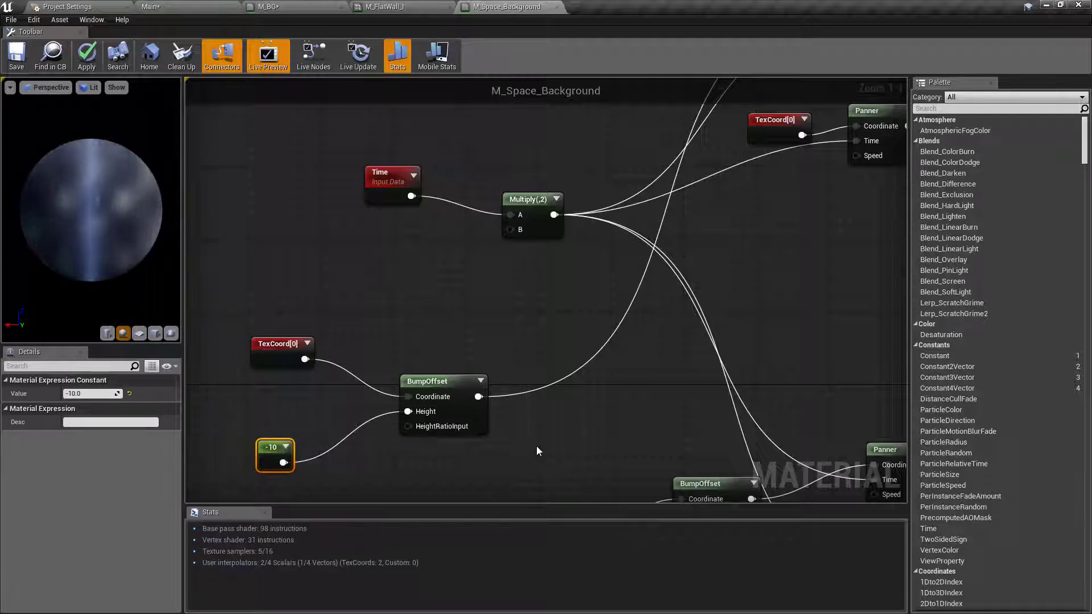
left_click(477, 431)
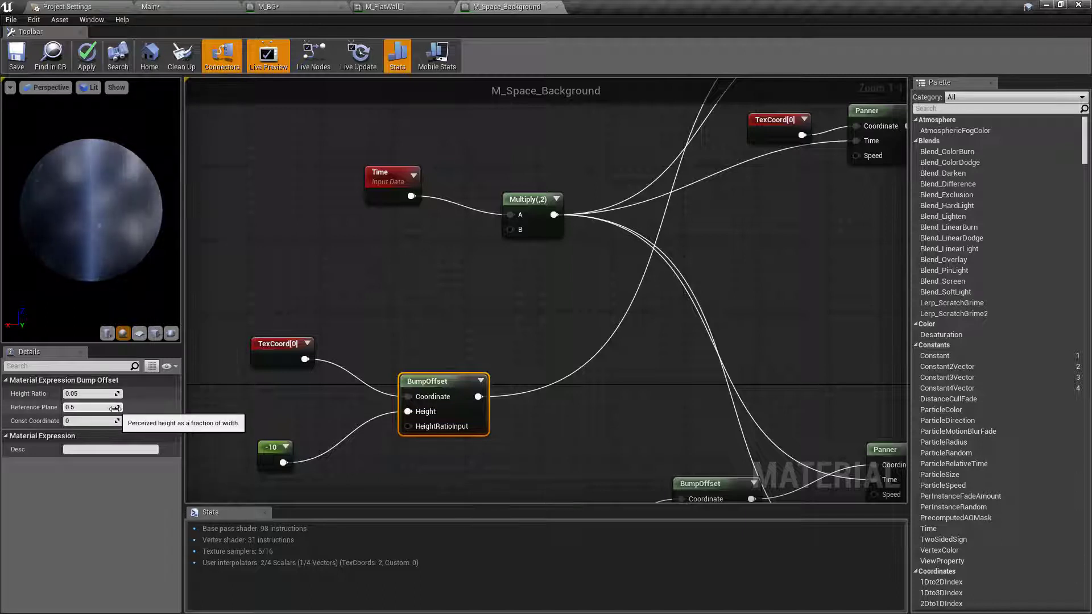
right_click_drag(402, 391, 292, 426)
right_click_drag(548, 252, 452, 349)
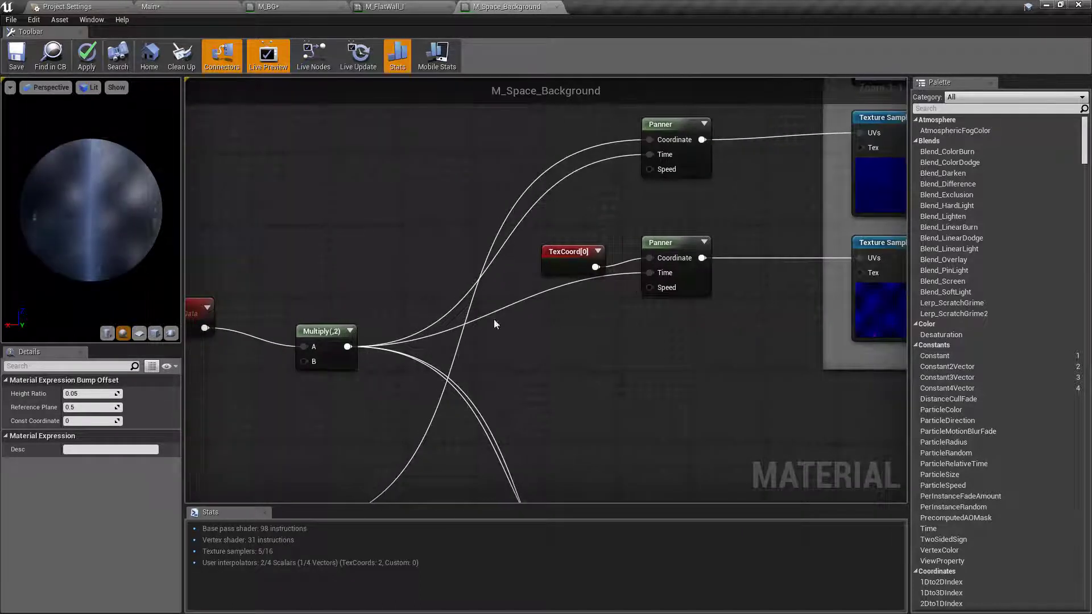
right_click_drag(788, 136, 710, 199)
right_click_drag(826, 201, 592, 244)
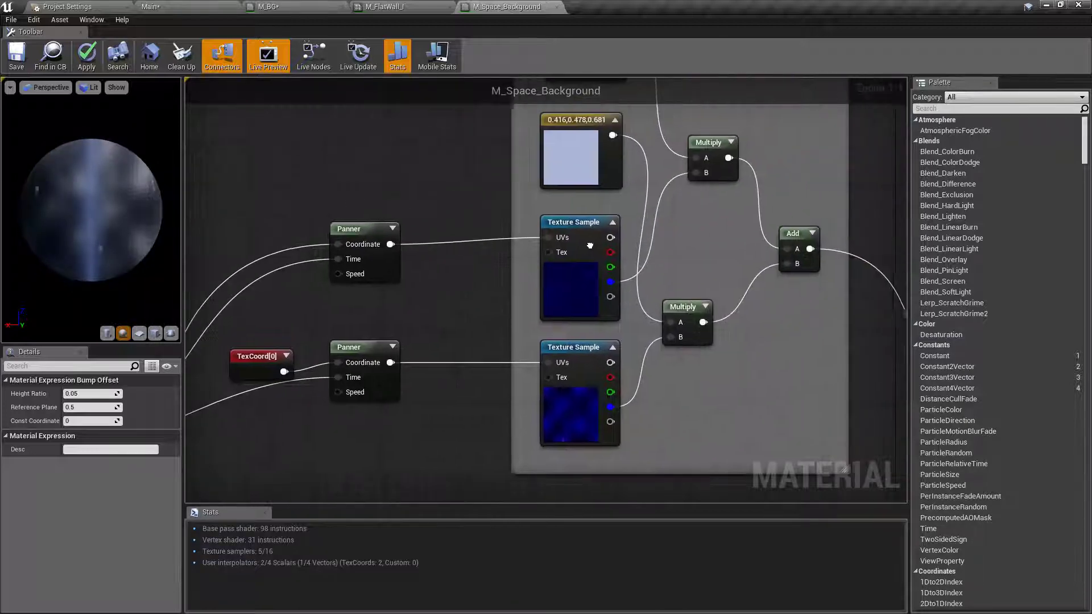
right_click_drag(569, 292, 492, 302)
Step: Move the upper Panner's BumpOffset node, with its TexCoord and -10 constant, above the Time node
right_click_drag(280, 406, 717, 107)
scroll(716, 108, "down", 1)
scroll(717, 108, "down", 1)
right_click_drag(578, 220, 550, 246)
left_click_drag(454, 356, 239, 275)
left_click_drag(357, 298, 400, 84)
right_click_drag(450, 175, 380, 322)
left_click_drag(349, 232, 365, 185)
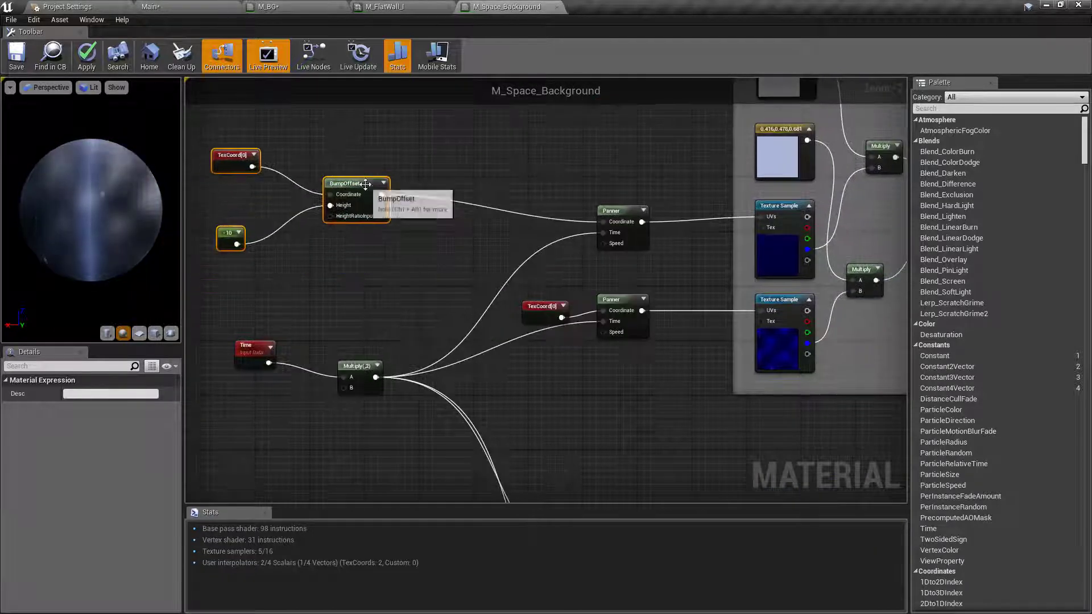
Step: Move the last Add node before Emissive Color and the lower Multiply feeding it closer to the material output
right_click_drag(511, 312, 518, 226)
left_click_drag(476, 336, 298, 231)
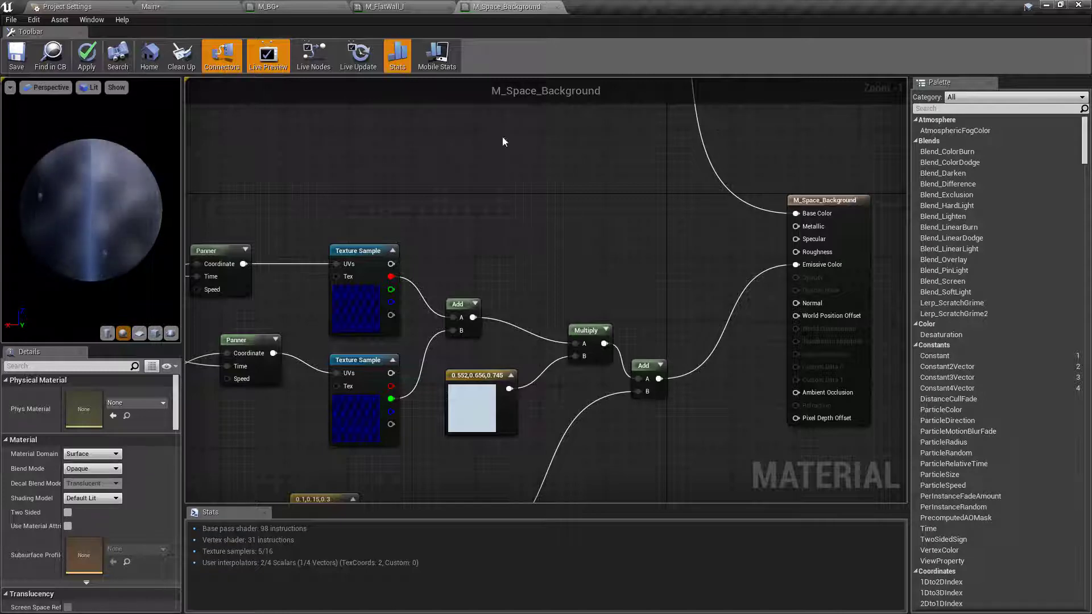
right_click_drag(441, 113, 714, 142)
scroll(468, 360, "down", 3)
scroll(447, 279, "up", 1)
right_click_drag(447, 278, 495, 213)
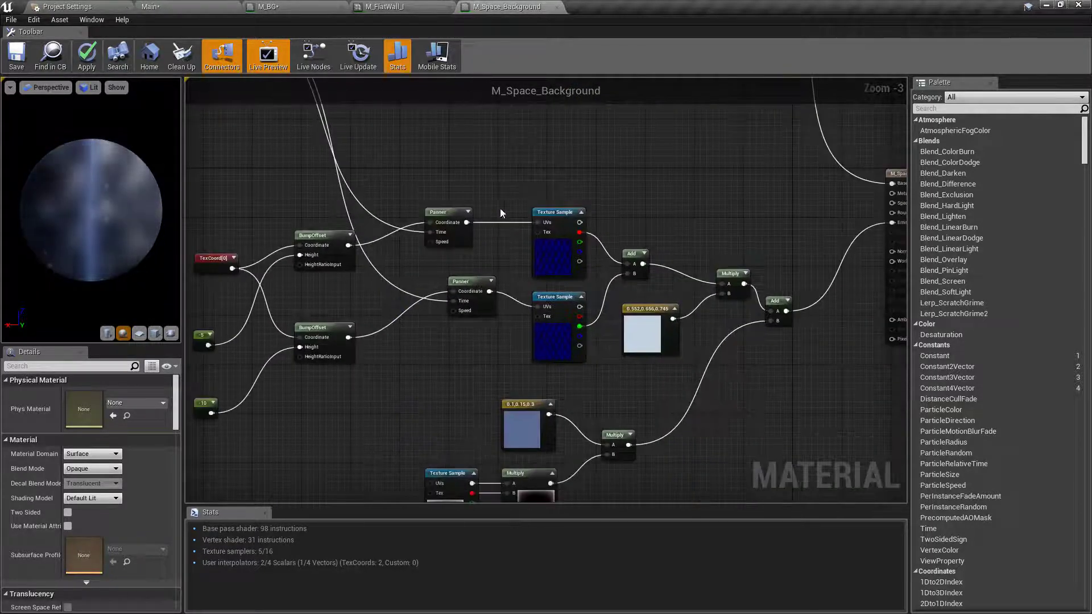
scroll(653, 225, "up", 3)
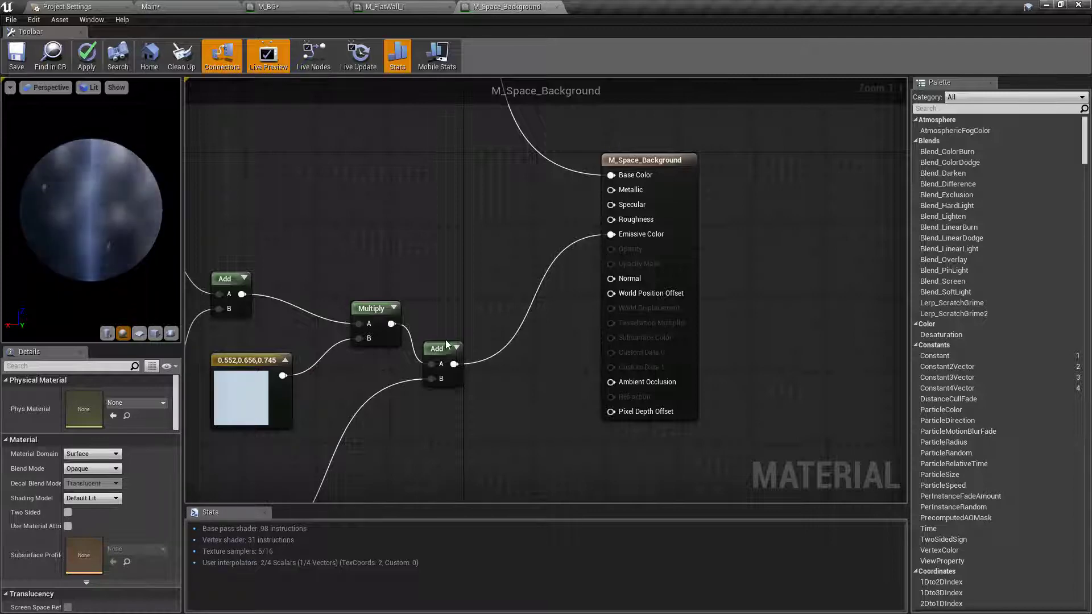
right_click_drag(471, 265, 466, 79)
left_click_drag(435, 306, 462, 290)
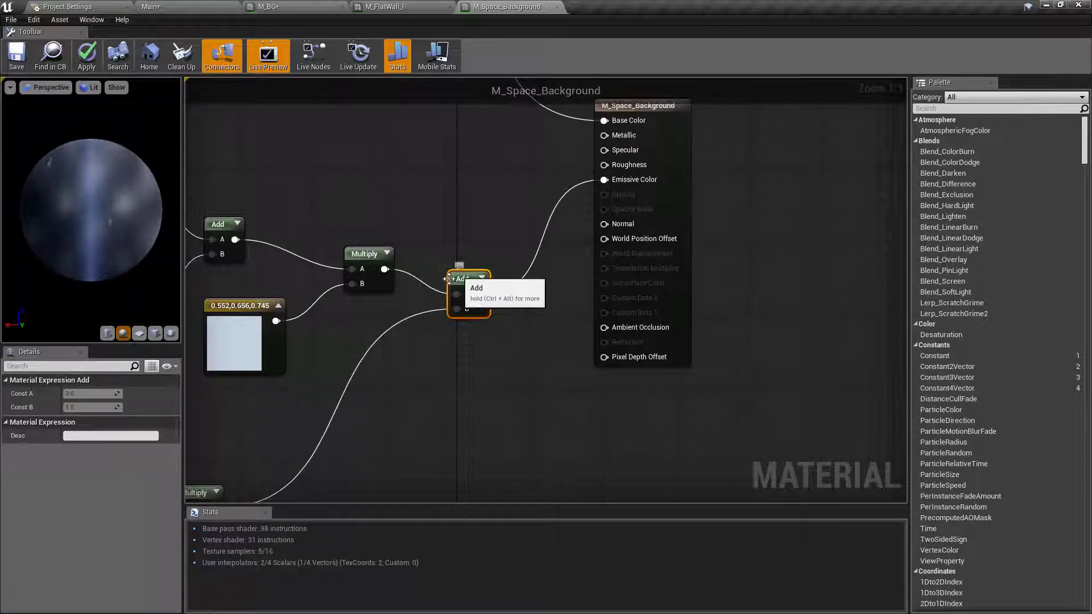
right_click_drag(318, 431, 439, 349)
left_click_drag(327, 423, 488, 312)
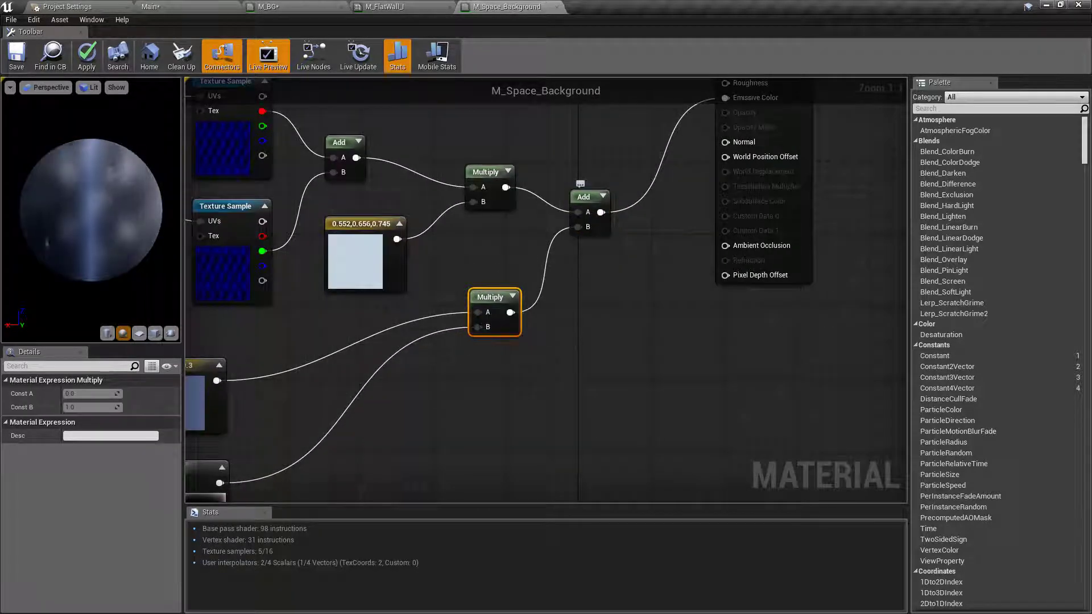
Step: Enclose the Panner, texture, colour and math nodes feeding Emissive Color in a comment titled Emissive
right_click_drag(512, 243, 649, 284)
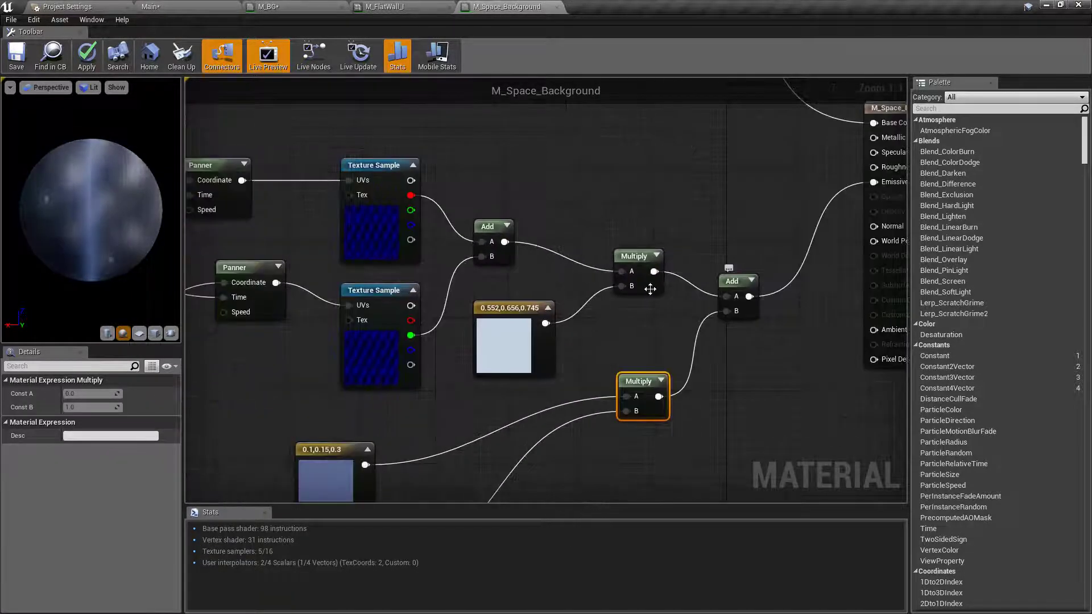
right_click_drag(458, 309, 461, 297)
right_click_drag(538, 164, 551, 221)
left_click_drag(389, 150, 392, 405)
scroll(398, 401, "down", 3)
right_click_drag(580, 448, 669, 318)
left_click_drag(718, 426, 381, 161)
left_click_drag(359, 120, 360, 121)
type("c")
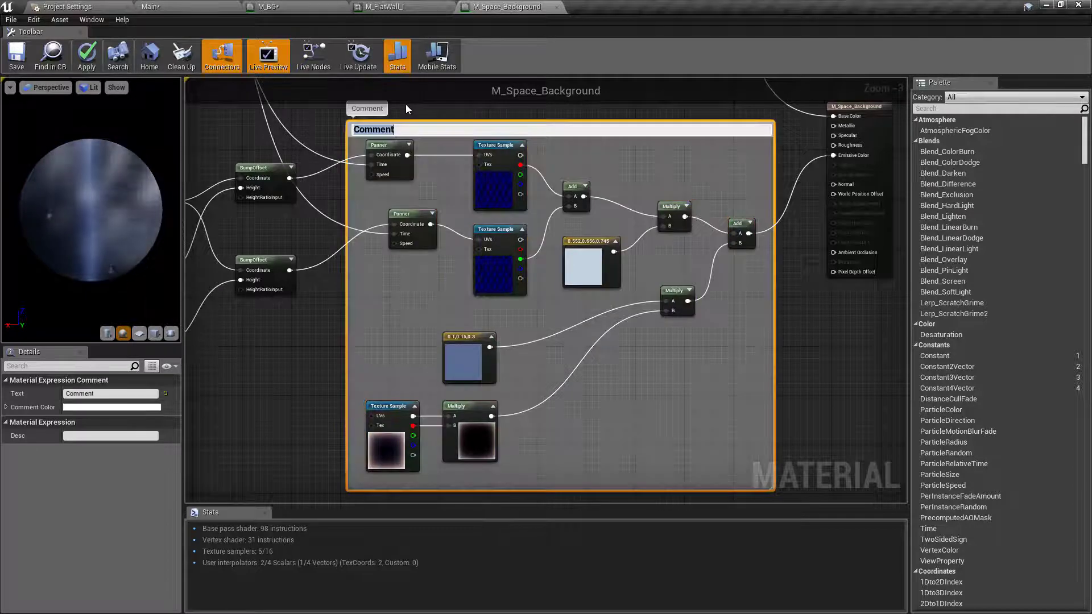
type("Emissive")
key("Return")
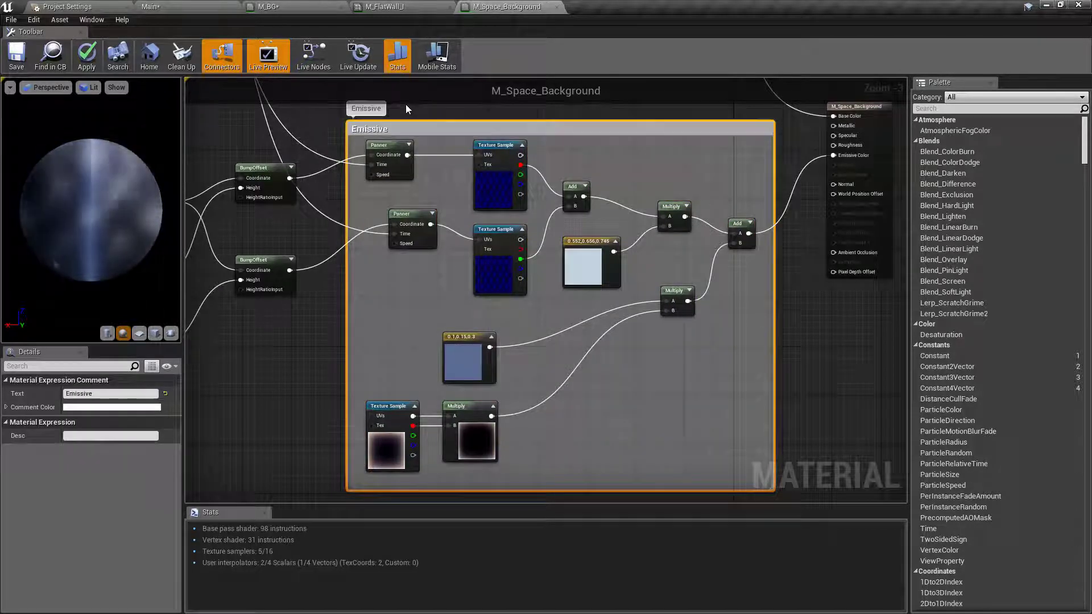
Step: Follow the red and green channels of the two panned texture samples into the Emissive group's Add node
right_click_drag(484, 134, 535, 196)
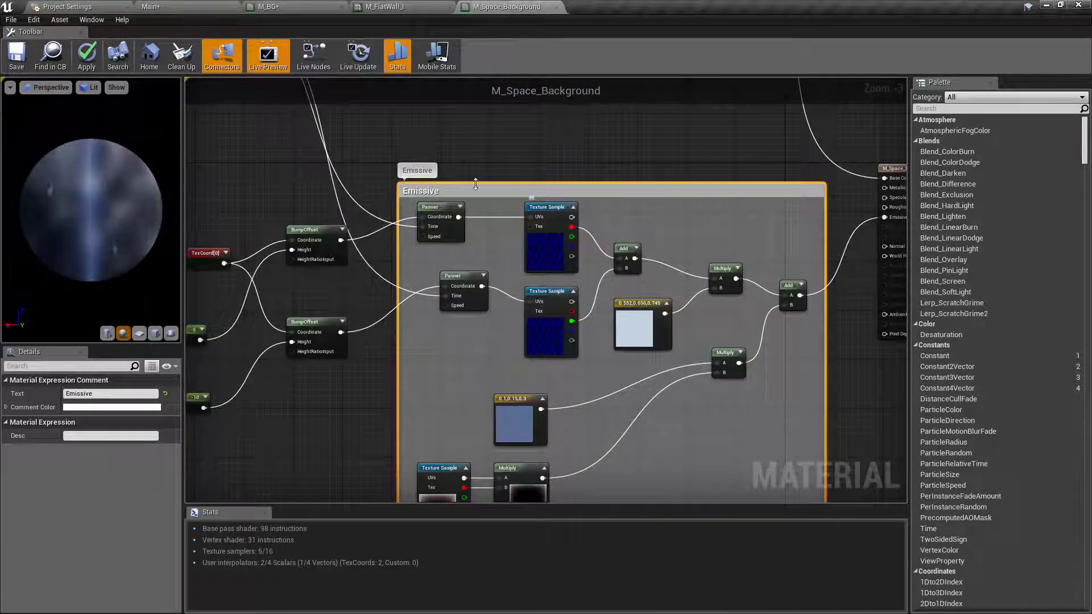
scroll(626, 253, "up", 2)
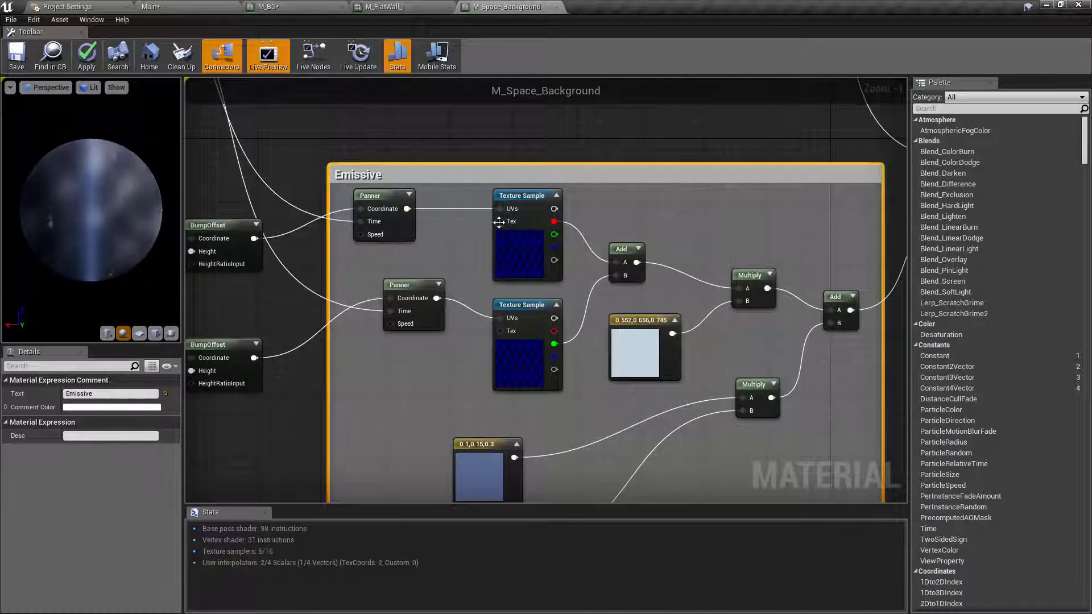
scroll(626, 188, "up", 1)
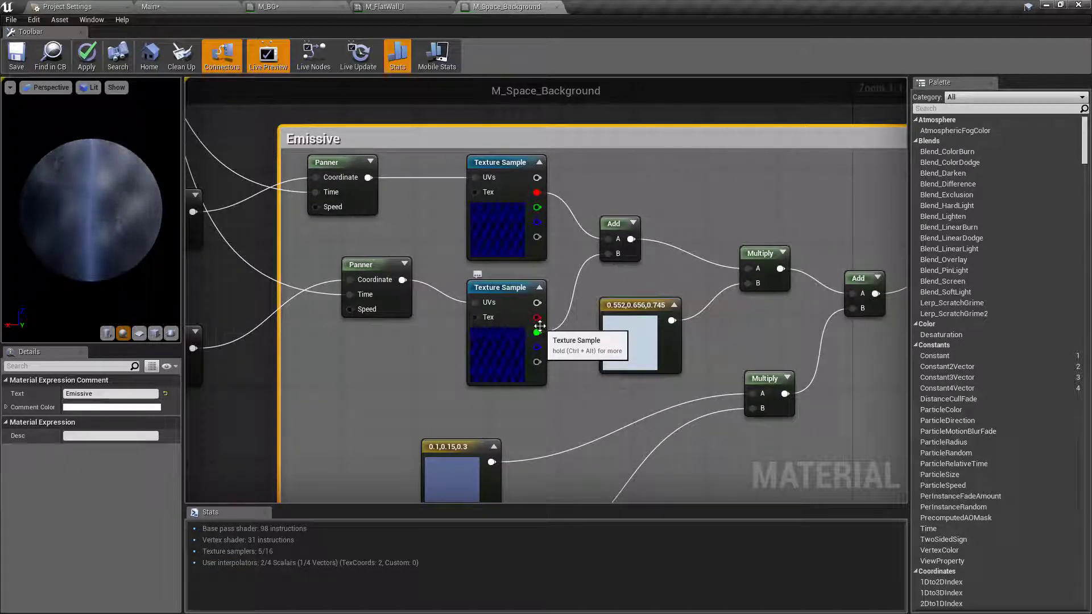
right_click_drag(619, 320, 514, 278)
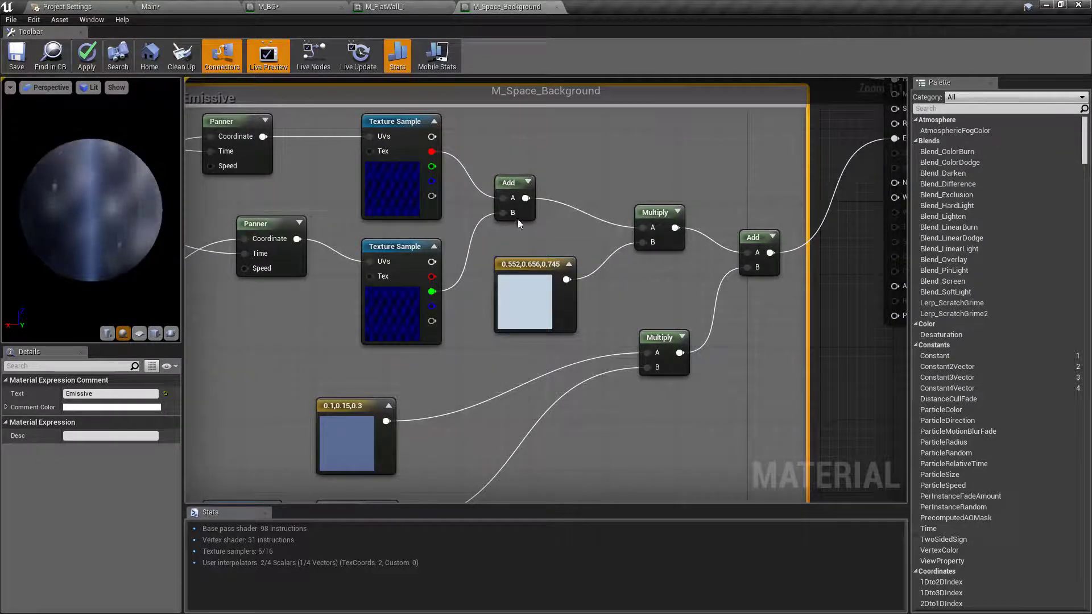
Step: Examine the RGB values of the two colour constants in the Emissive group
left_click(541, 285)
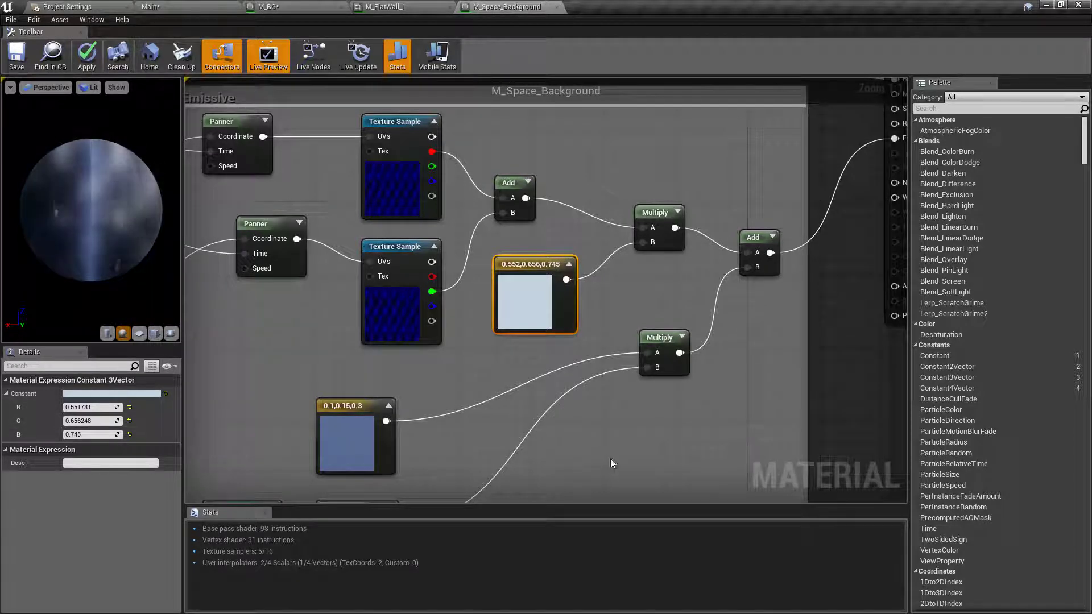
right_click_drag(611, 468, 626, 270)
left_click(451, 318)
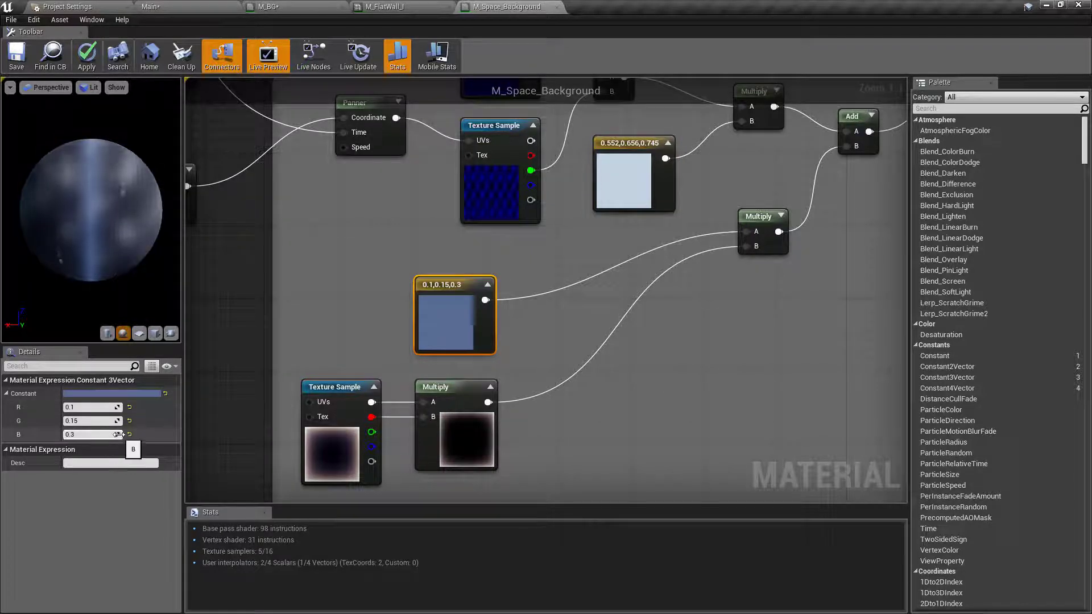
Step: Inspect the unpanned Texture Sample in the Emissive group and the Multiply node it feeds
left_click(468, 455)
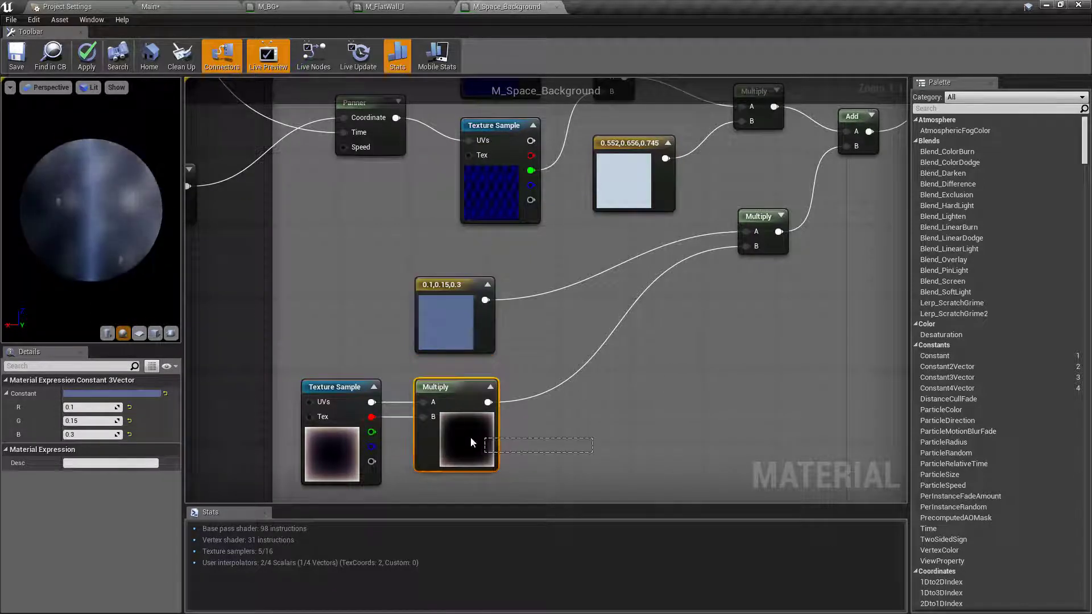
left_click(356, 429)
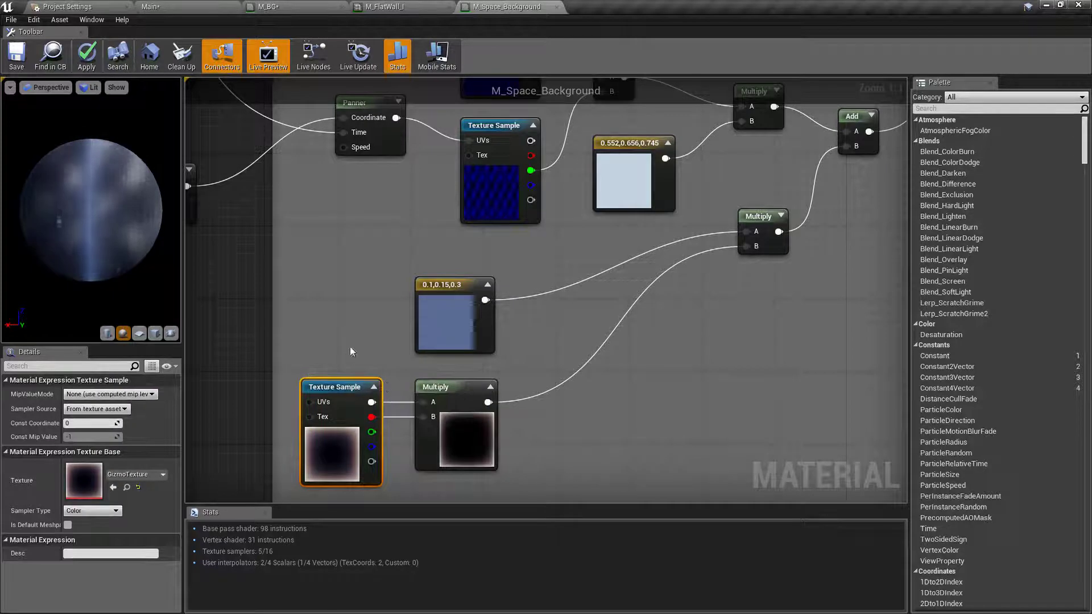
right_click_drag(344, 430, 336, 362)
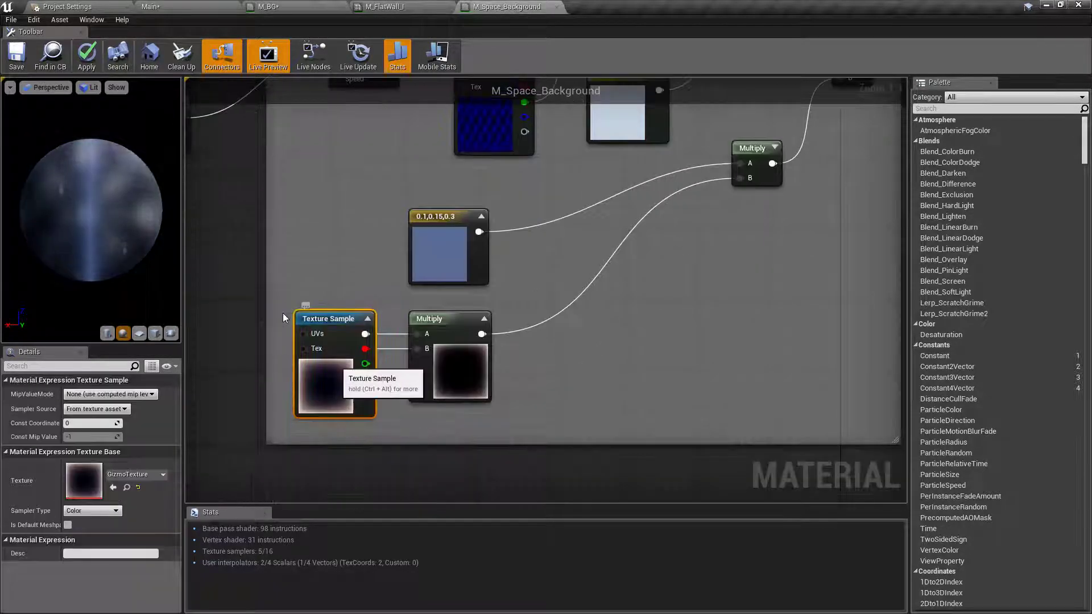
Step: Locate the GizmoTexture asset in the Content Browser and view the Show Engine Content option
left_click(127, 488)
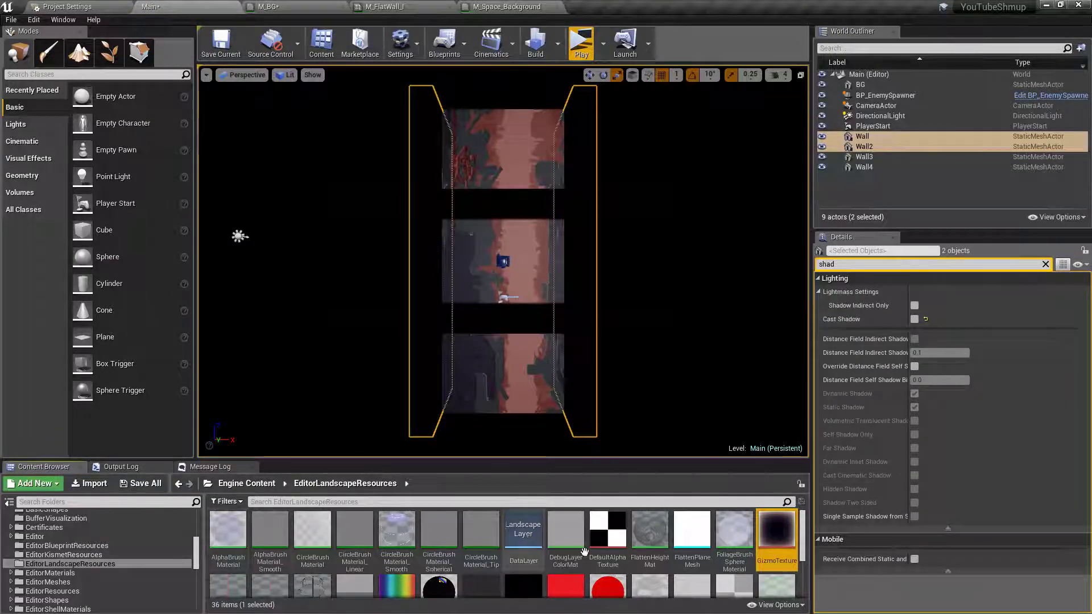
left_click(763, 606)
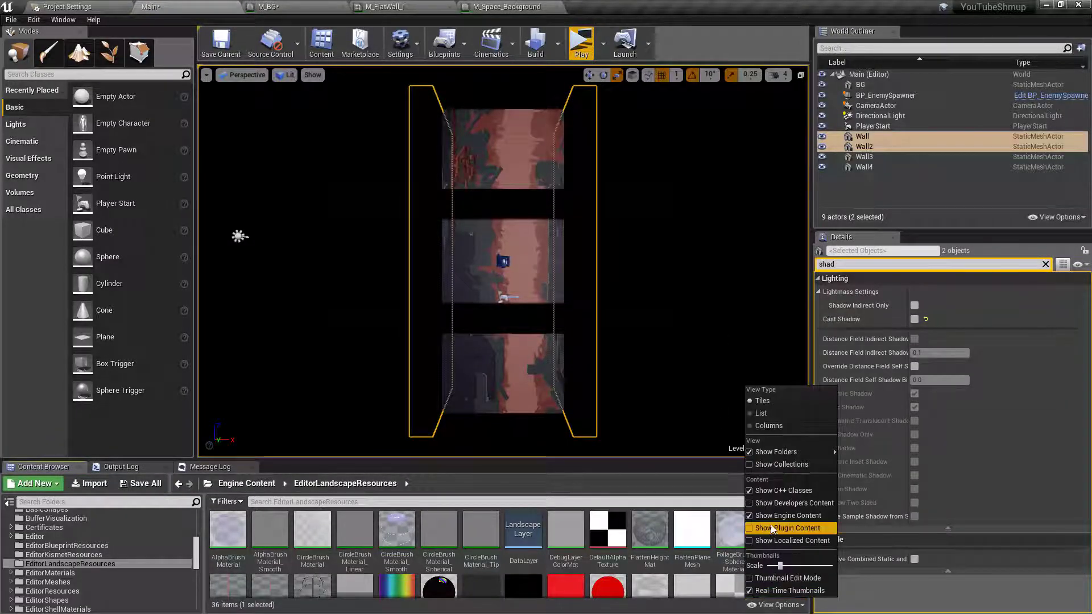
left_click(532, 503)
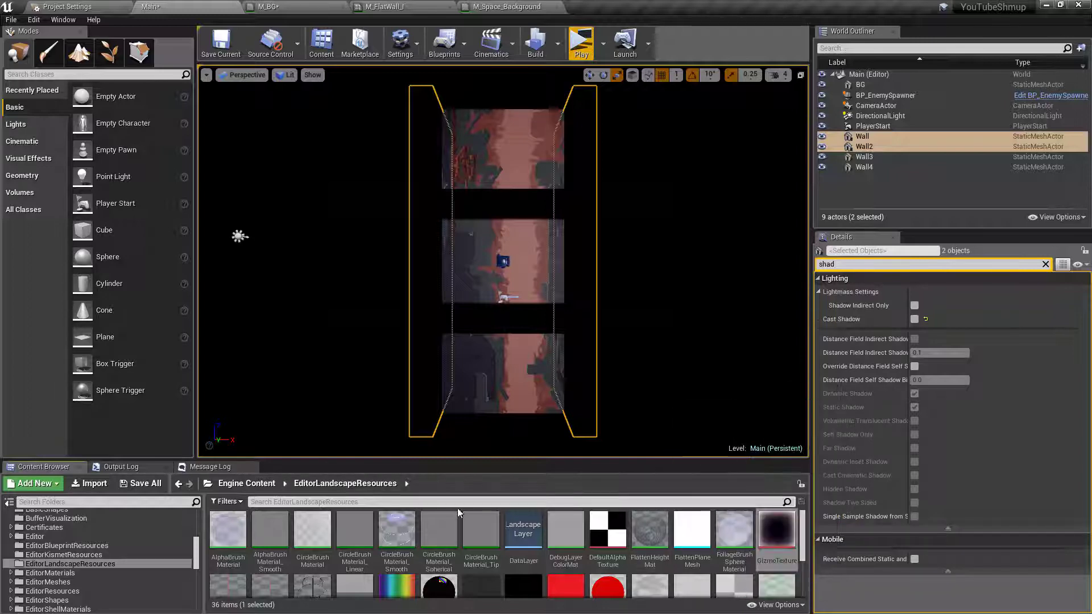
Step: Return to M_Space_Background and compare the Base Colour group's Texture Samples with the panned ones in the Emissive group
mouse_move(775, 513)
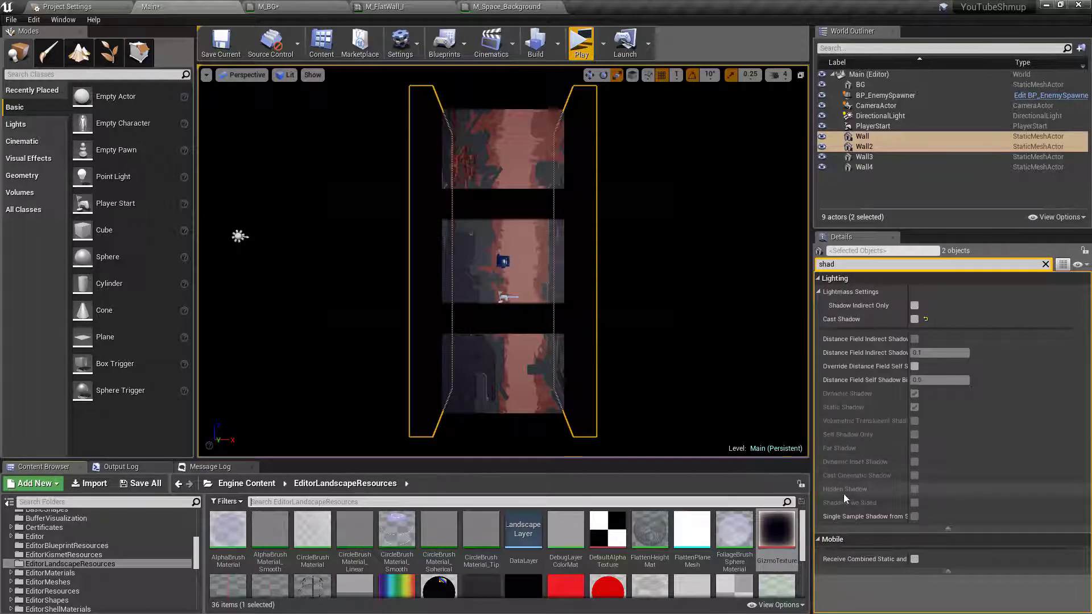
left_click(475, 6)
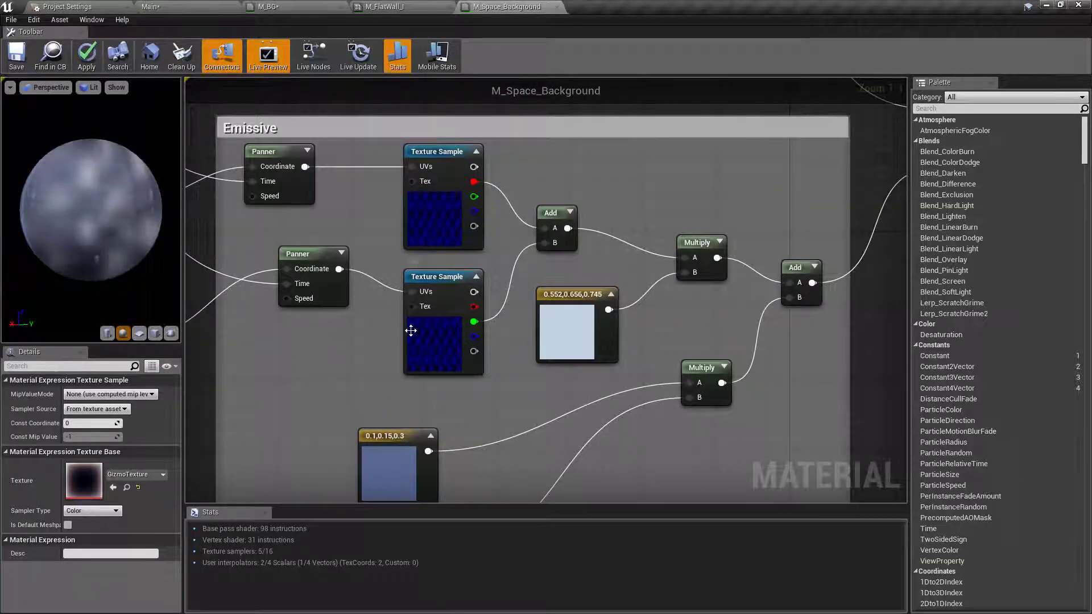
right_click_drag(478, 227, 510, 461)
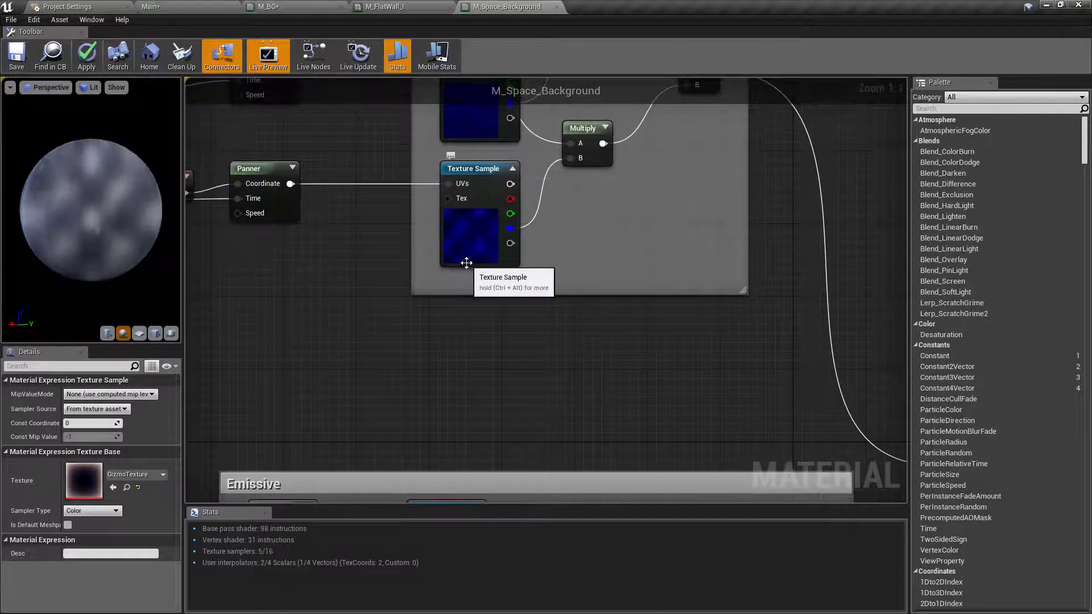
right_click_drag(483, 243, 478, 288)
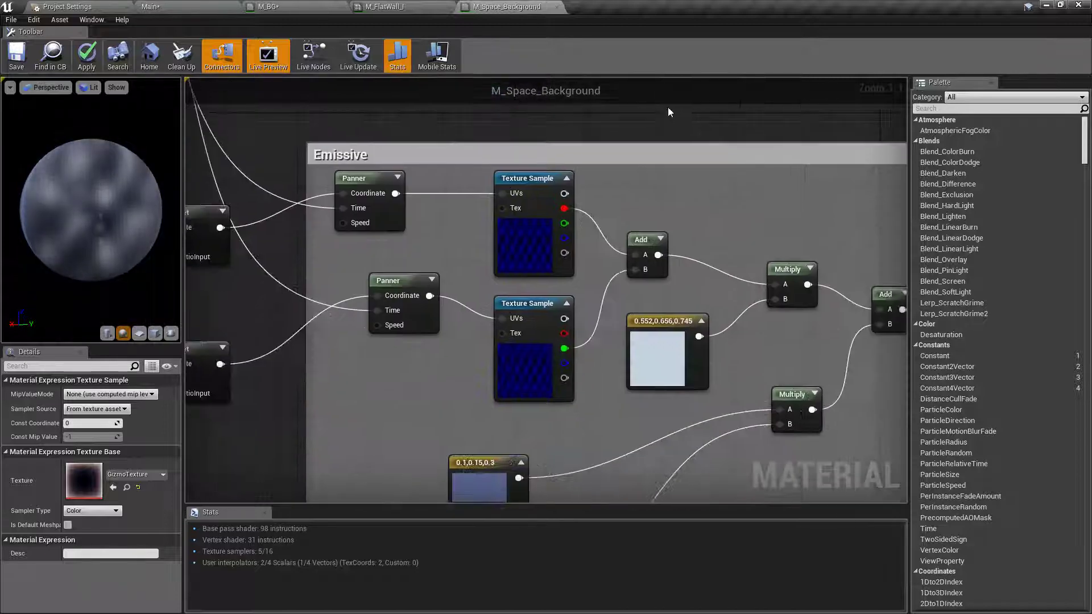
right_click_drag(538, 196, 568, 220)
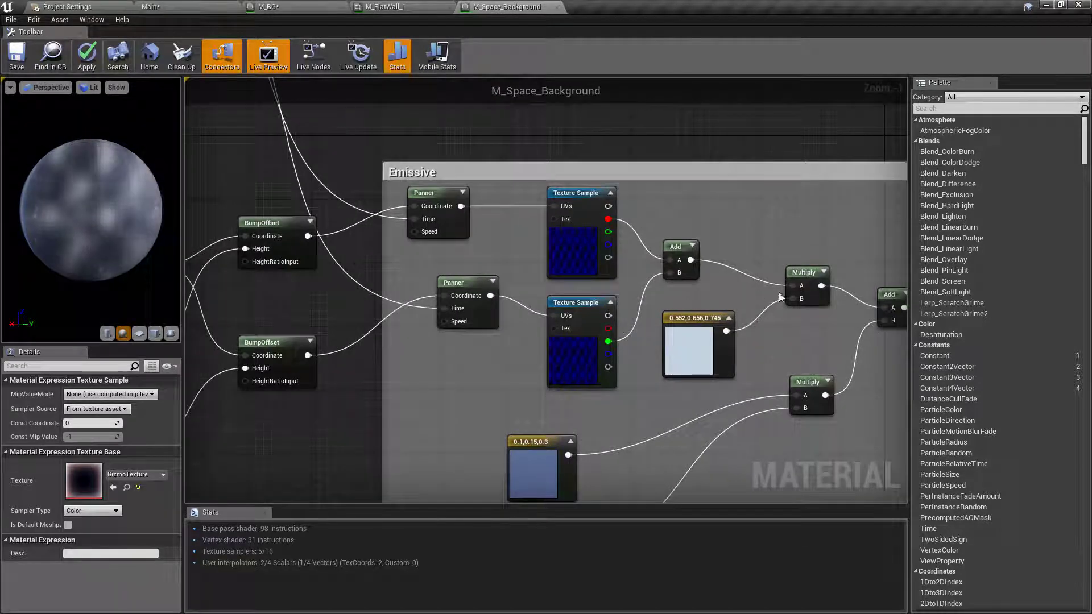
right_click_drag(715, 277, 736, 456)
right_click_drag(638, 326, 765, 219)
right_click_drag(663, 290, 665, 240)
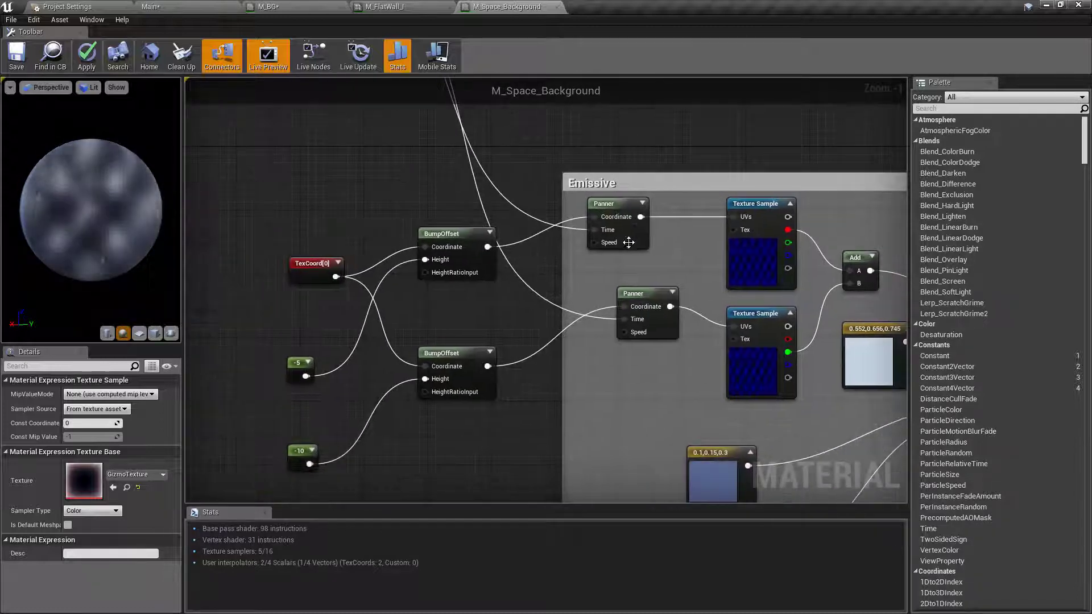
Step: Inspect the settings of the BumpOffset nodes, TexCoord node and two constants that feed the Emissive group's Panners
left_click(623, 222)
right_click_drag(453, 240, 492, 228)
left_click(492, 229)
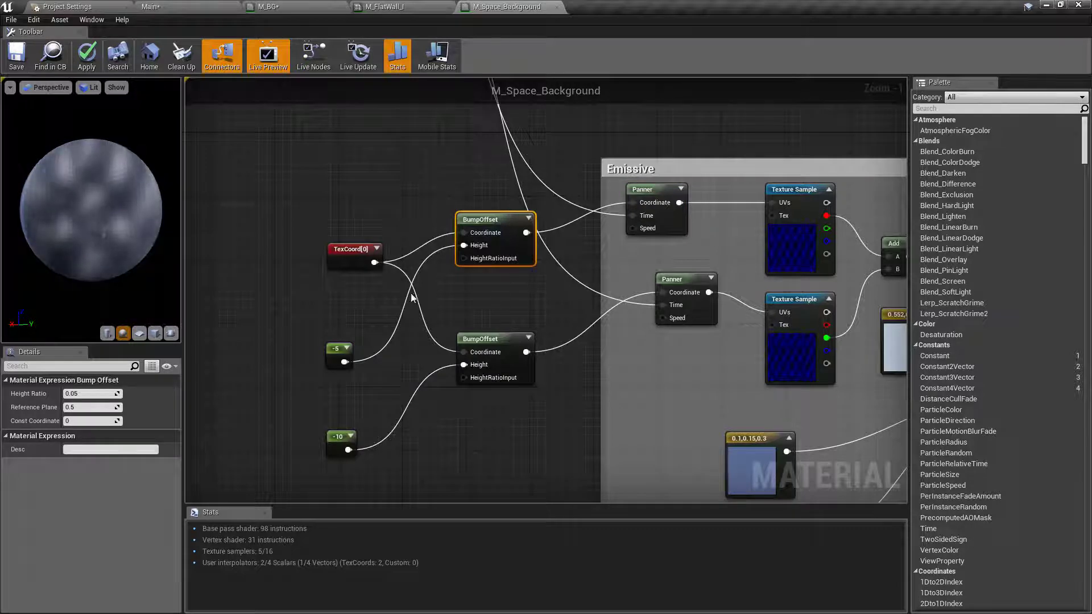
left_click_drag(305, 199, 364, 276)
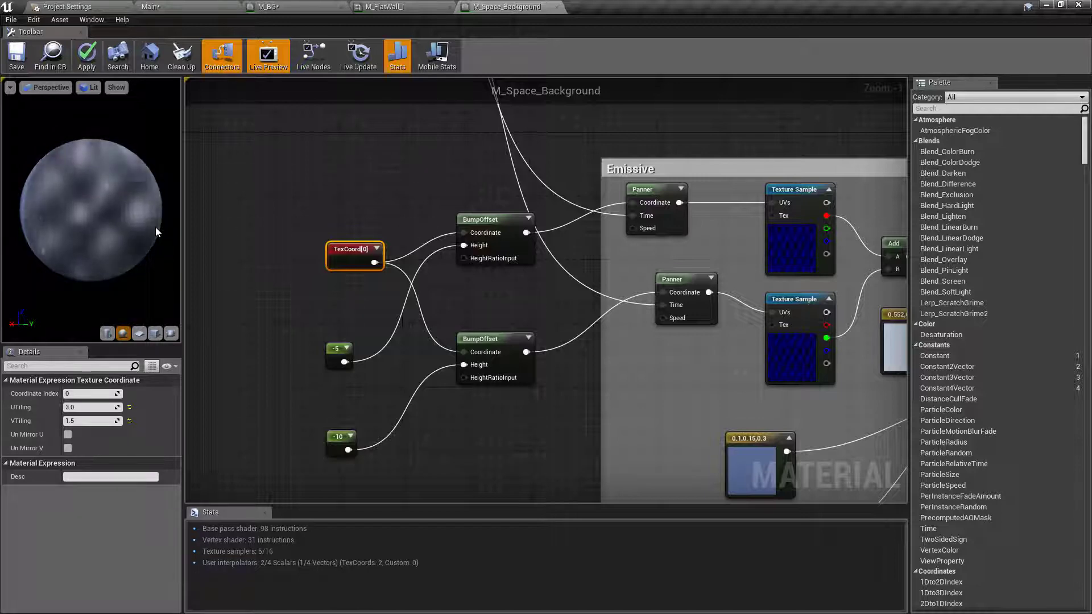
left_click(339, 353)
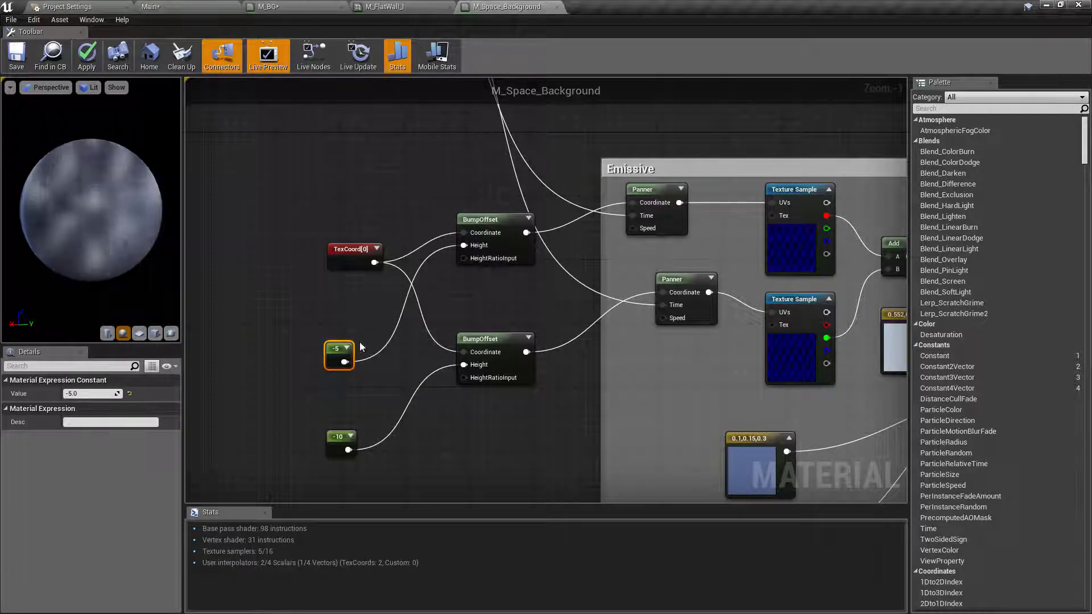
left_click_drag(318, 411, 385, 472)
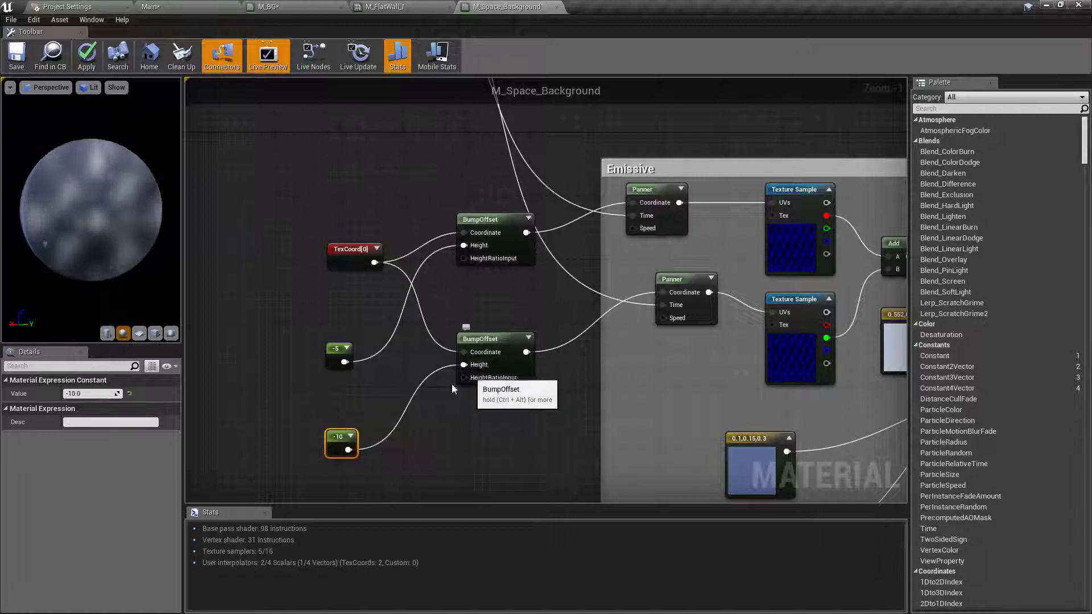
left_click(485, 364)
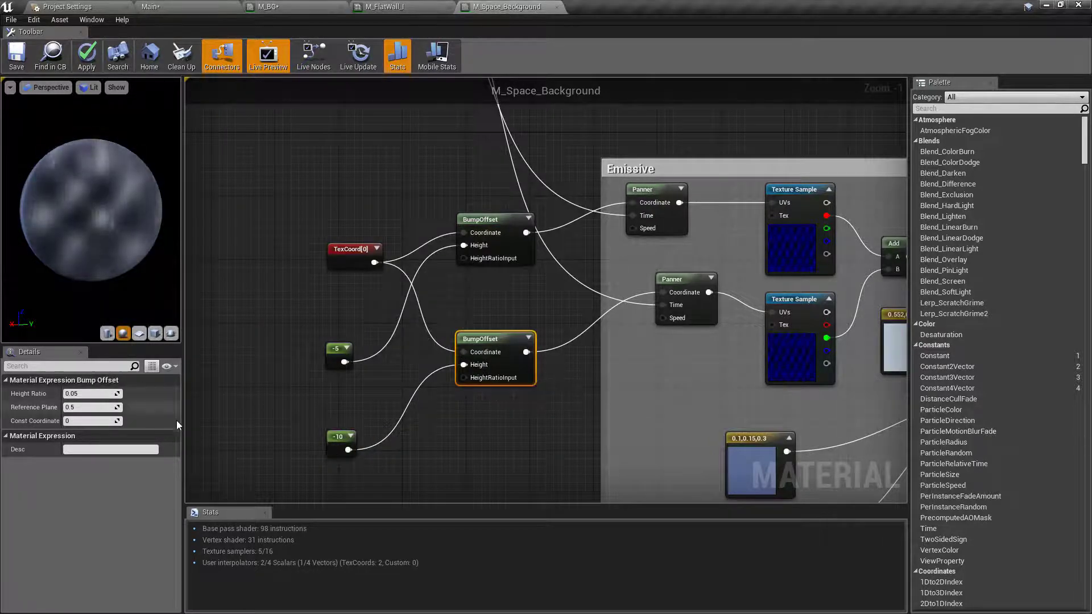
Step: Disconnect the material's Emissive Color input to examine the preview without it, and reconnect the Emissive group's final Add node
scroll(481, 260, "down", 3)
right_click_drag(650, 256, 549, 289)
scroll(549, 290, "up", 4)
right_click_drag(643, 337, 554, 312)
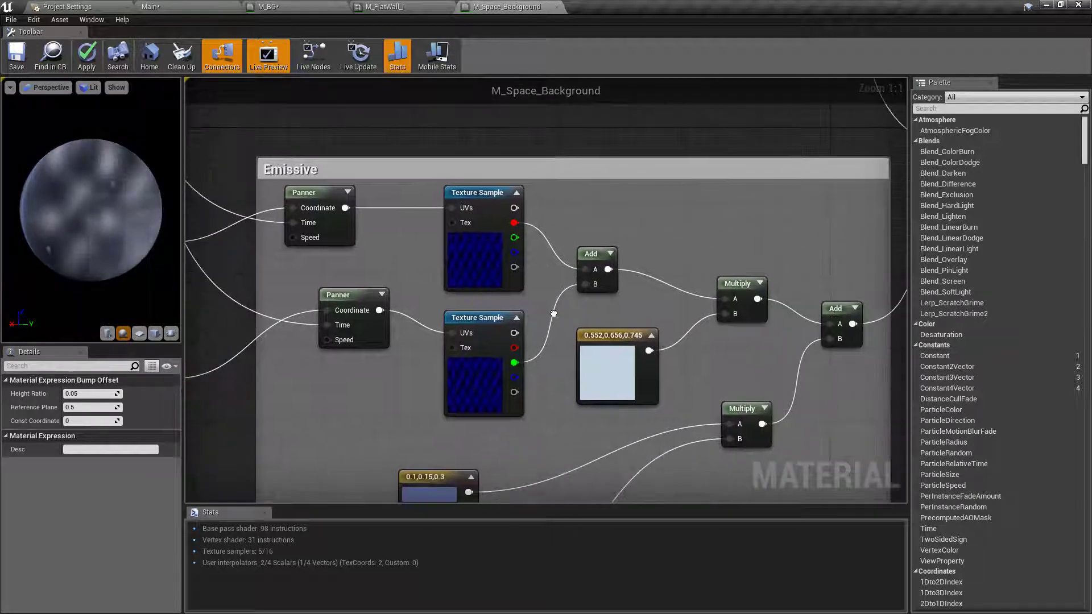
right_click_drag(694, 293, 372, 286)
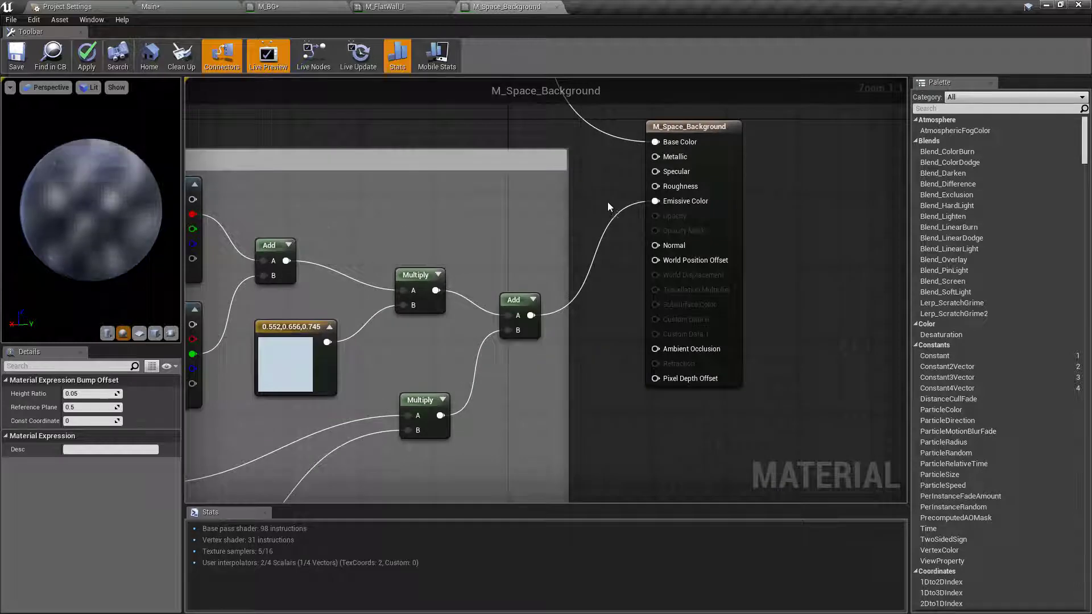
left_click(660, 203, "alt")
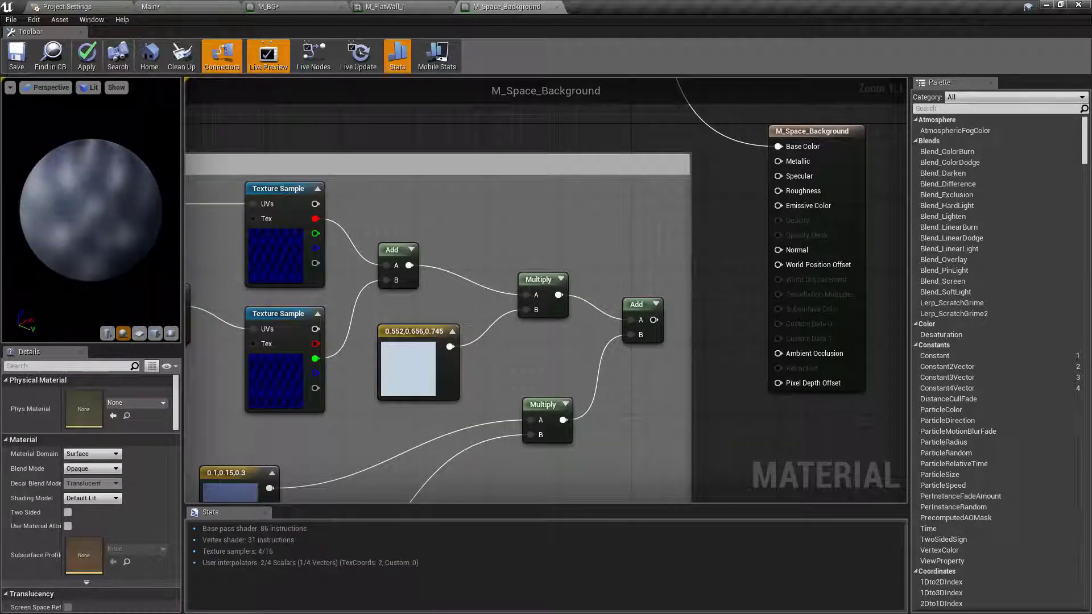
left_click_drag(46, 202, 58, 186)
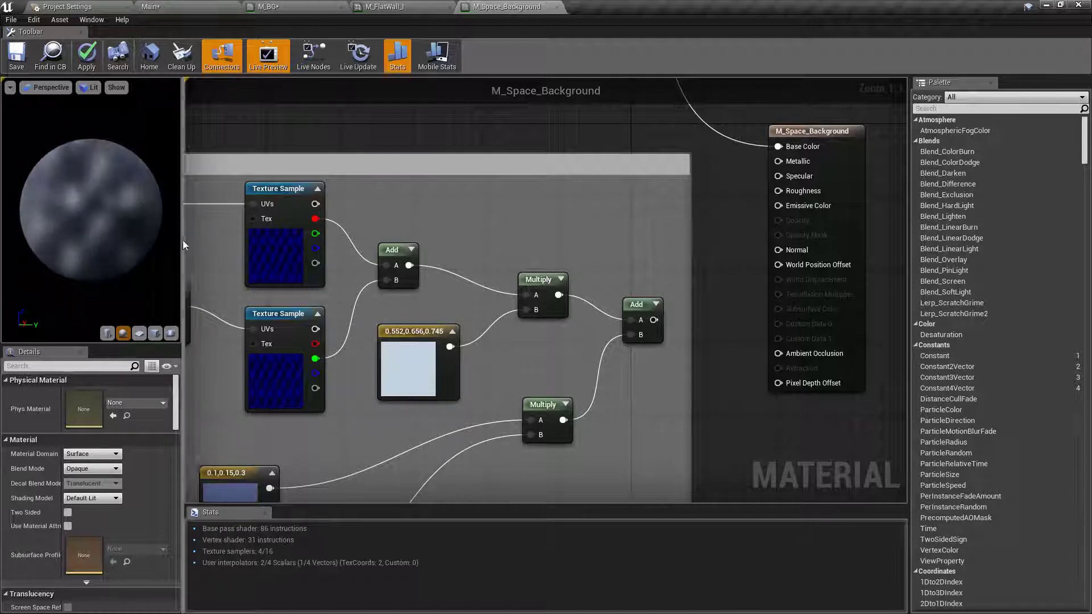
left_click_drag(654, 320, 670, 312)
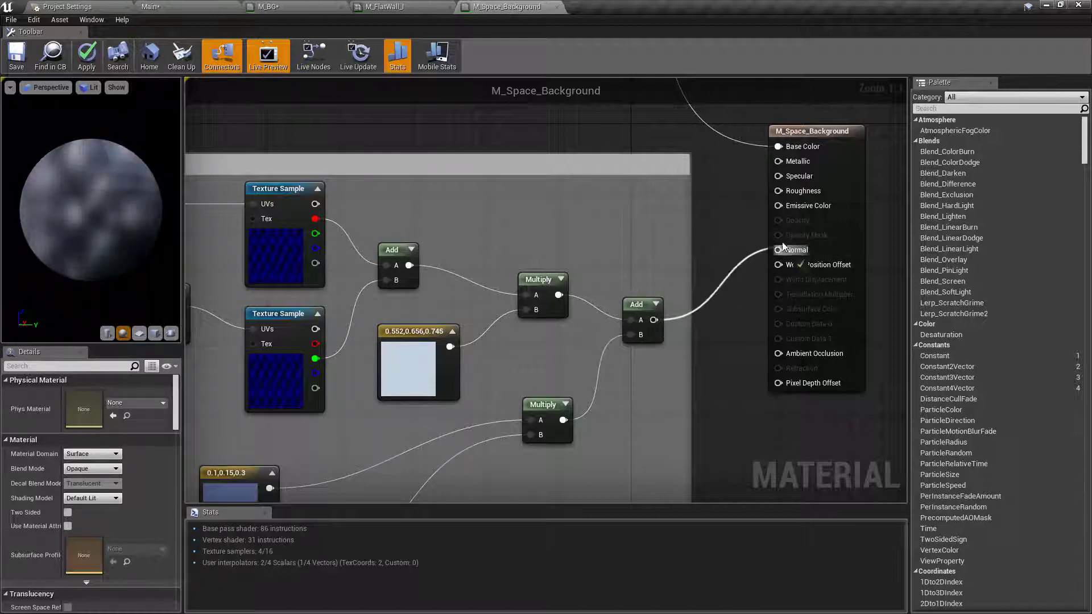
left_click_drag(782, 210, 779, 208)
Step: Disconnect the Base Color input from the M_Space_Background output node and apply the material change
right_click_drag(727, 182, 704, 288)
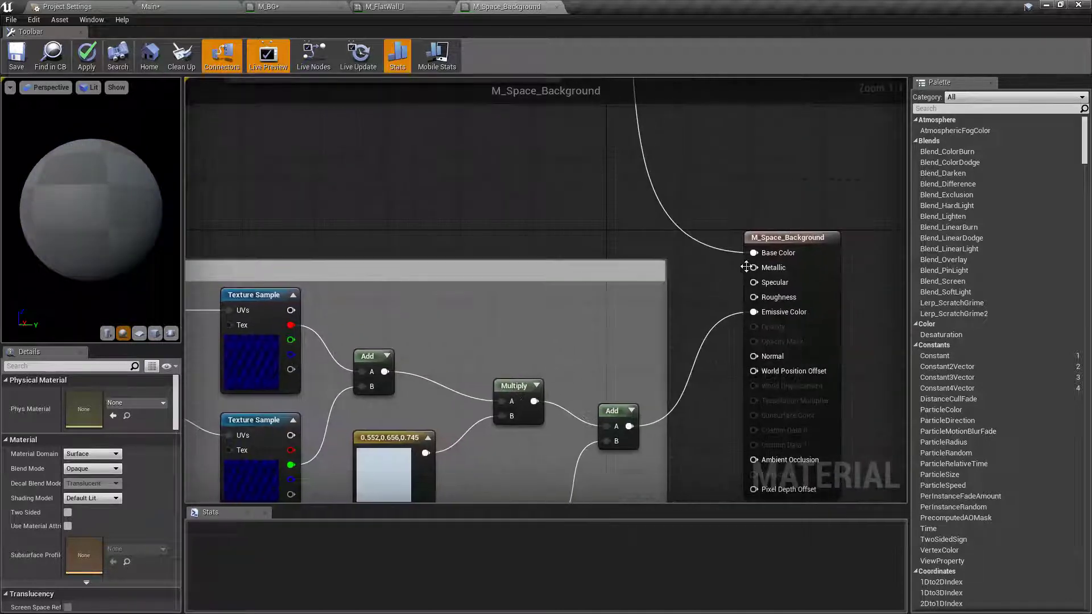
left_click(754, 253, "alt")
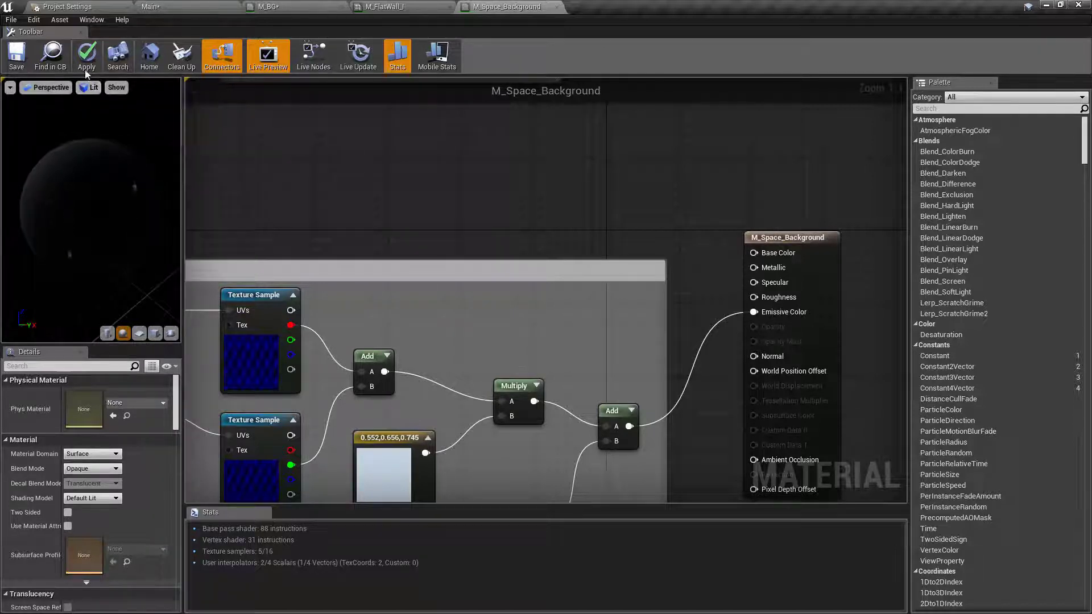
left_click(87, 55)
left_click(312, 60)
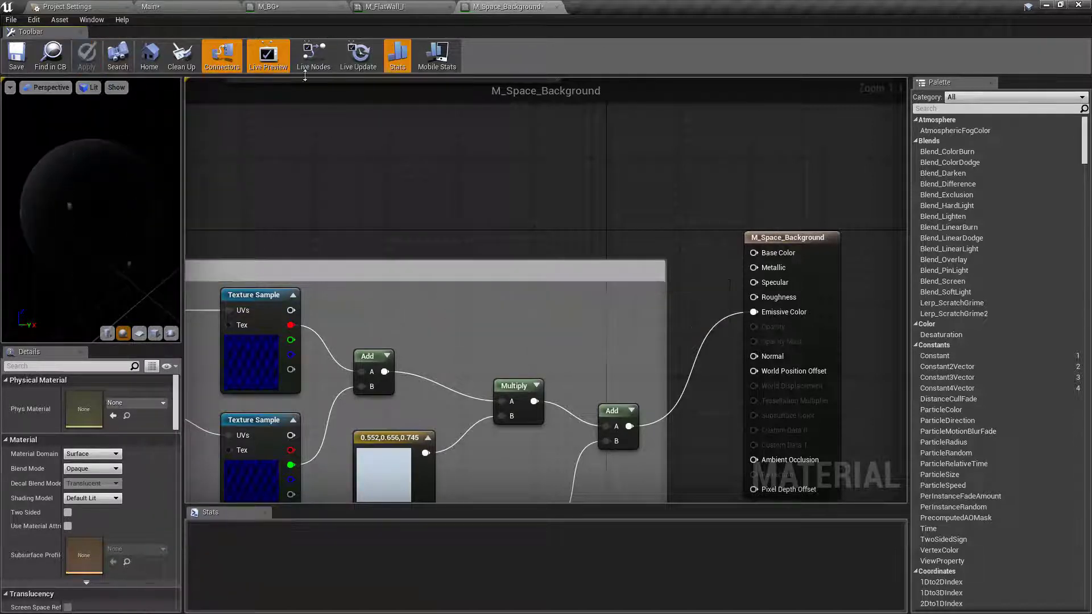
Step: Switch to the Main level, assign M_Space_Background from ExampleContent/Input_Examples/Materials to the background plane, and test-play the game
left_click(166, 5)
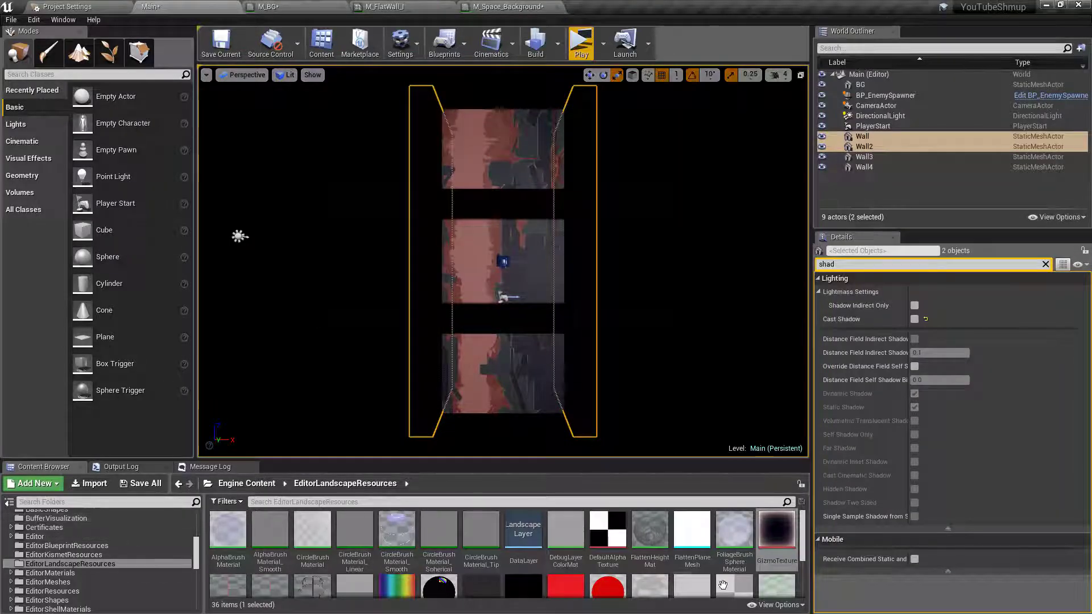
left_click(776, 605)
left_click(780, 515)
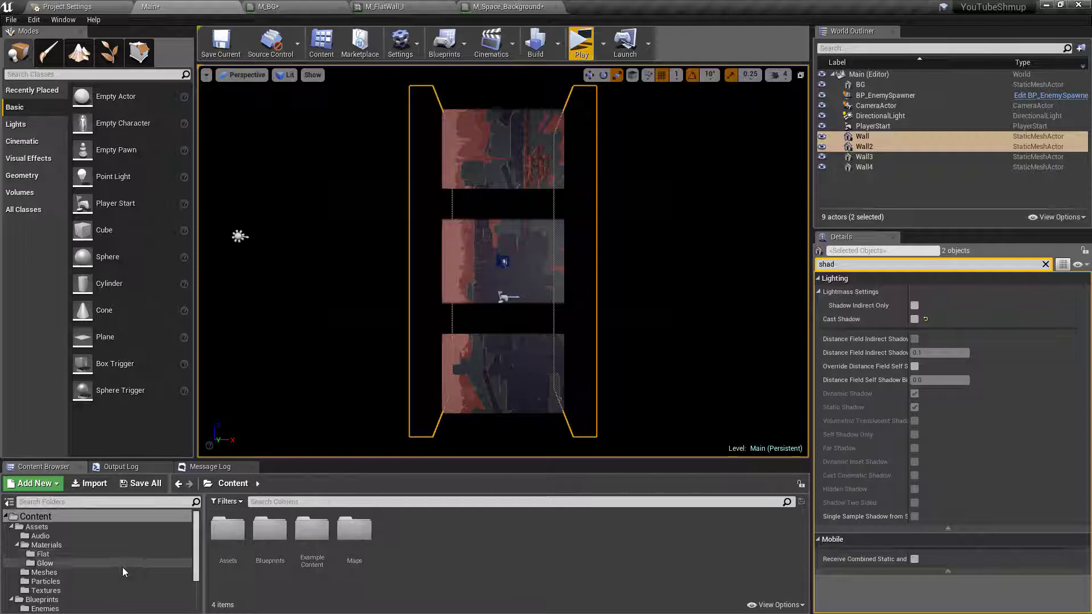
left_click(46, 545)
scroll(97, 561, "down", 3)
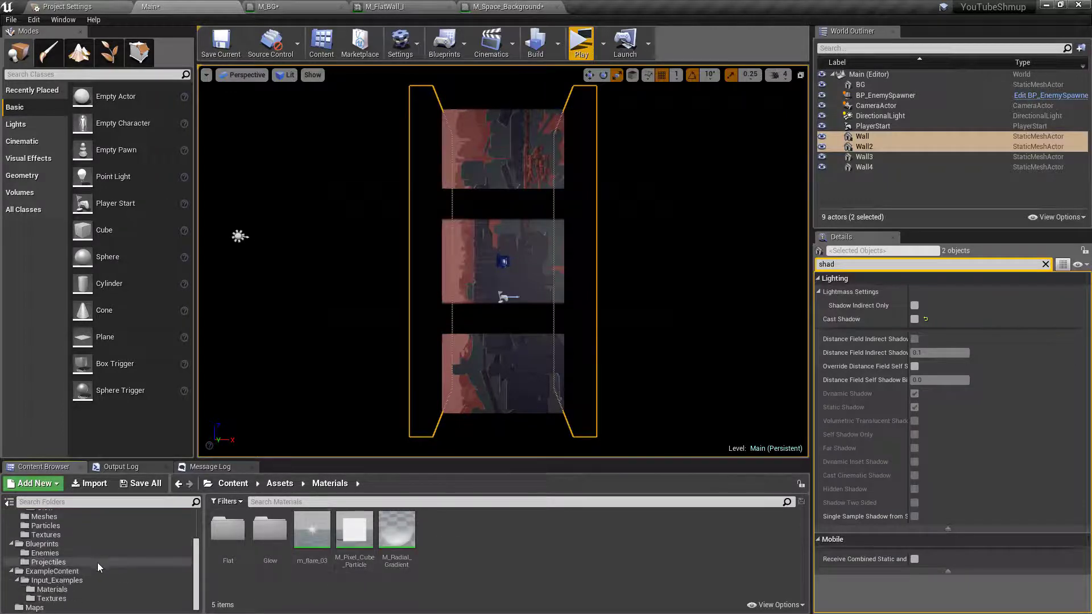
left_click(93, 590)
left_click_drag(228, 535, 484, 370)
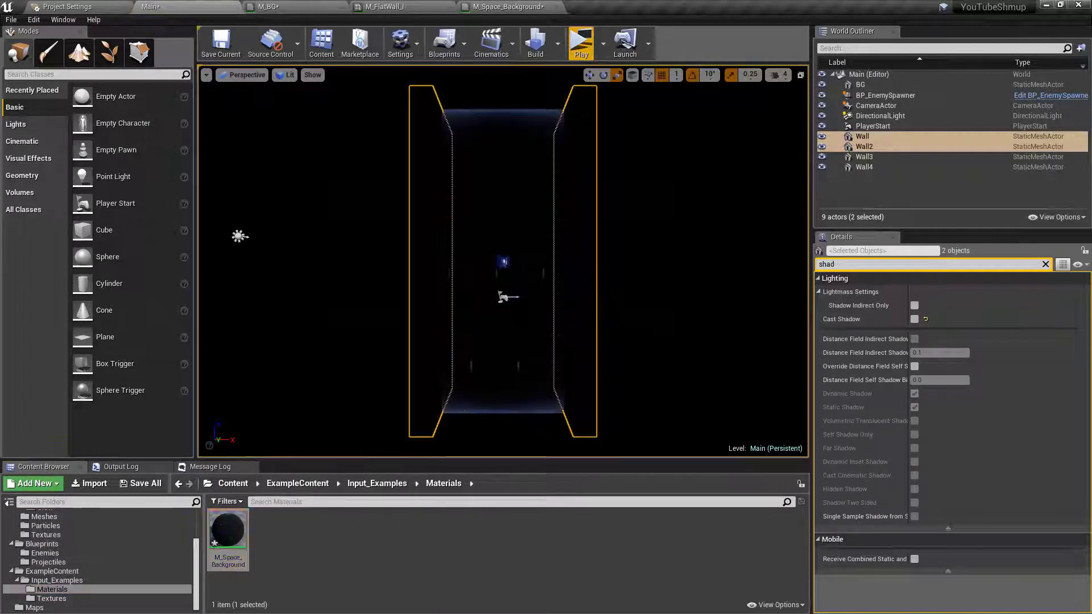
left_click(582, 43)
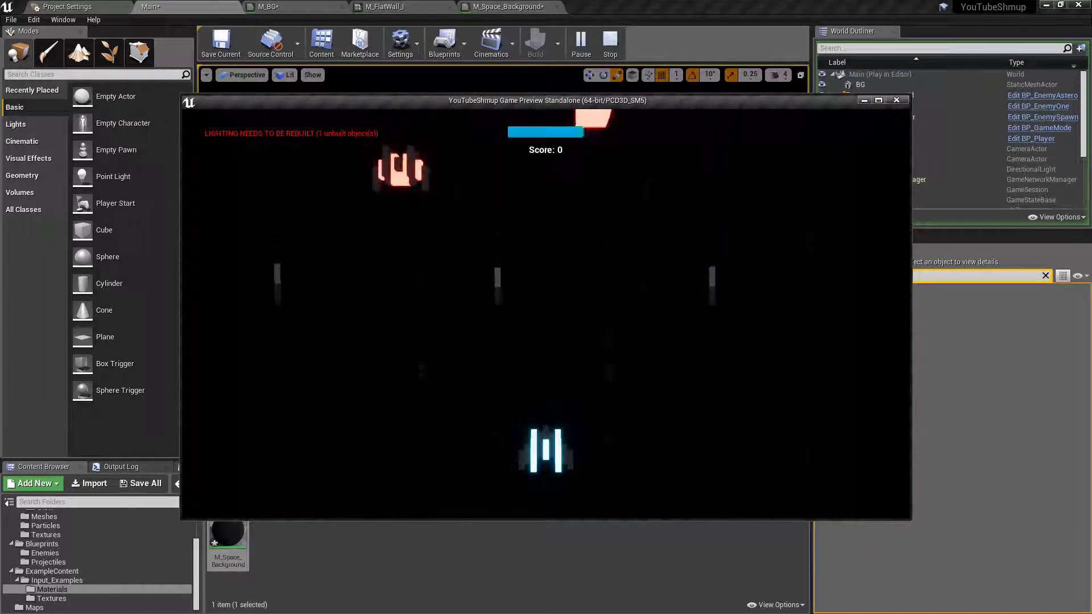
key("Escape")
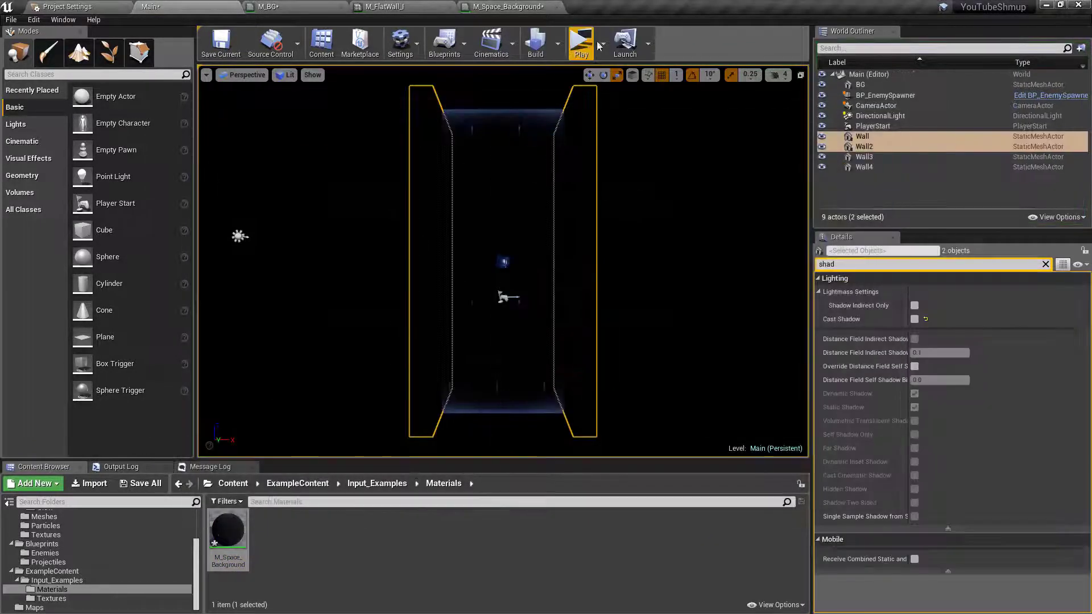
Step: Reconnect the Base Colour group's Add output to the Base Color input of M_Space_Background and save the material
left_click(285, 6)
left_click(326, 51)
left_click(503, 6)
left_click_drag(748, 271, 523, 348)
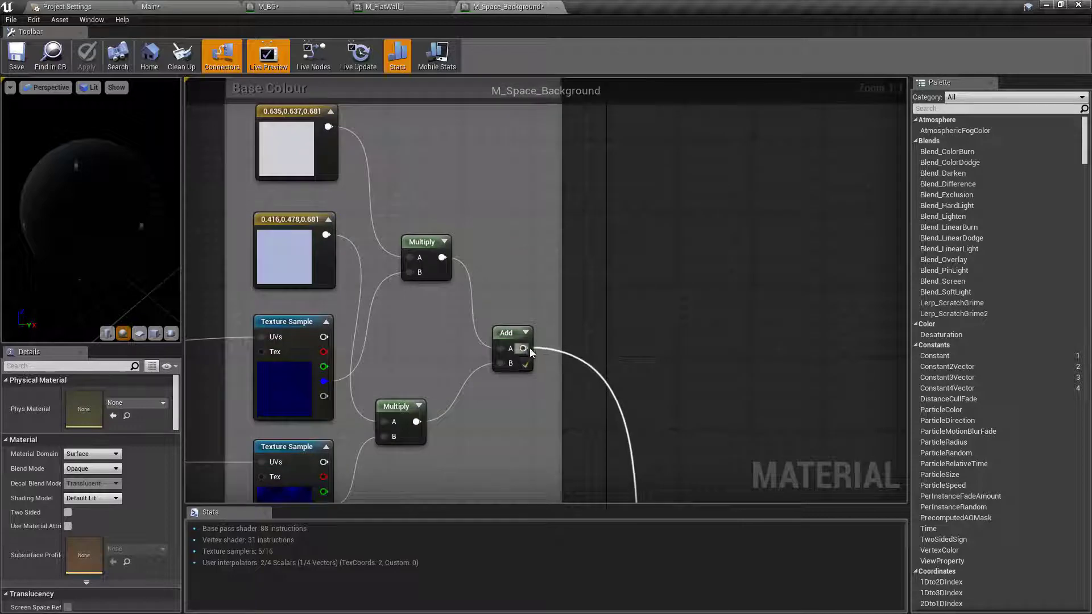
left_click(26, 55)
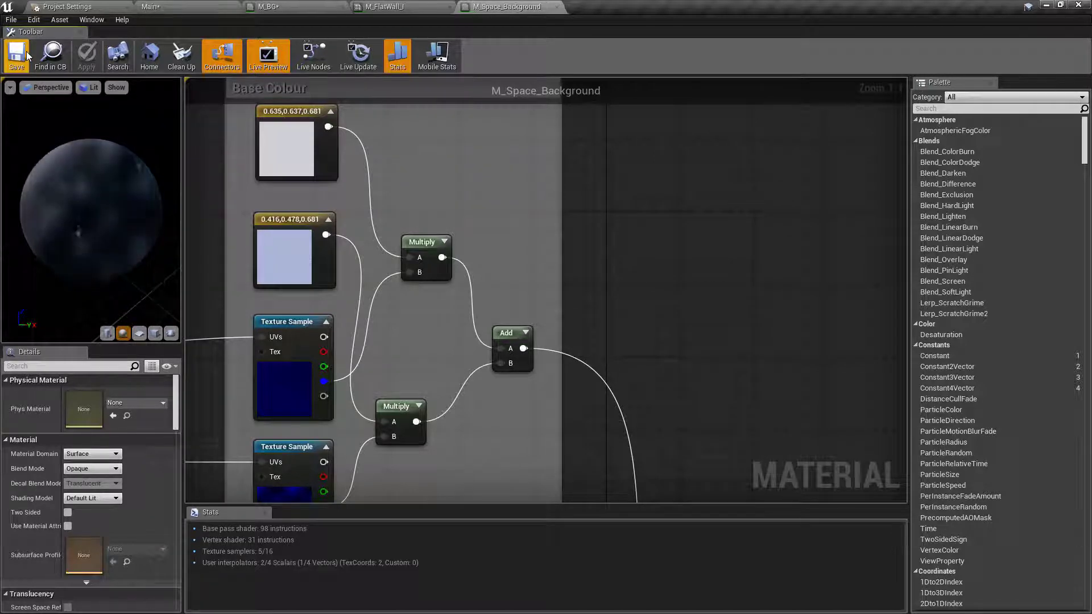
Step: Review the complete M_Space_Background graph, from the Base Colour and Emissive groups to the material output node
scroll(42, 148, "down", 3)
scroll(493, 268, "down", 5)
right_click_drag(493, 268, 480, 132)
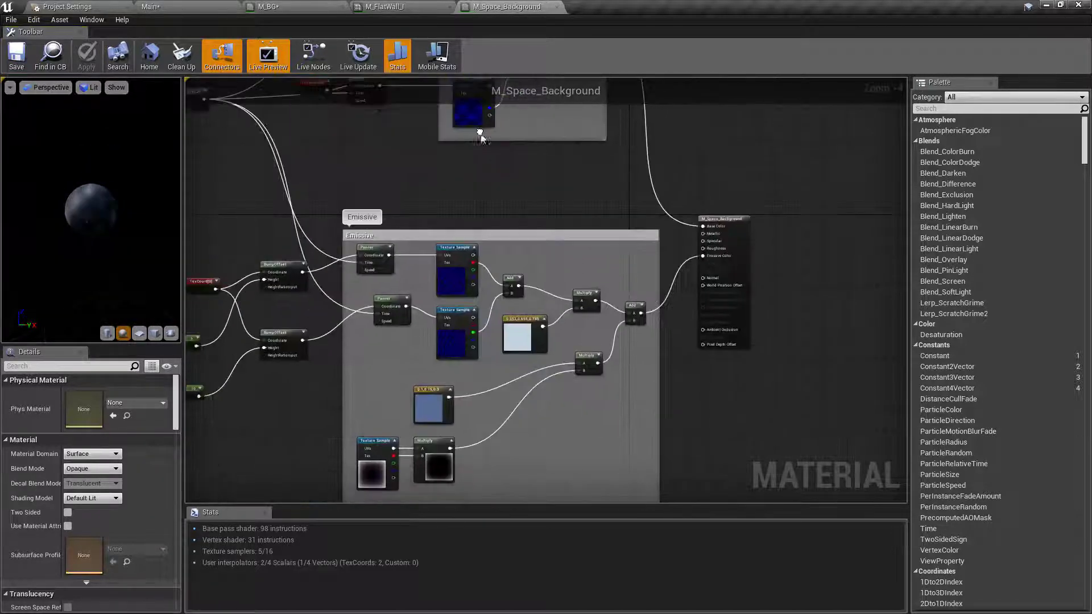
scroll(480, 132, "down", 3)
right_click_drag(567, 169, 558, 263)
scroll(489, 261, "up", 2)
scroll(489, 261, "up", 1)
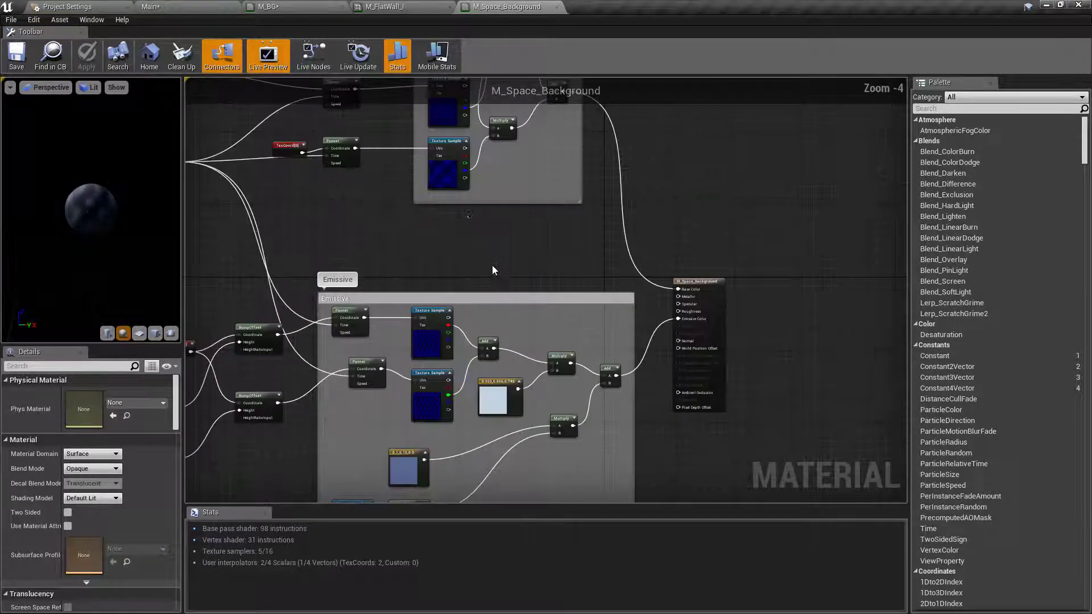
right_click_drag(545, 186, 564, 247)
scroll(620, 227, "down", 2)
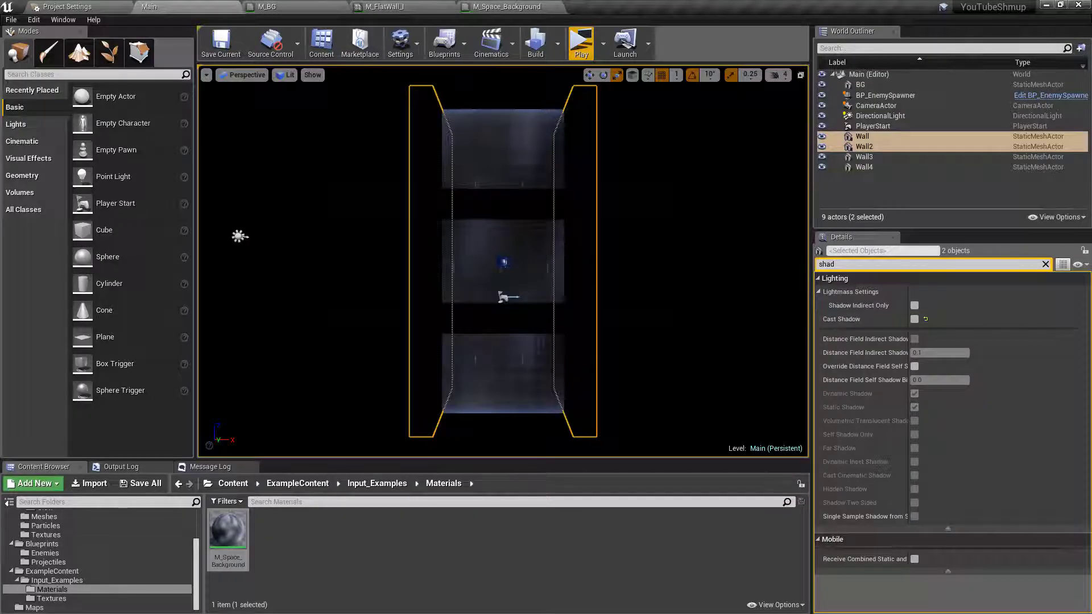
Step: Test-play the Main level with the full space background, moving the ship and firing at enemies, and end the preview
left_click(581, 44)
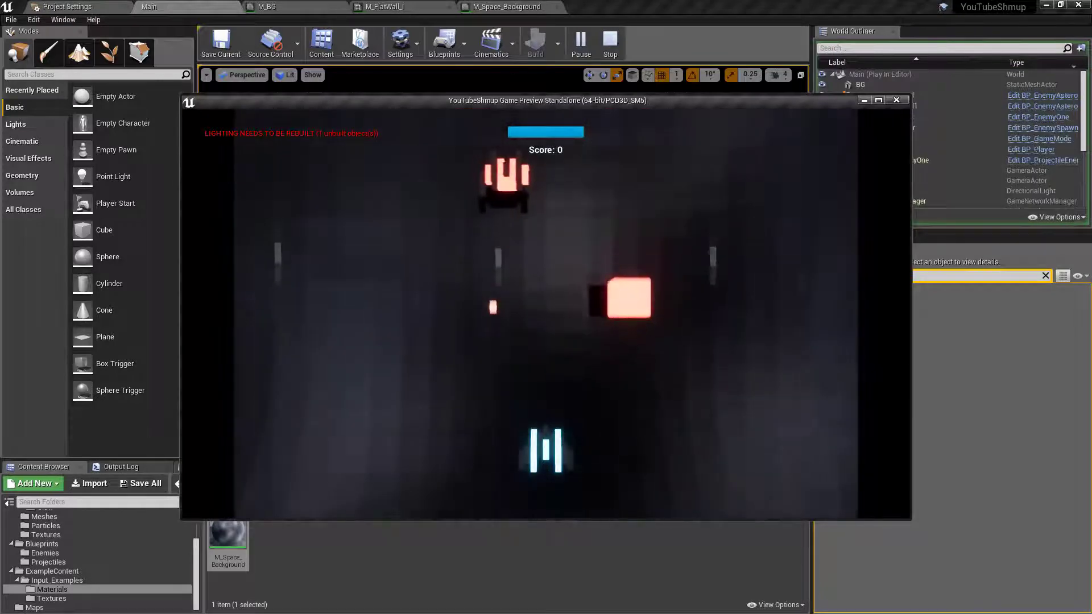
key("d")
key("space")
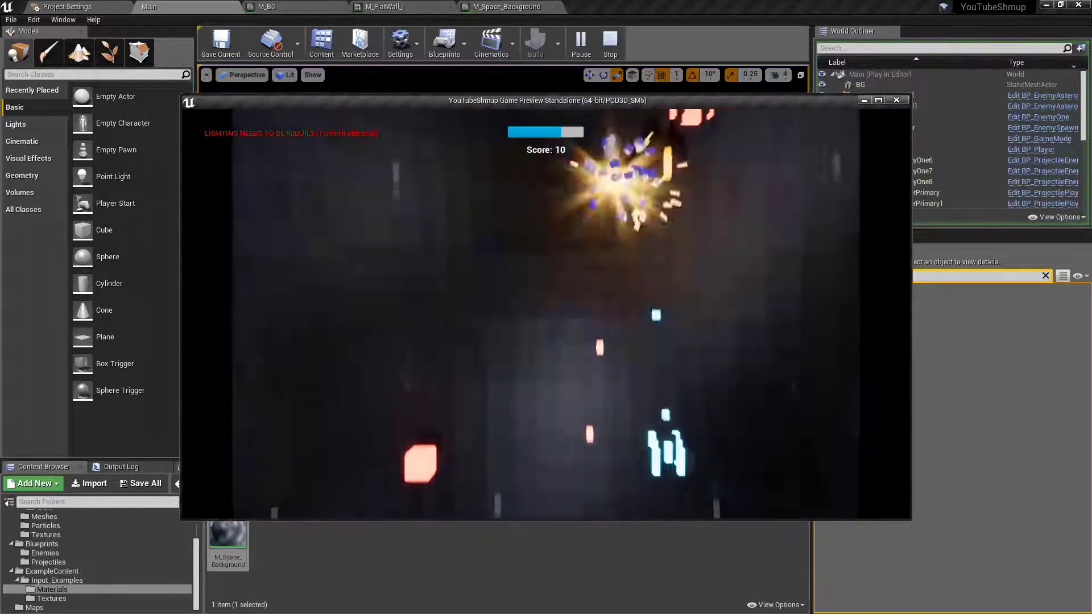
key("Escape")
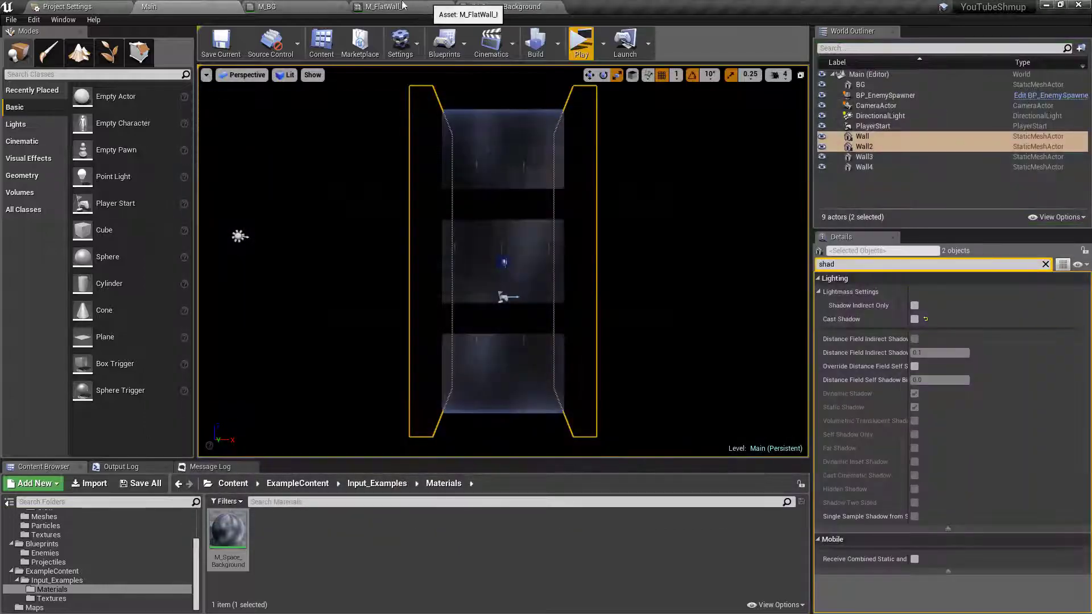
Step: View the M_FlatWall_I material instance's Colour and Rough parameters and return to the M_Space_Background graph
left_click(294, 5)
left_click(433, 7)
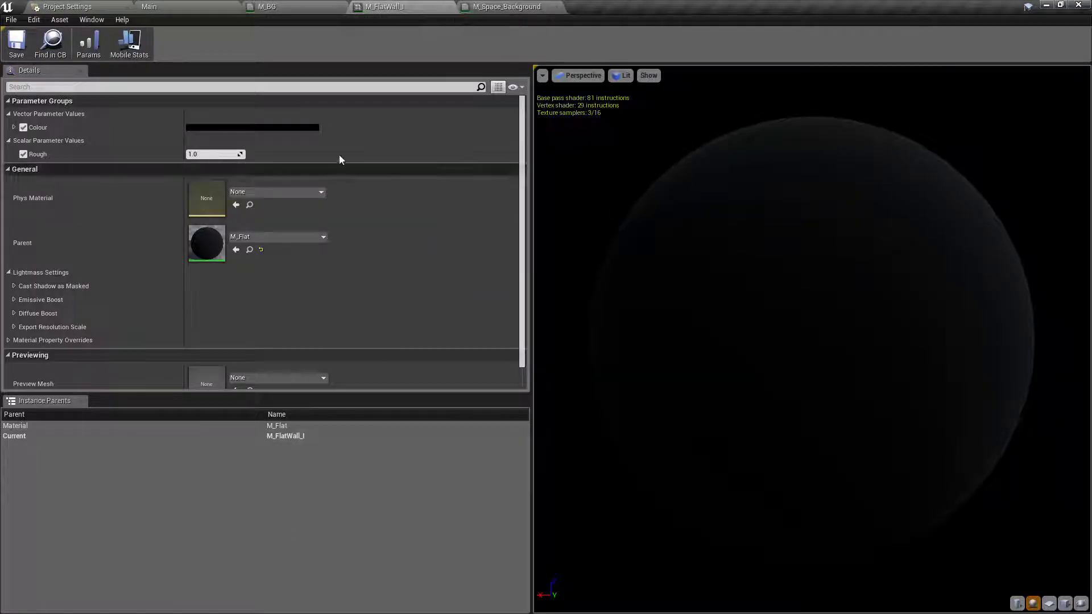
left_click(505, 7)
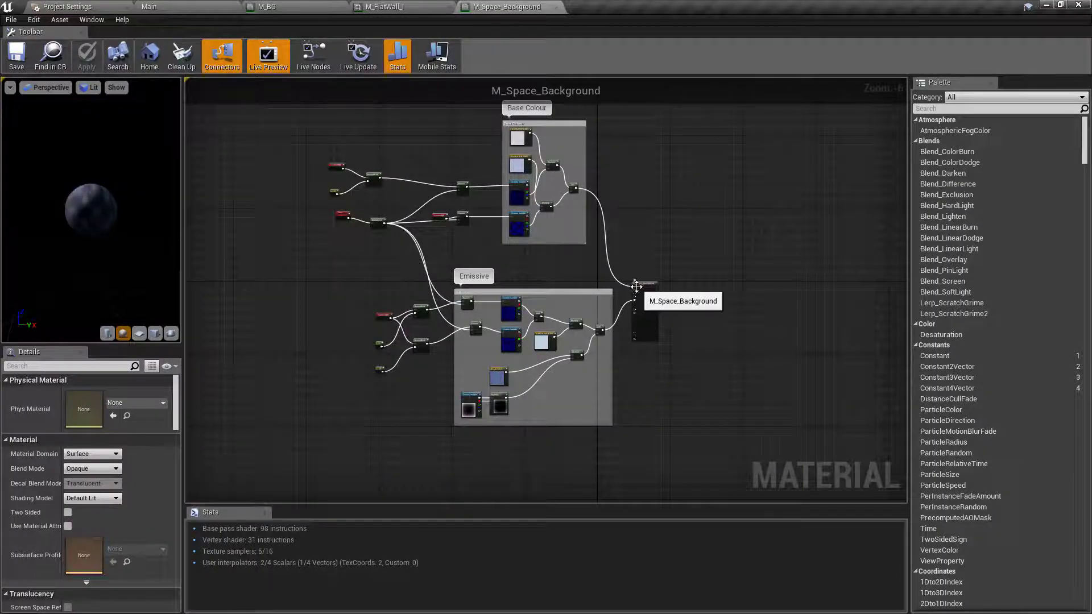
Step: Disconnect the Base Colour group from the Base Color input of M_Space_Background, keeping only Emissive Color connected, and apply the material
scroll(636, 285, "up", 5)
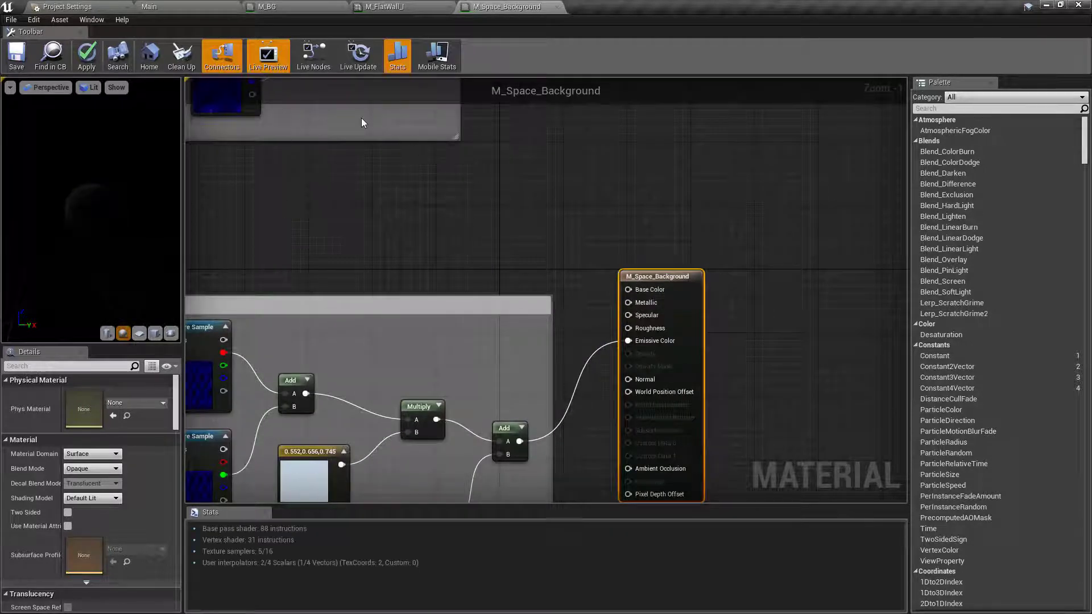
left_click(87, 57)
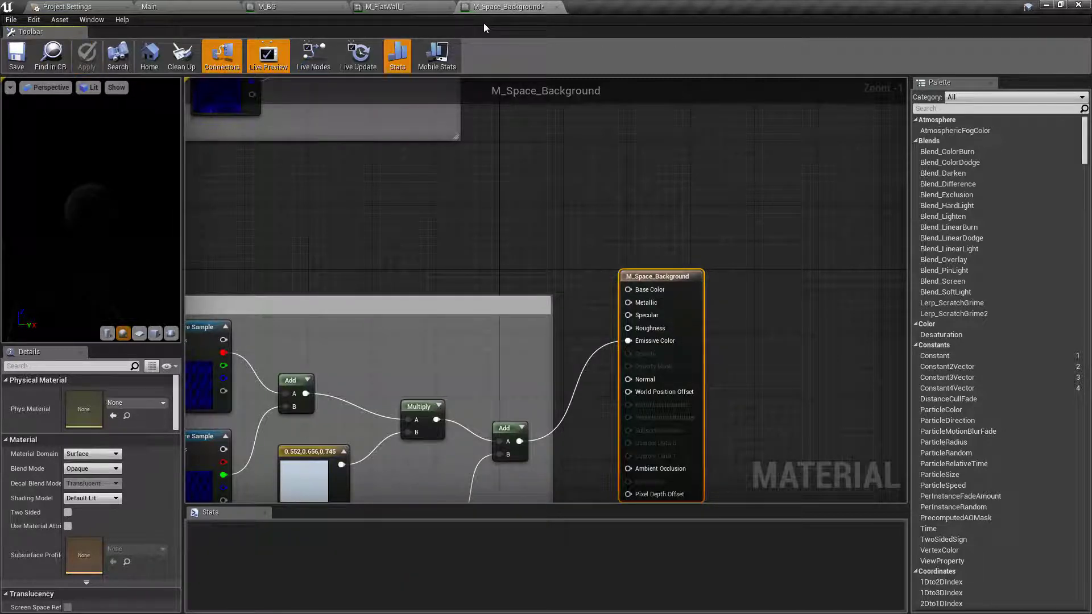
right_click_drag(446, 174, 718, 165)
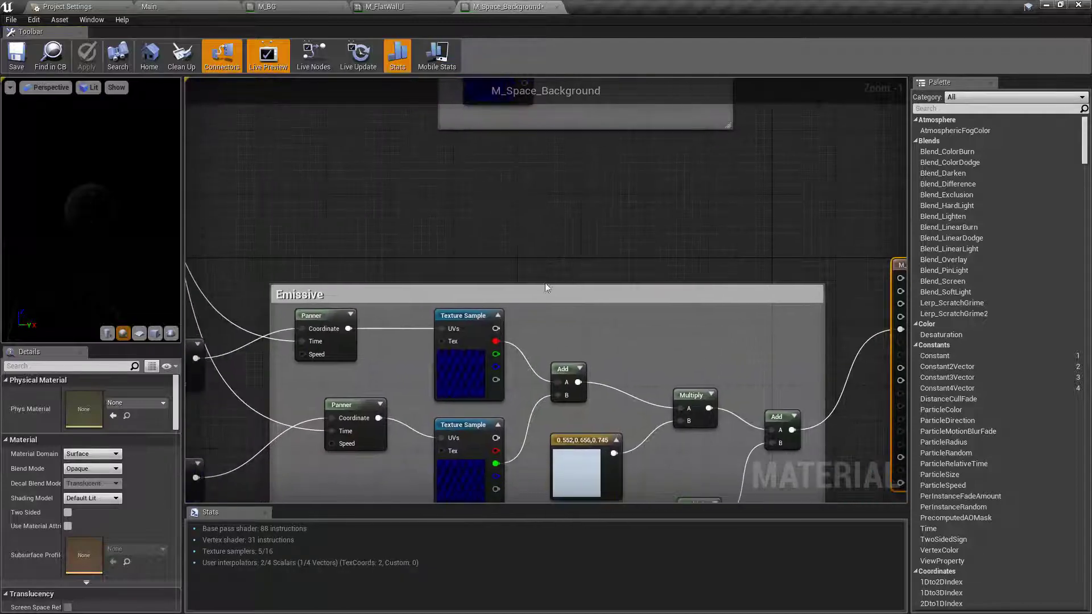
Step: Review the M_BG material's Panner and Texture Sample setup feeding Base Color, and return to the M_Space_Background graph
left_click(401, 8)
left_click(280, 7)
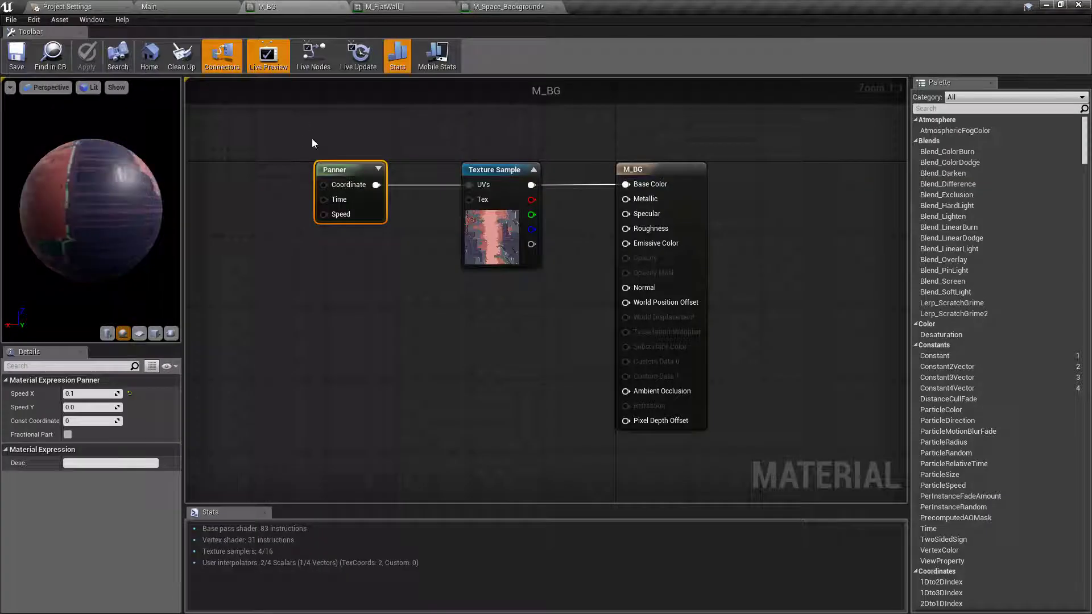
left_click(449, 48)
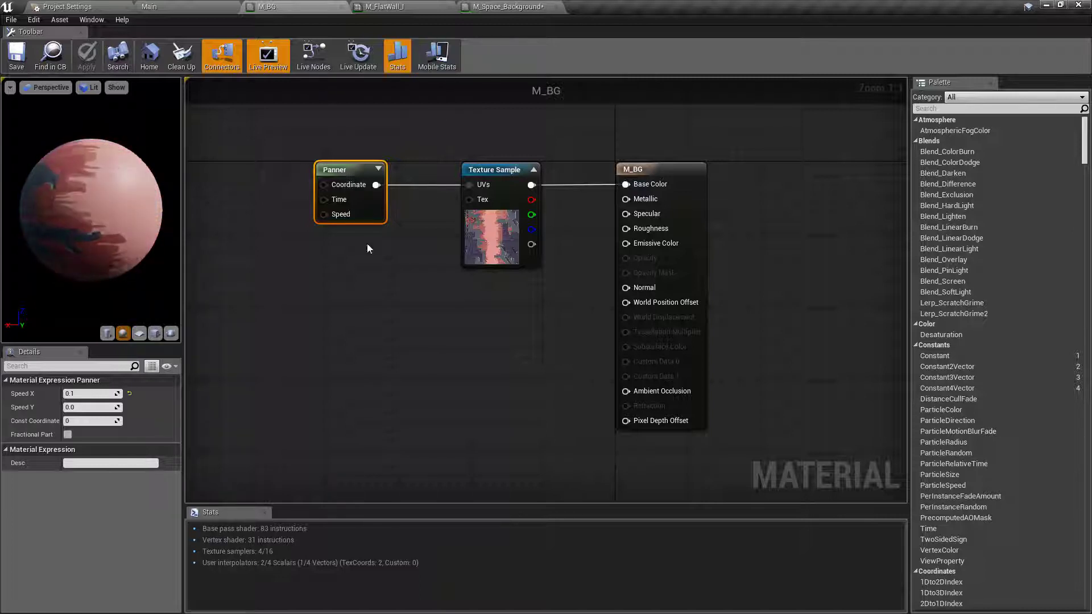
right_click_drag(435, 227, 395, 269)
left_click_drag(315, 163, 410, 310)
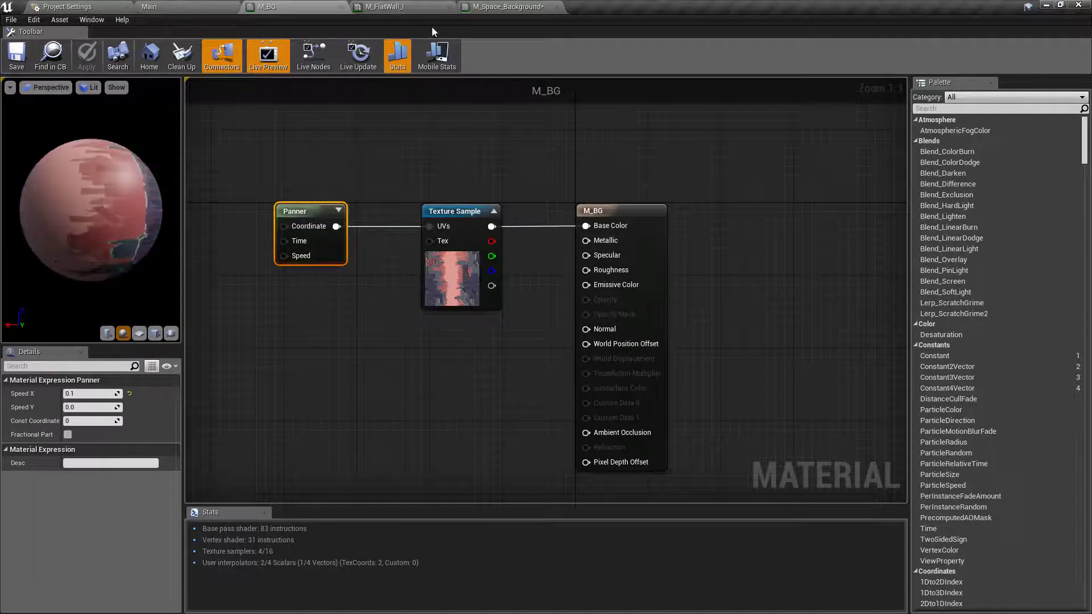
left_click(508, 6)
scroll(465, 208, "down", 6)
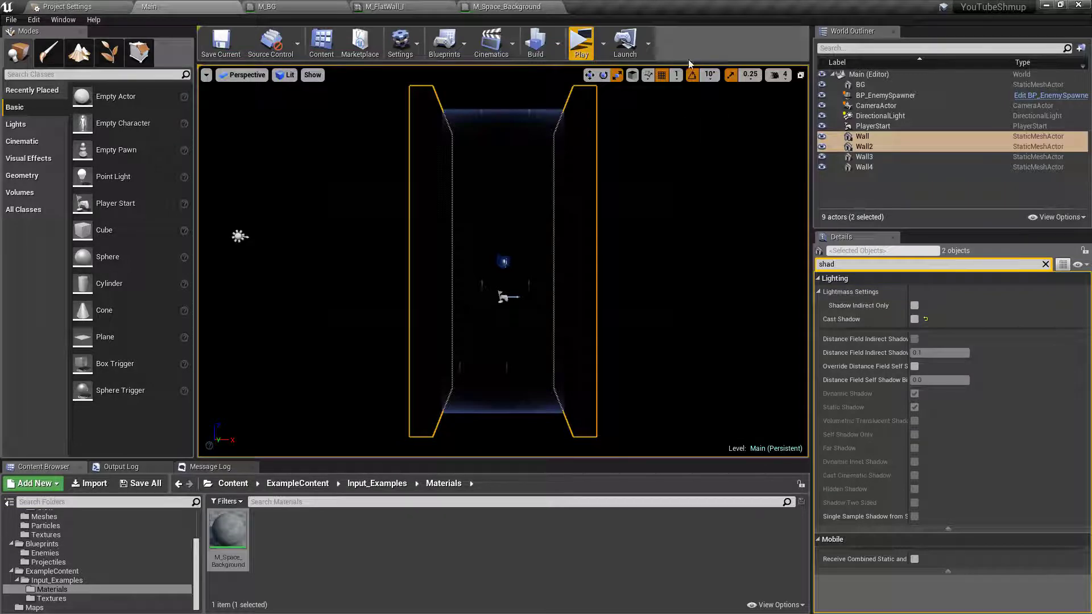
Step: Build the Main level and test-play it with the emissive-only space background, ending the preview
left_click(536, 42)
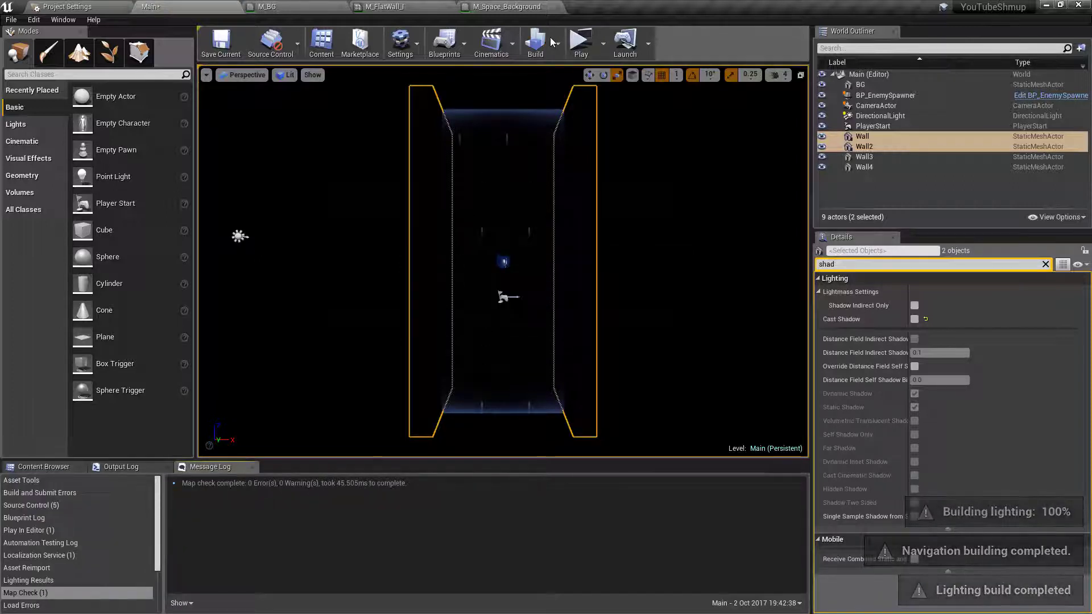
left_click(581, 45)
key("Escape")
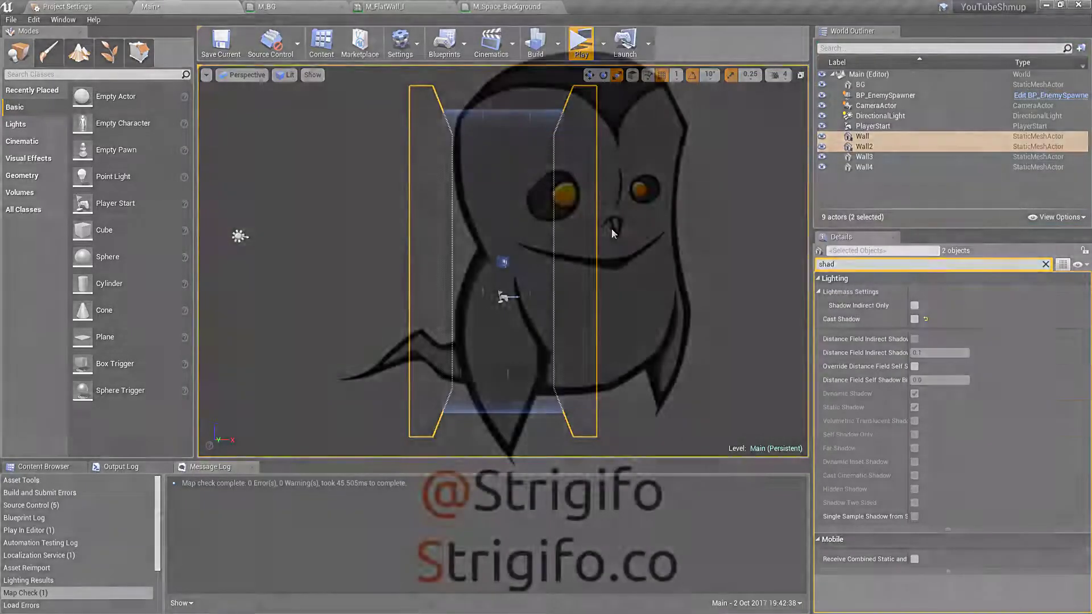